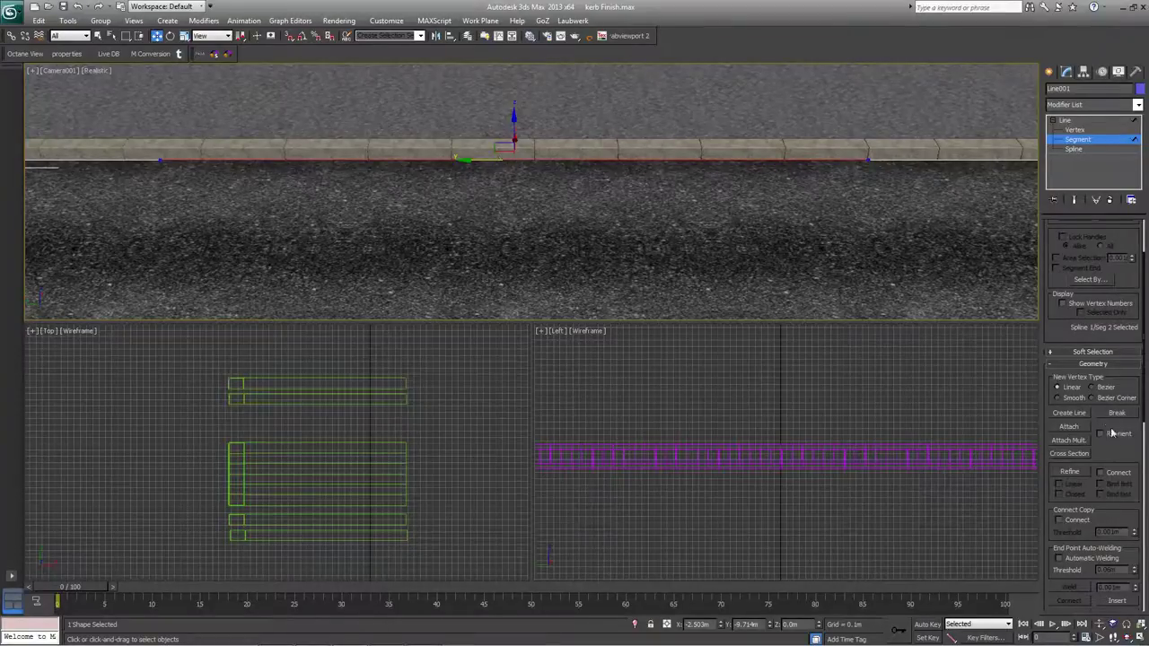
Set the material ID of the selected middle segment of the kerb line to 2.
scroll(1108, 303, "down", 5)
scroll(1095, 503, "down", 3)
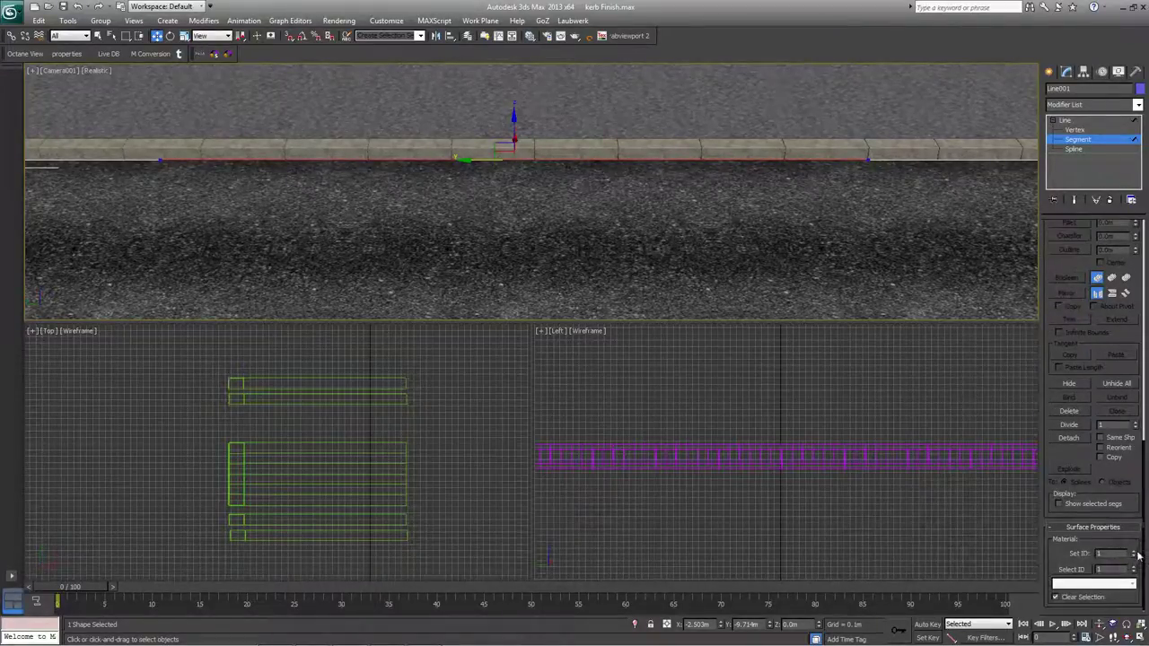
left_click(1137, 554)
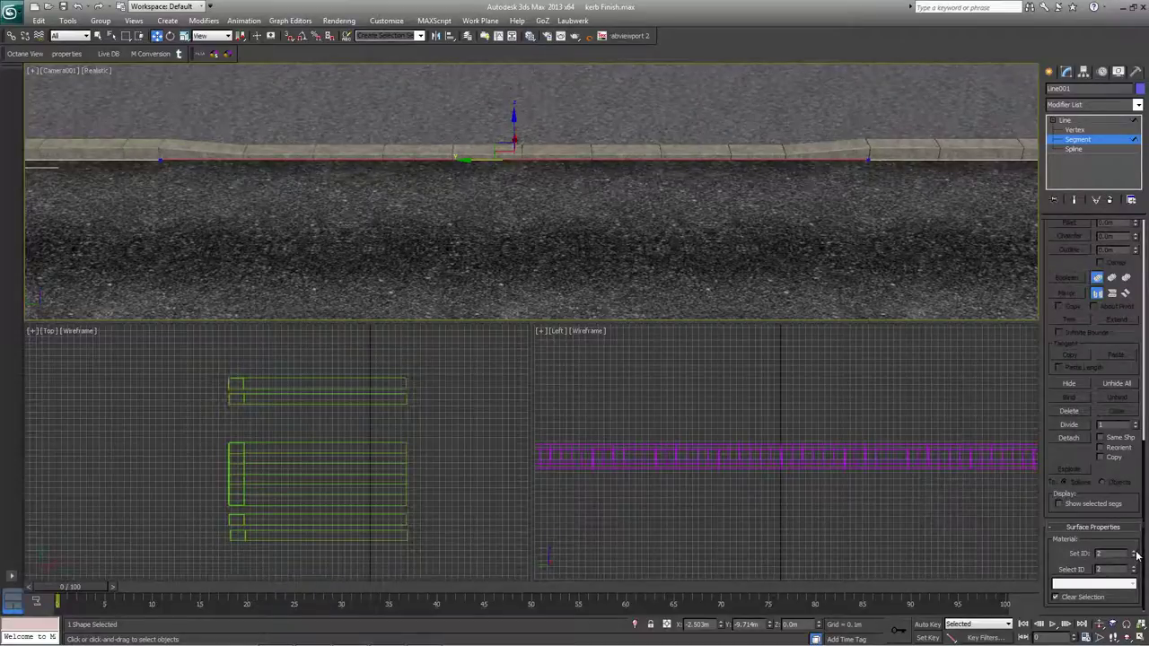
Slide the vertex at the right-hand end of the lowered kerb section along the line's Y axis.
left_click(1075, 130)
left_click(867, 160)
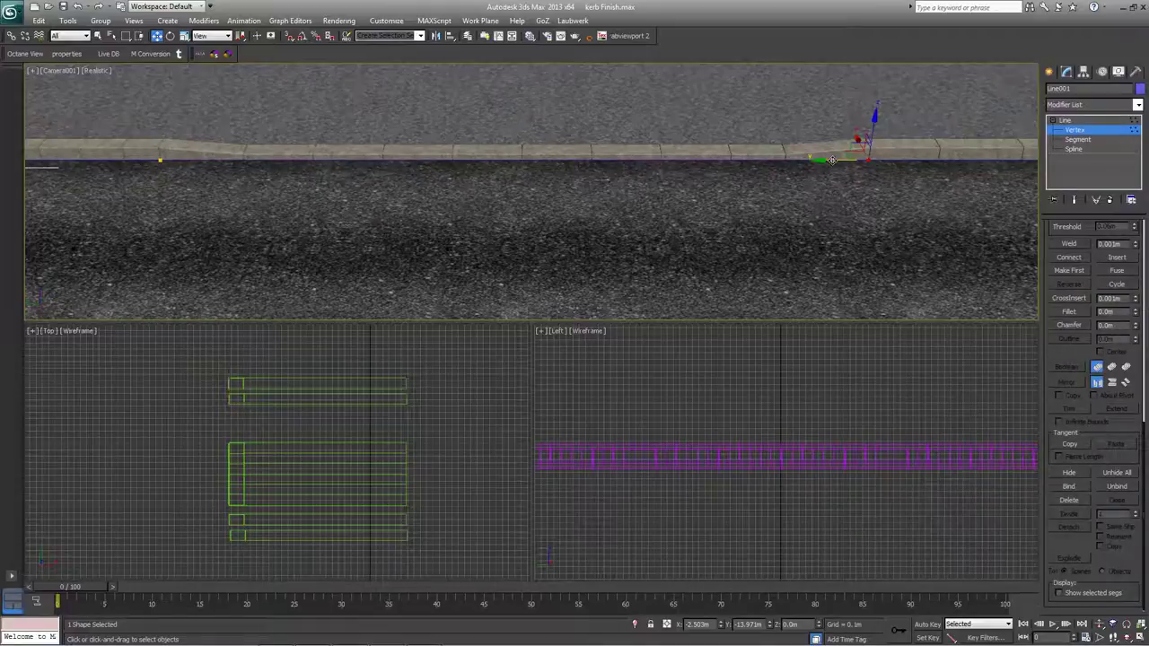
left_click_drag(833, 161, 851, 177)
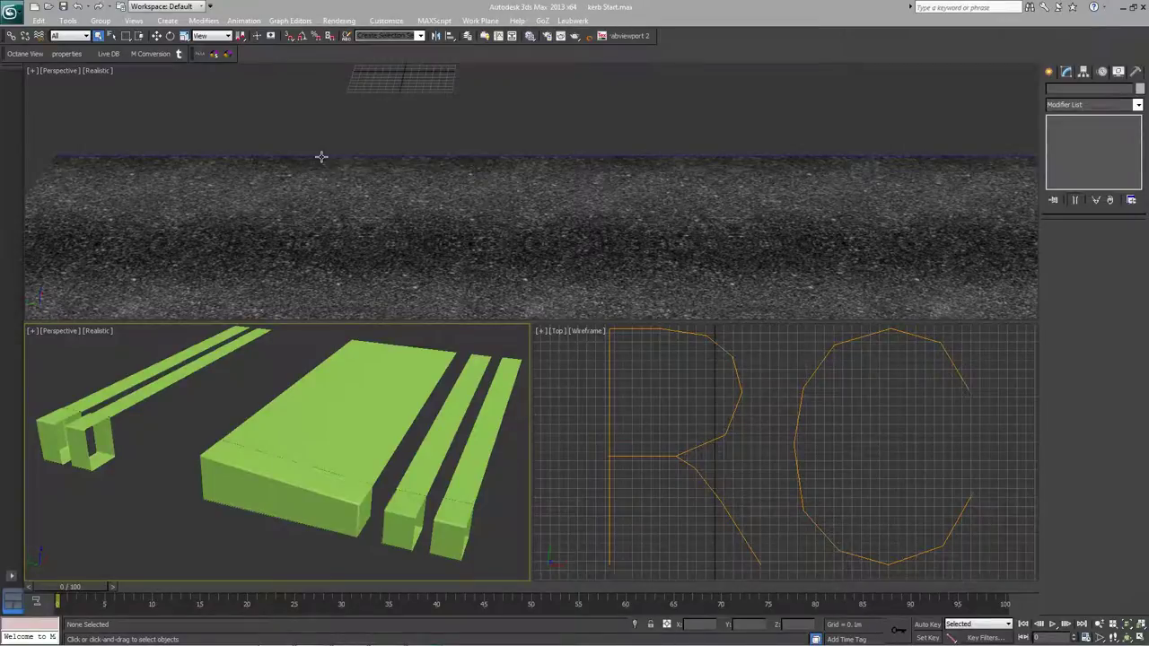
Select the SideWalk RailClone object and open its style editor.
left_click(322, 157)
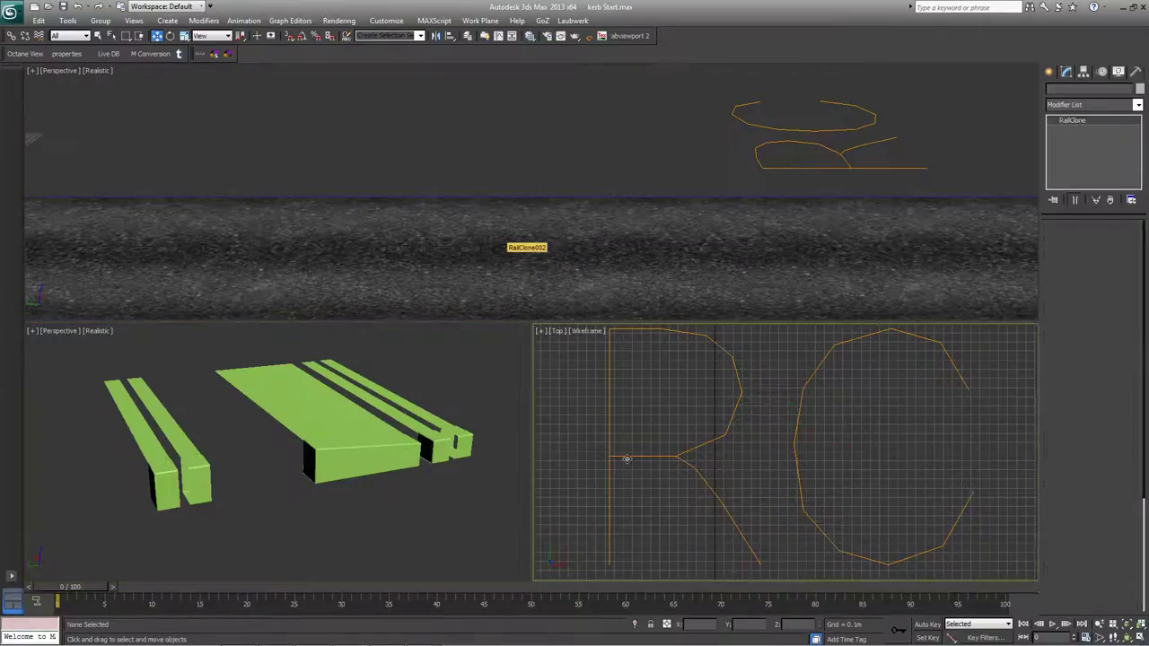
left_click(610, 476)
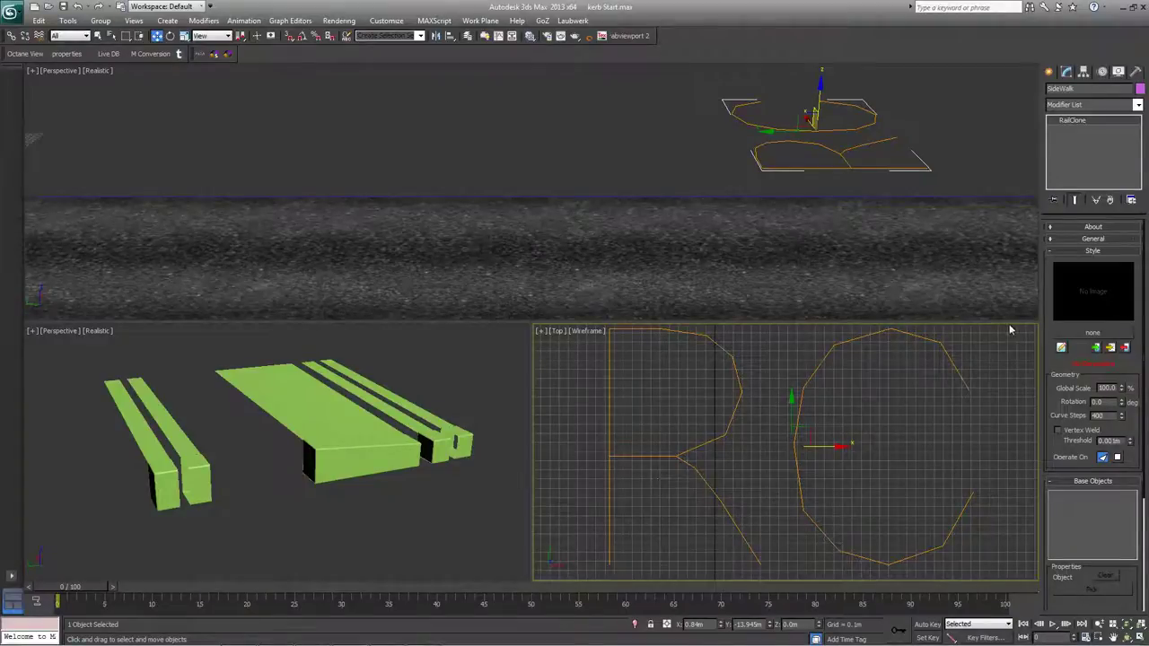
left_click(1061, 349)
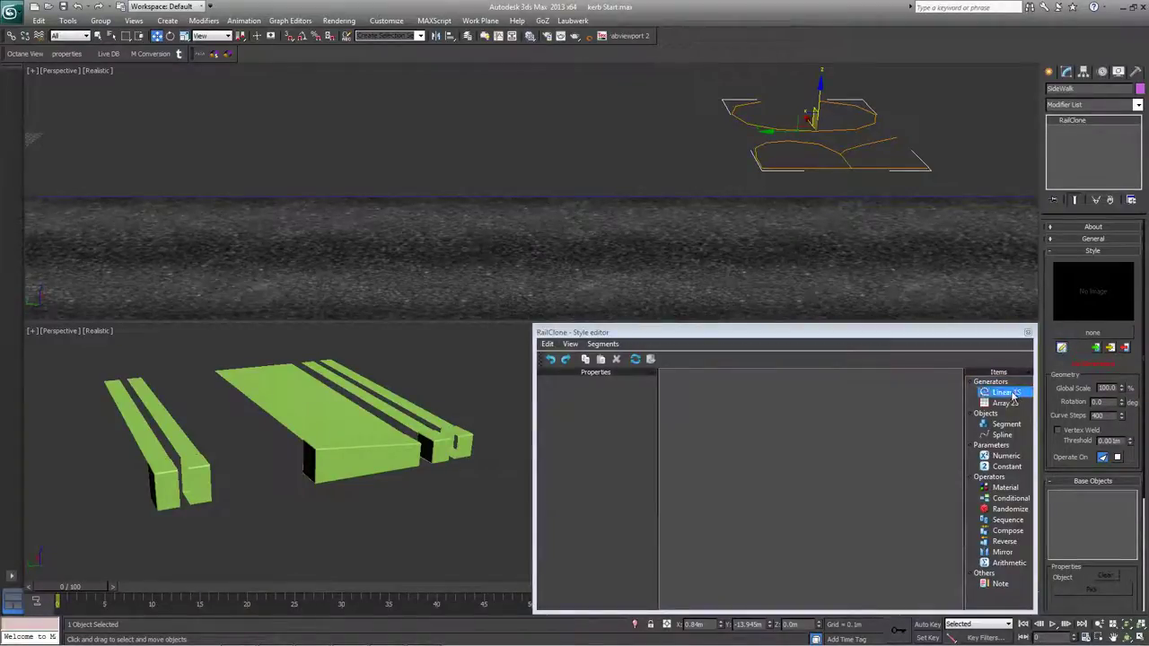
Add a Linear 1S generator and wire a Spline node to its Spline input and a Segment node to its Default input.
left_click_drag(1013, 395, 885, 422)
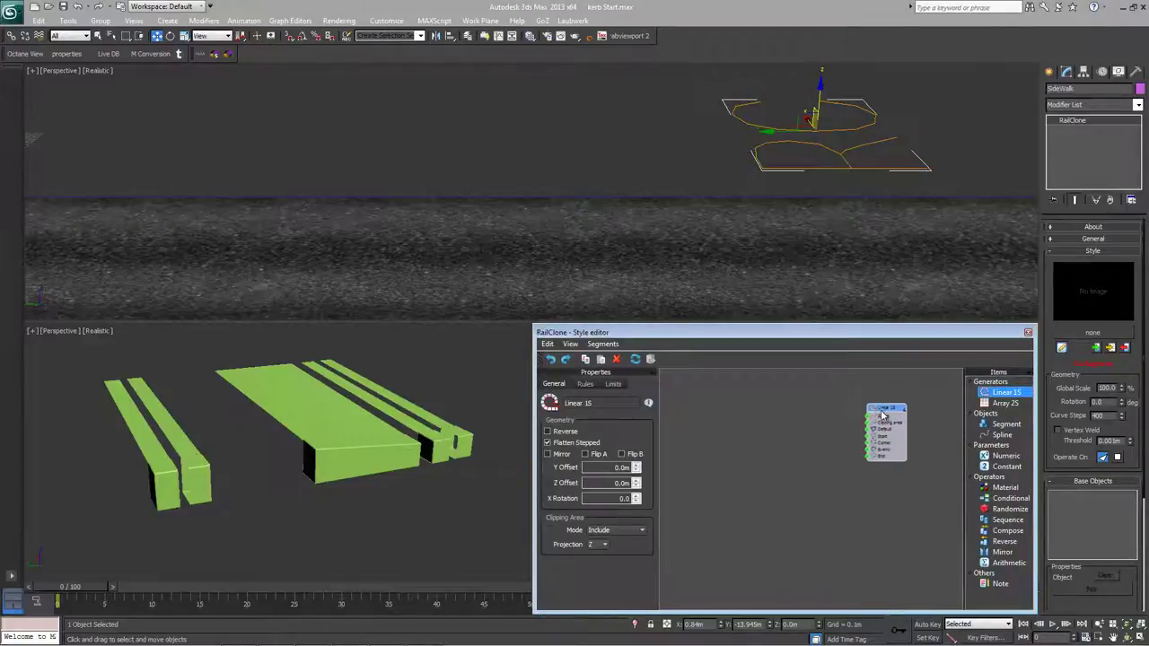
scroll(895, 449, "up", 2)
middle_click_drag(893, 435, 896, 462)
left_click_drag(1006, 424, 759, 458)
left_click_drag(882, 443, 856, 435)
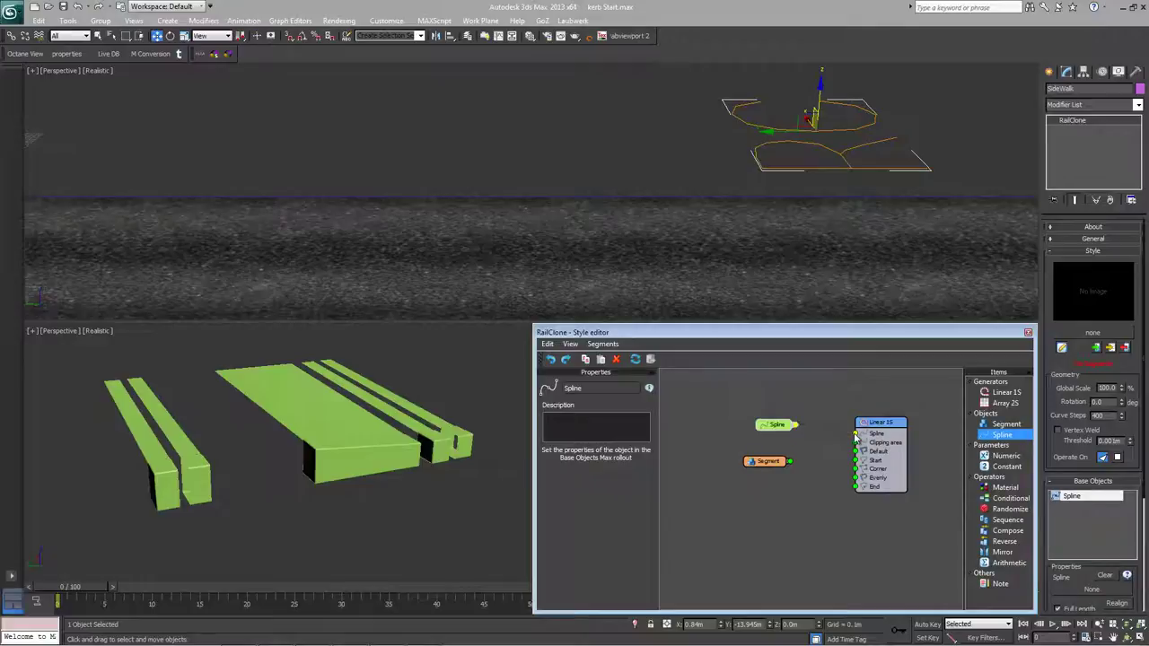
left_click_drag(755, 465, 771, 426)
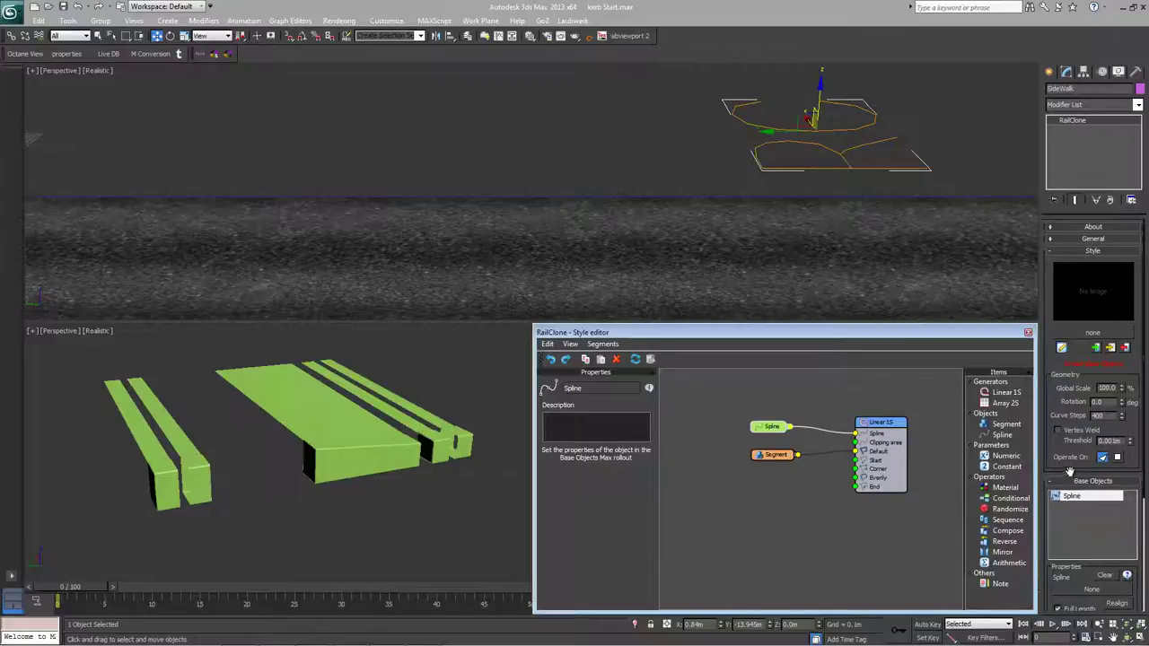
Assign Line001 along the road edge as the Spline base object and turn off Full Length.
left_click_drag(1070, 476, 1075, 317)
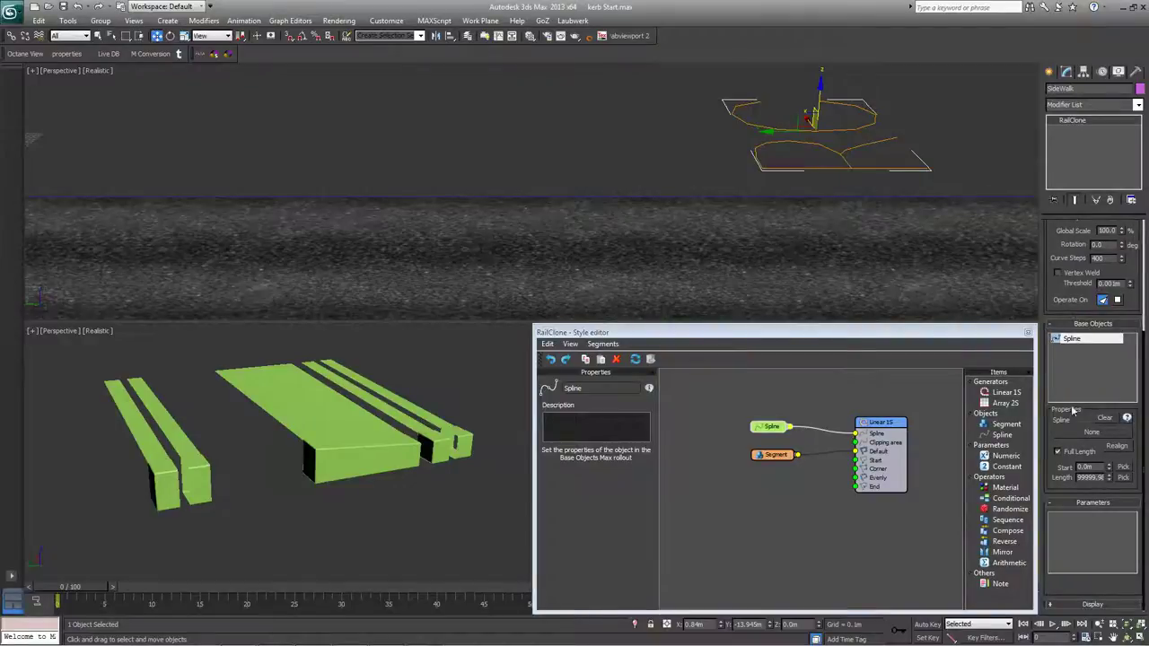
left_click(1079, 433)
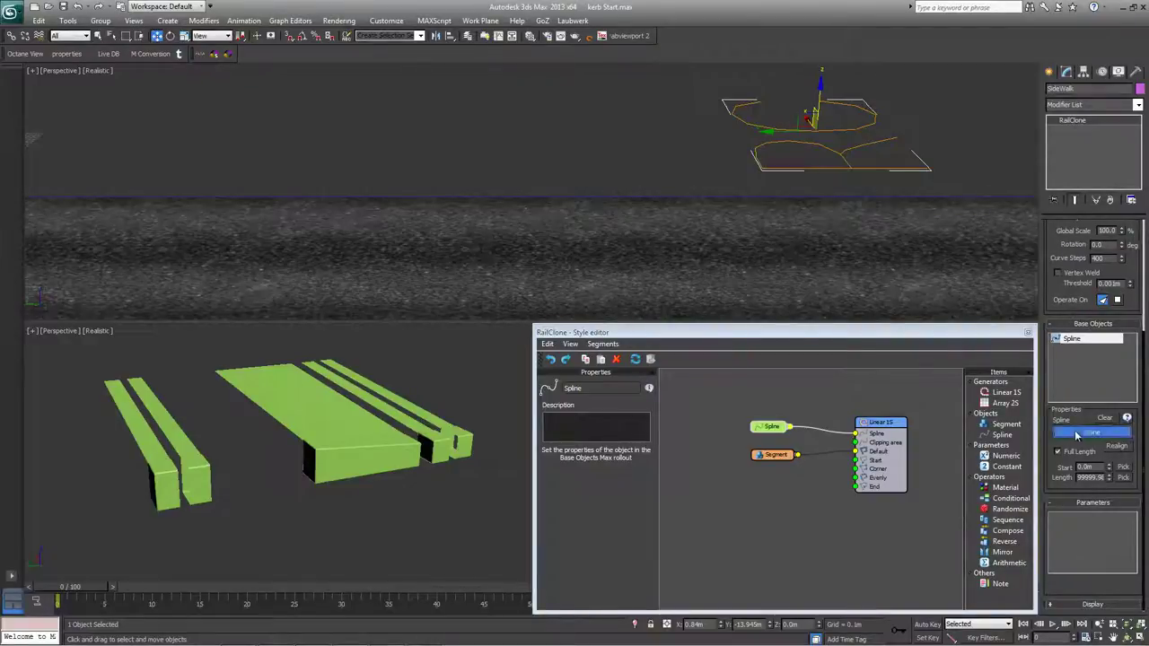
left_click(703, 198)
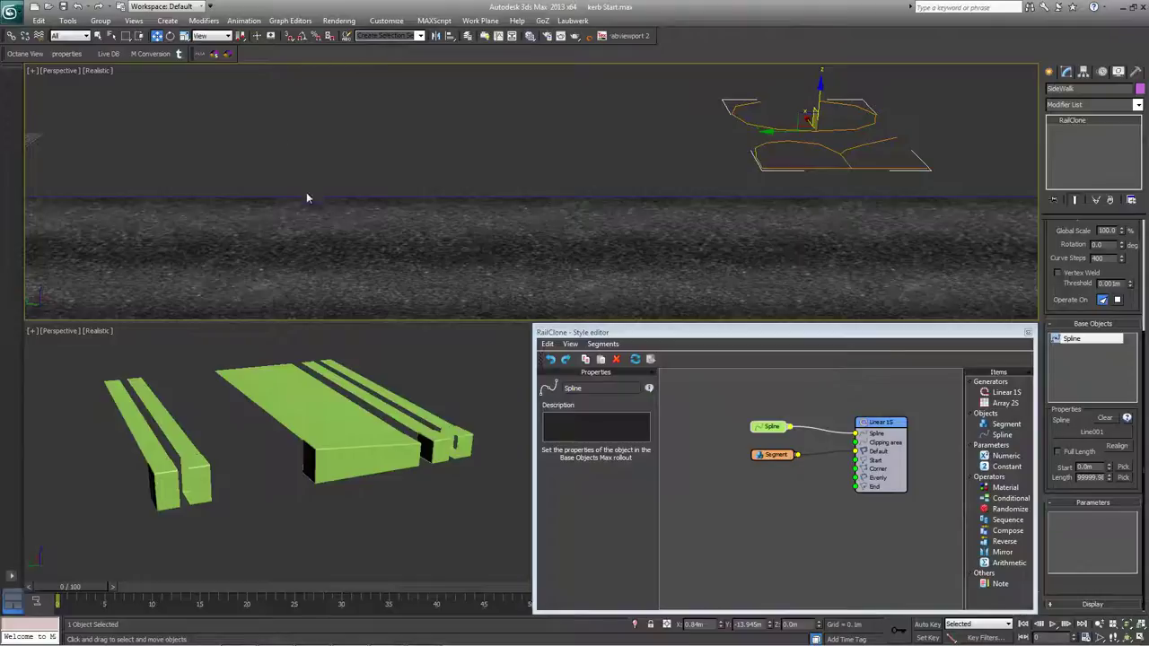
Set the length used from the base spline to 8 m.
middle_click_drag(290, 207, 363, 223)
double_click(1101, 479)
type("0")
key("Return")
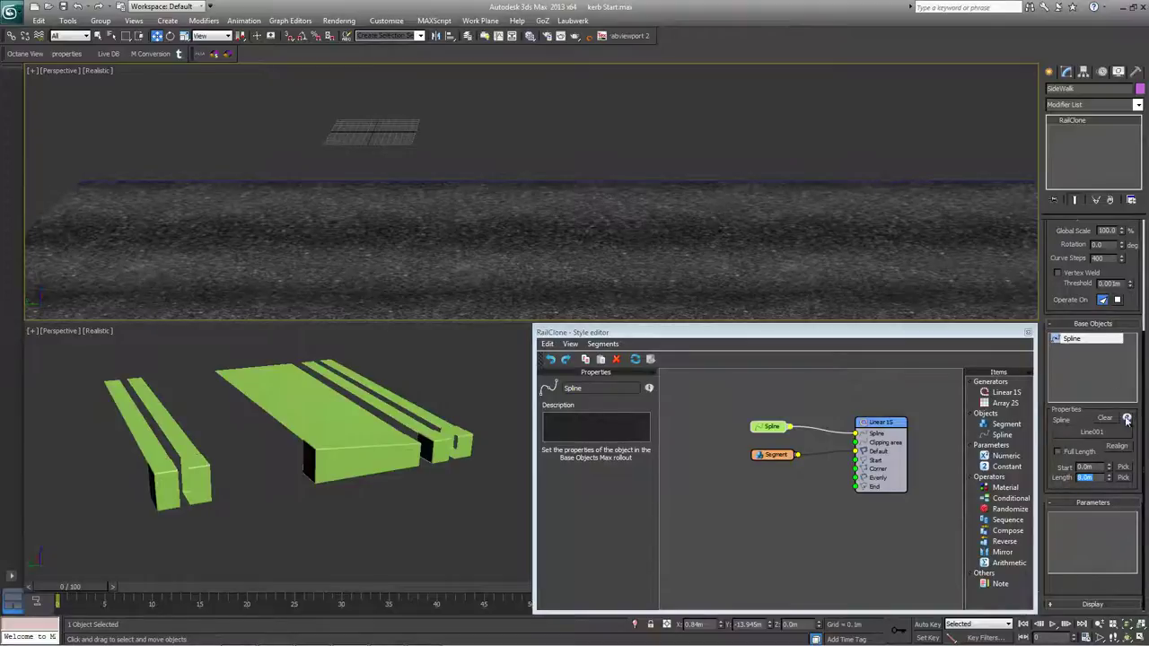
Assign the kerb object as the source geometry of the Segment node.
left_click(777, 455)
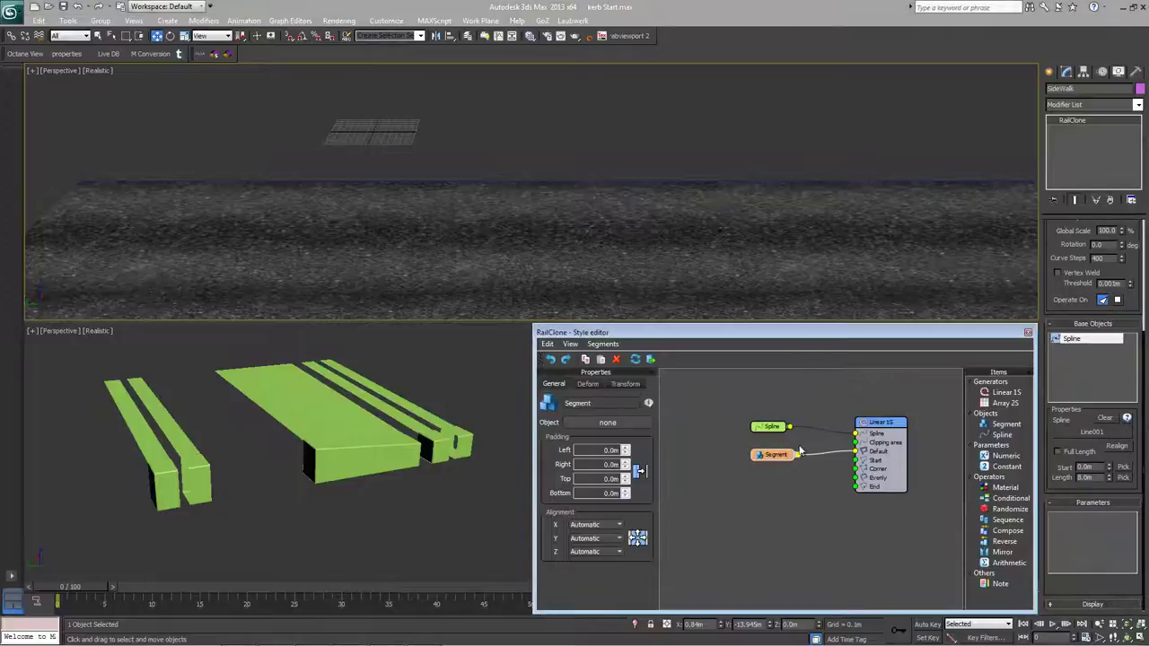
left_click(608, 423)
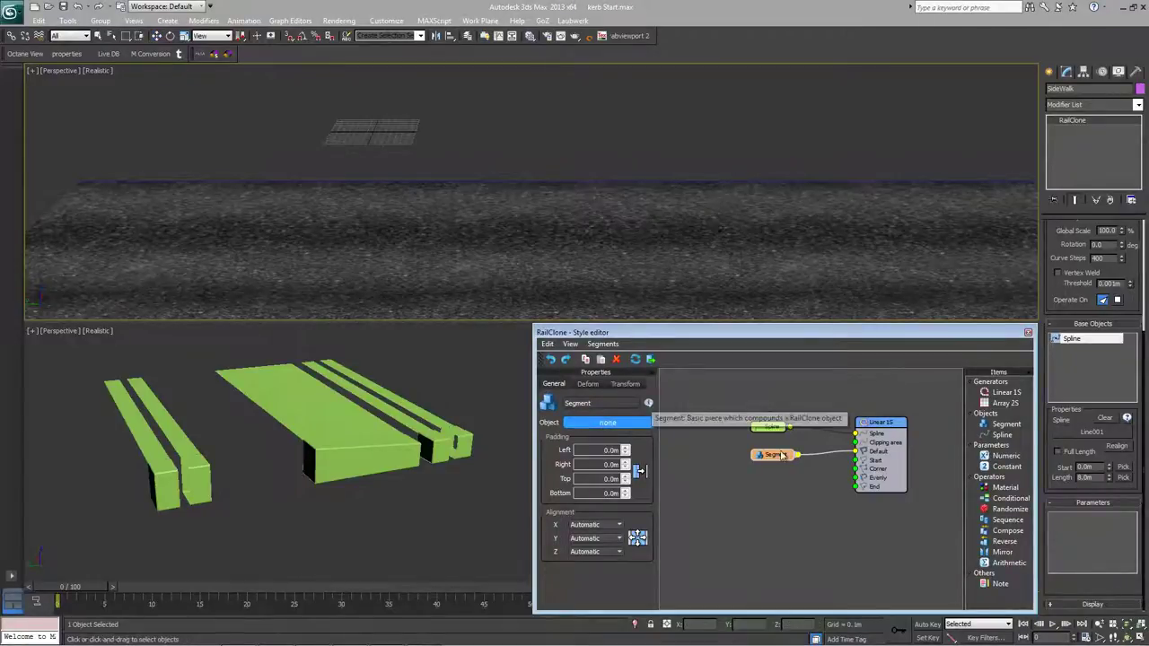
left_click(190, 459)
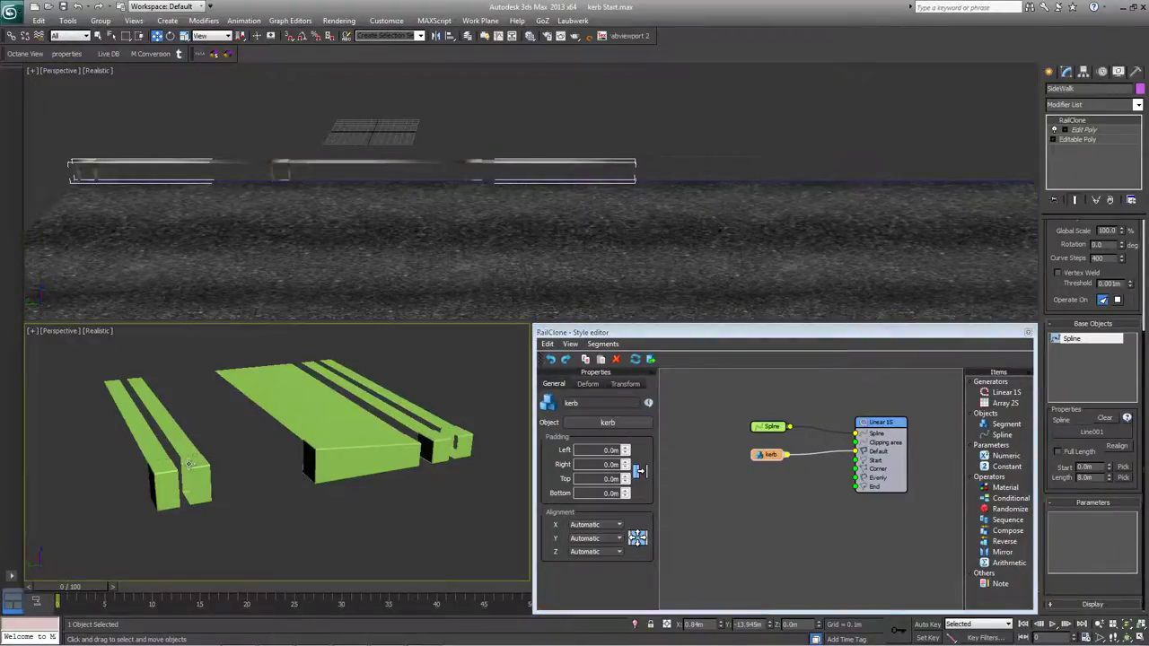
Set the kerb segment's fixed Z rotation to 90 degrees.
left_click(774, 455)
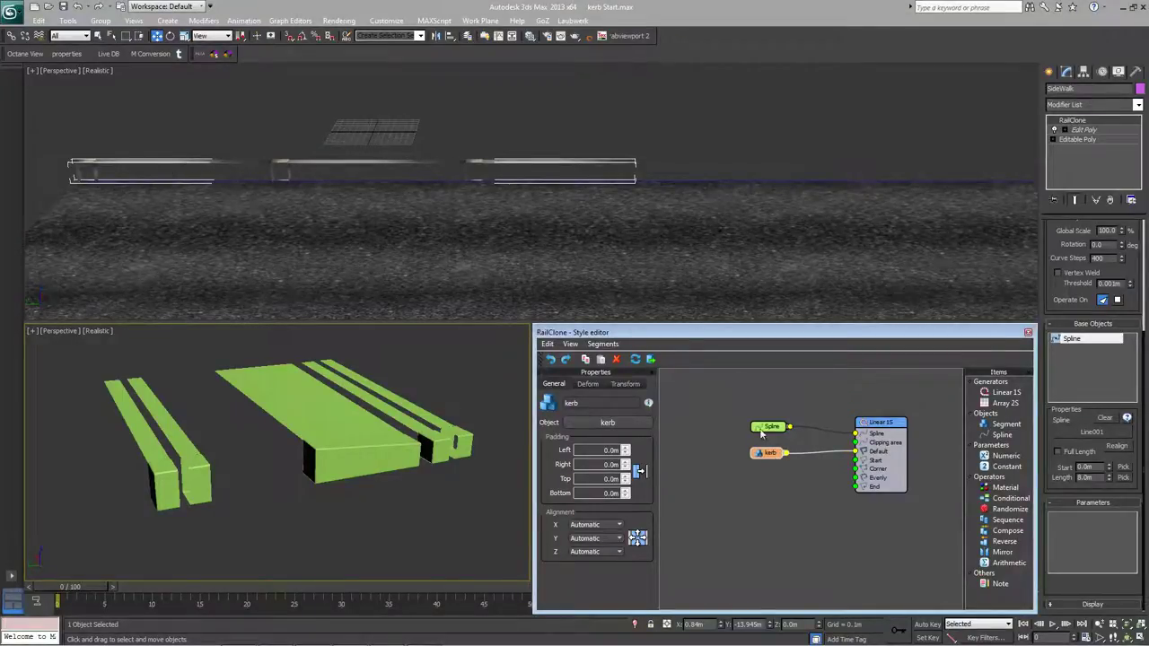
left_click(629, 383)
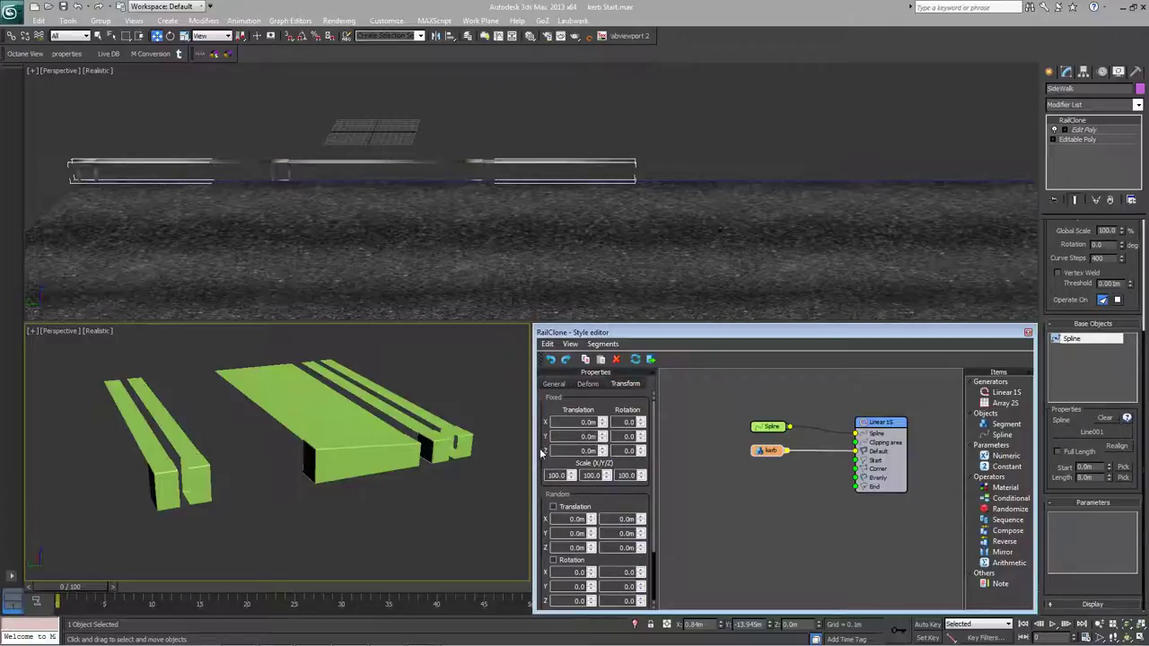
left_click(617, 450)
type("90")
key("Return")
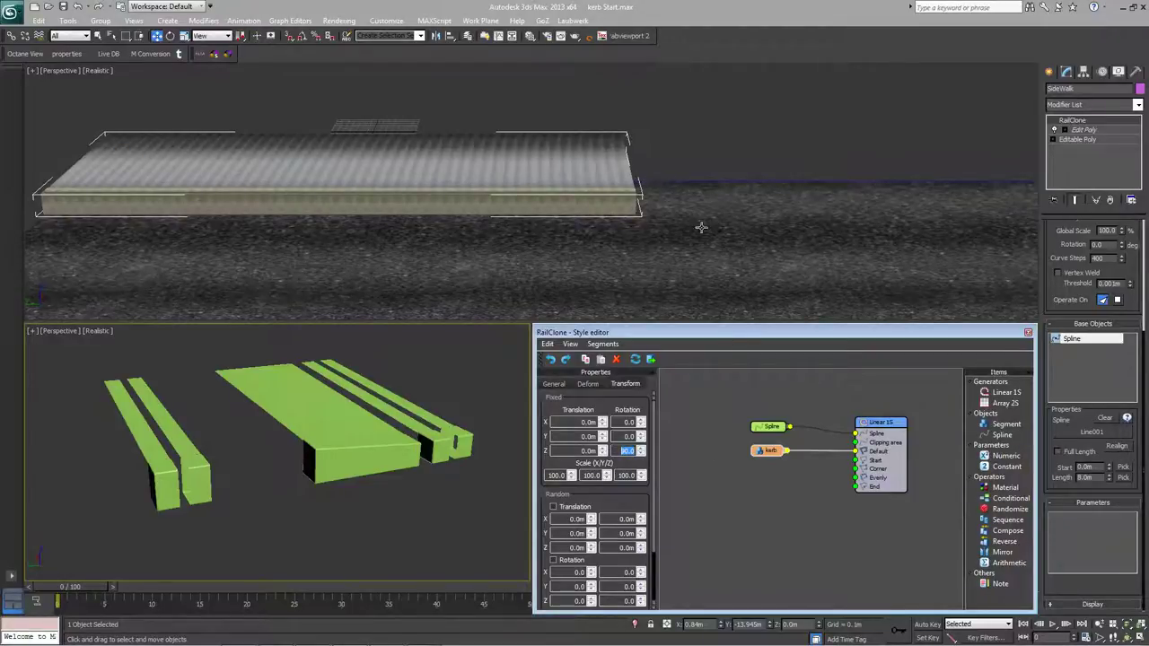
left_click_drag(770, 450, 761, 450)
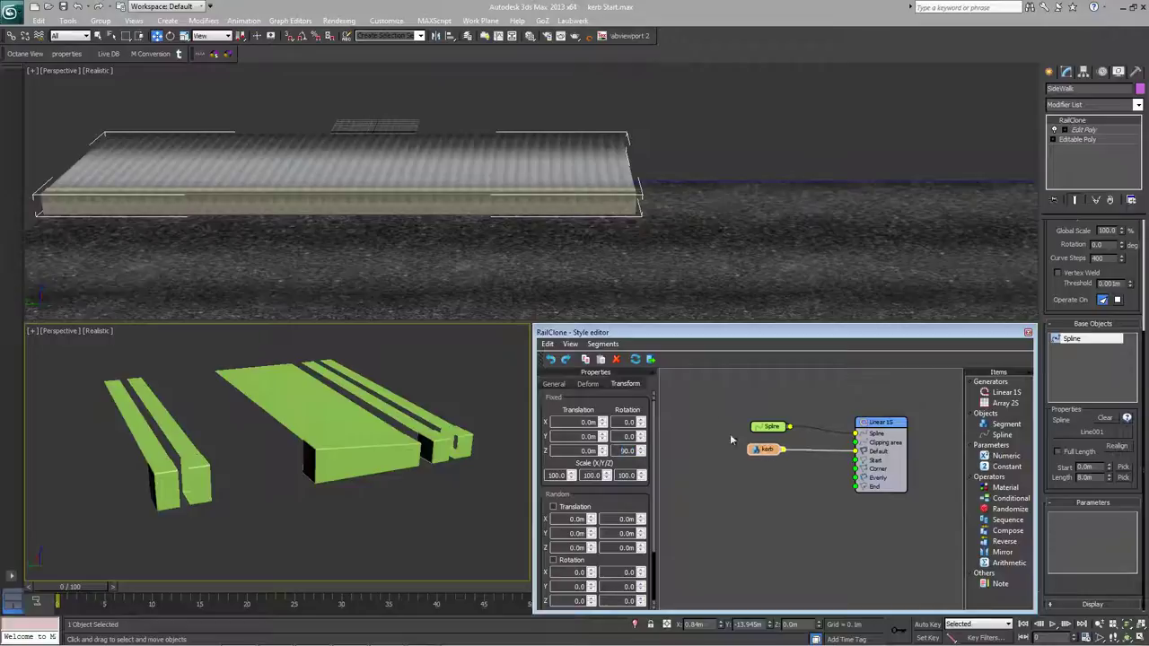
Set the kerb segment's Y alignment to Bottom.
left_click(555, 384)
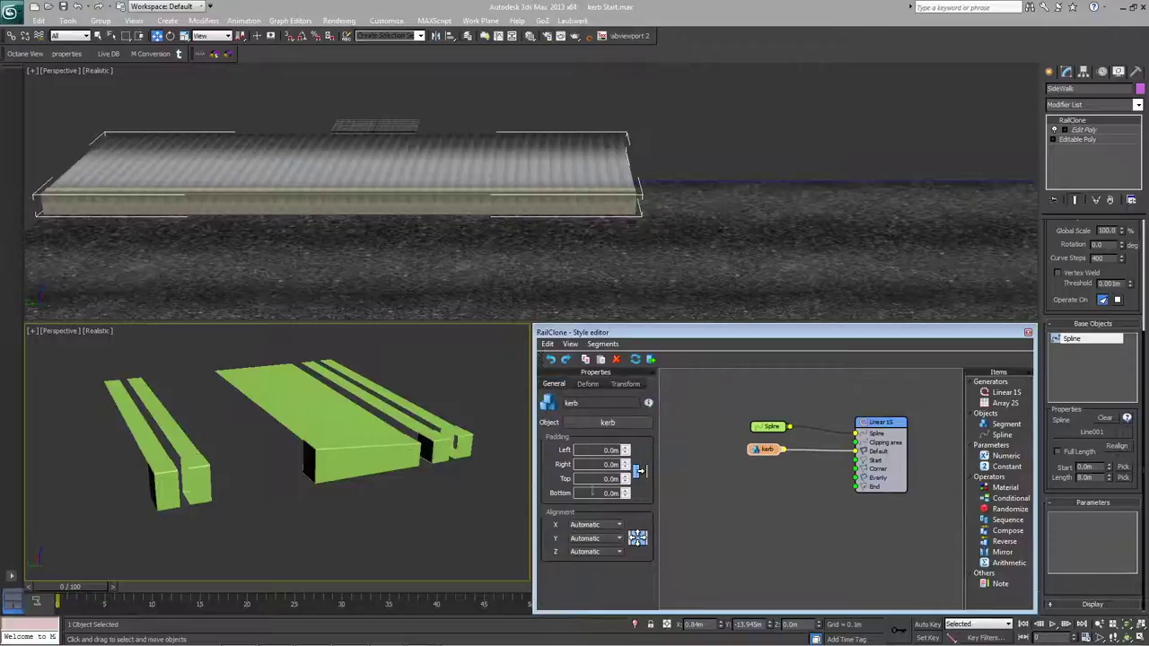
left_click(594, 538)
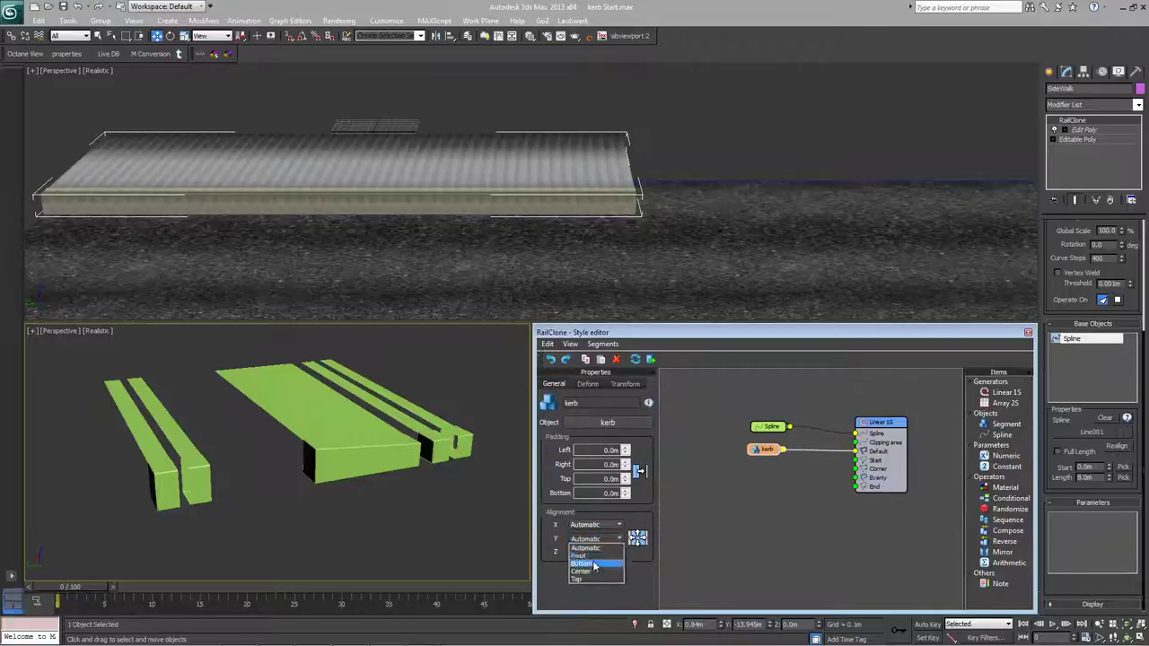
left_click(583, 563)
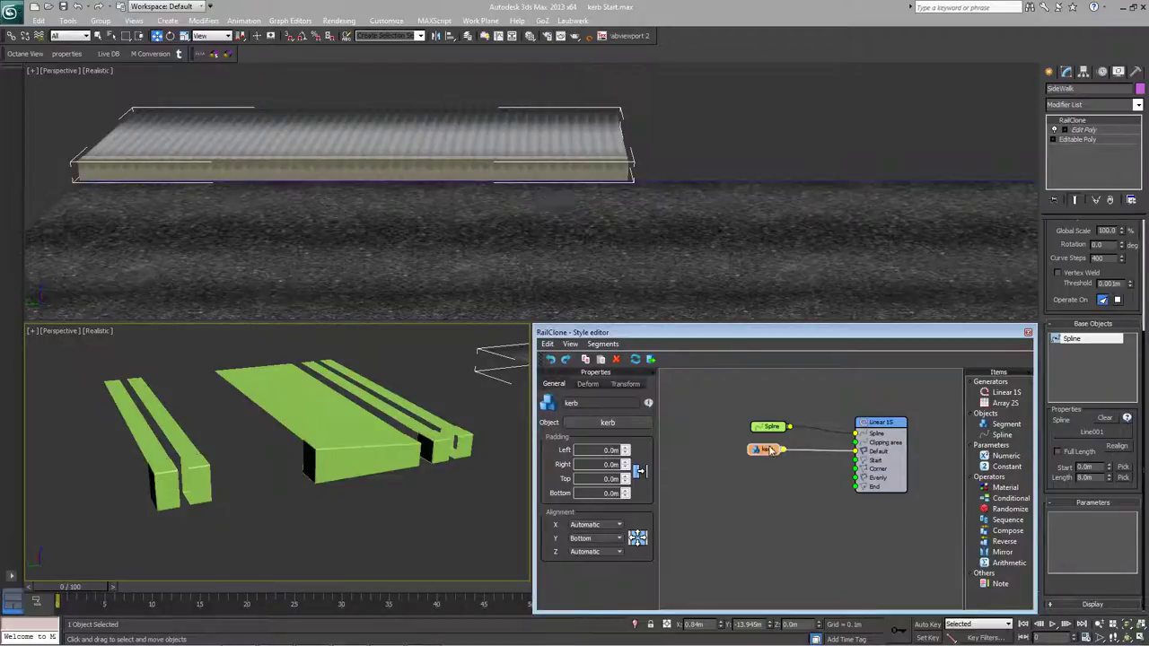
Apply box mapping with real-world map size to the kerb segment and inspect the textured kerb up close.
left_click(588, 383)
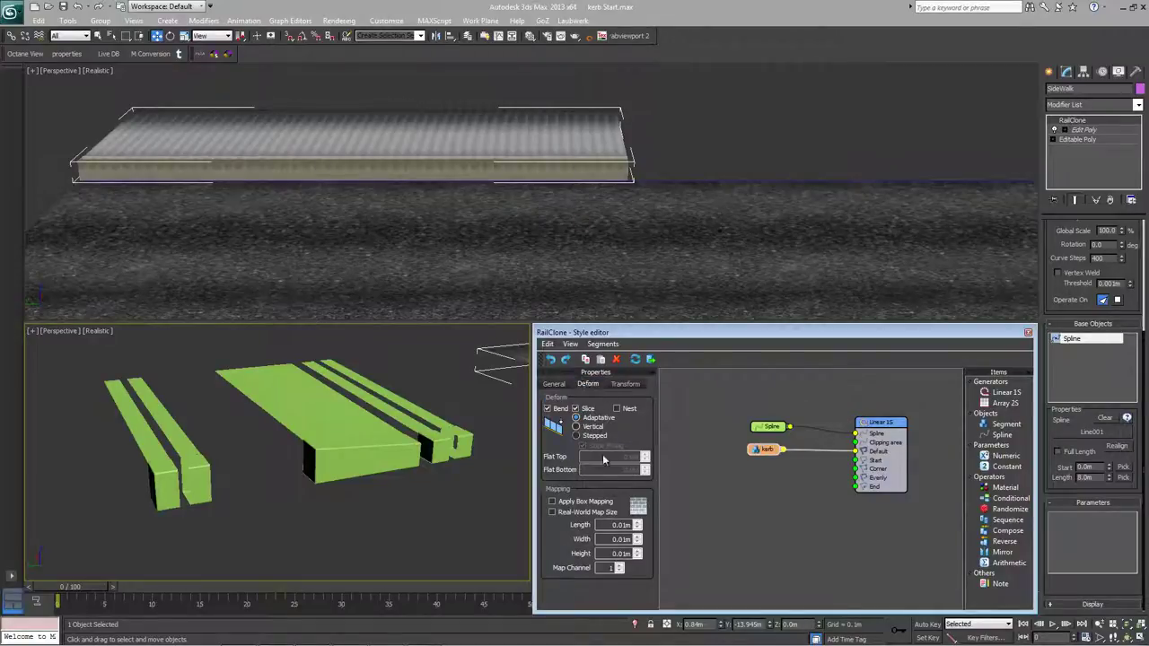
left_click(566, 503)
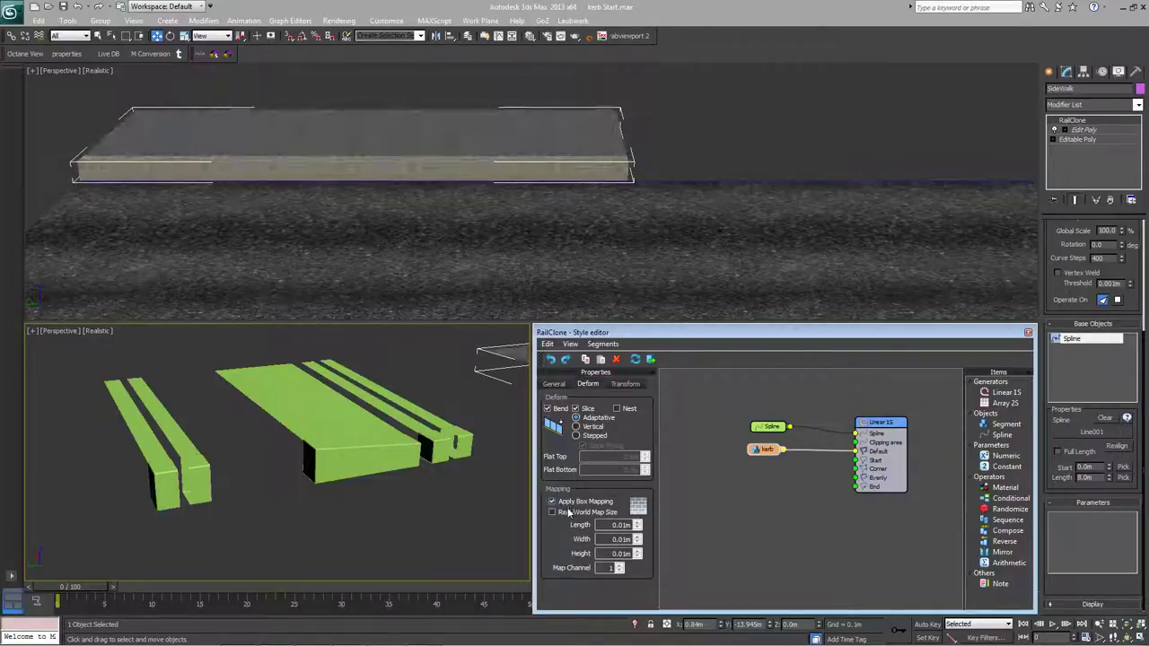
left_click(565, 513)
middle_click_drag(536, 183, 473, 199, "alt")
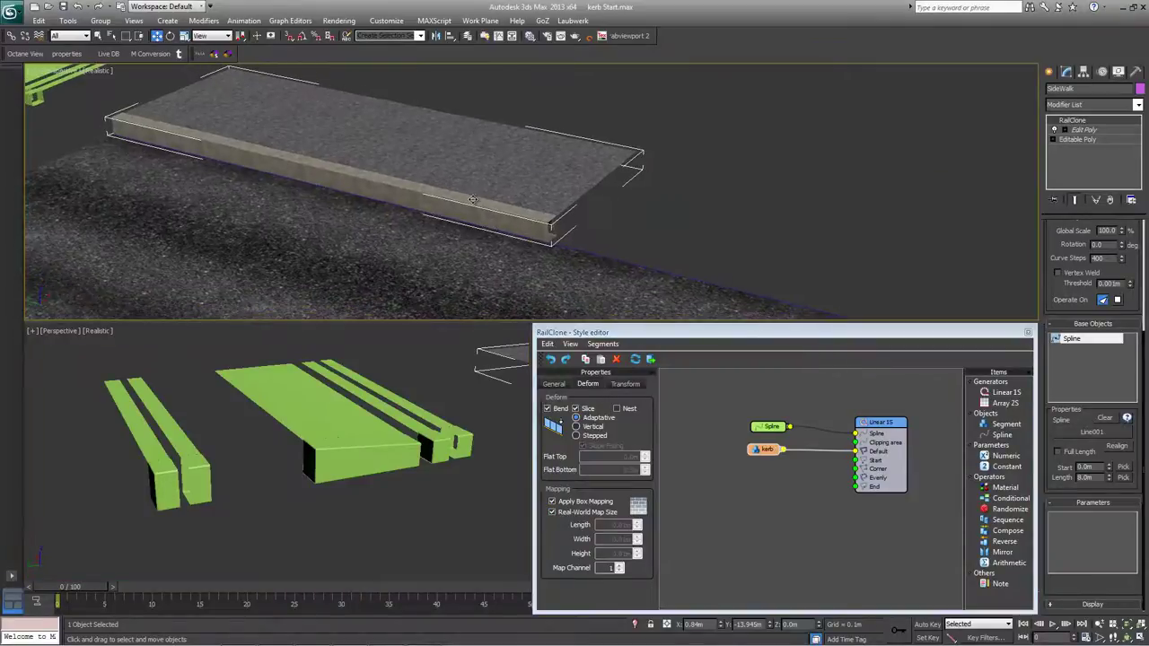
scroll(546, 230, "up", 4)
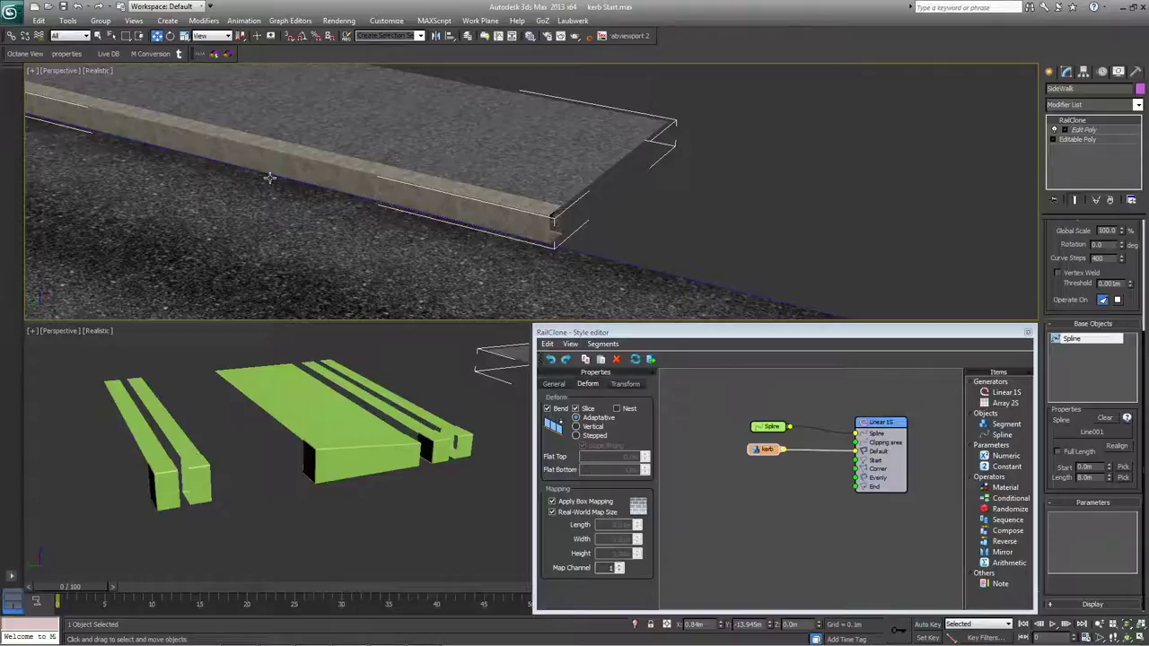
middle_click_drag(392, 233, 566, 257, "alt")
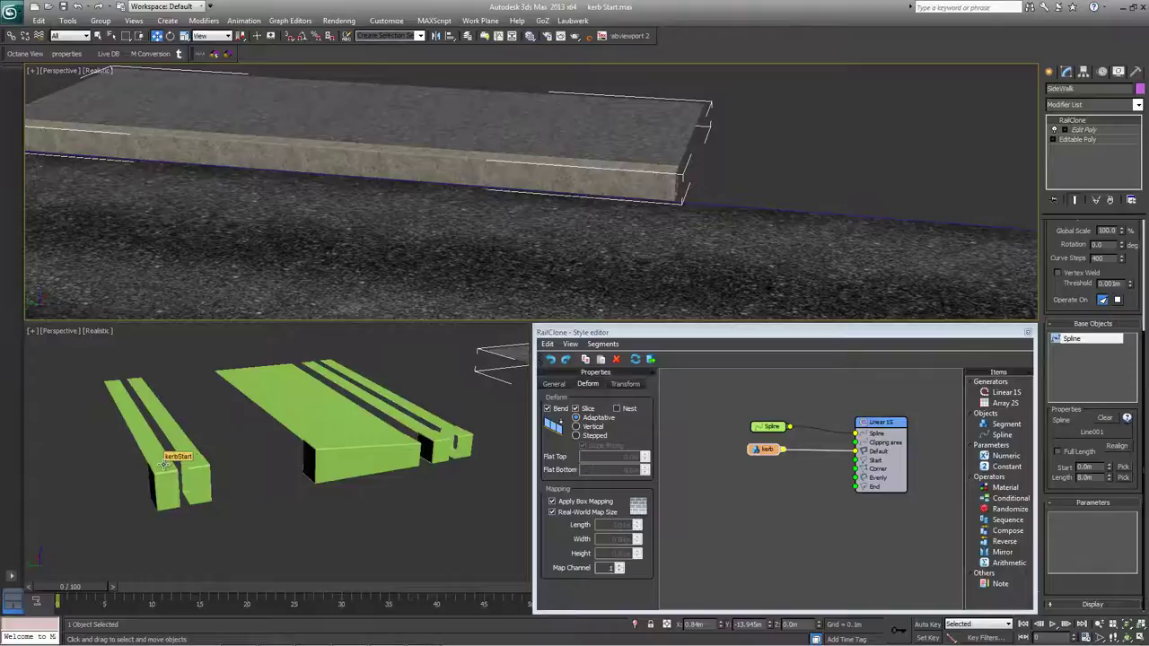
left_click_drag(777, 451, 785, 450)
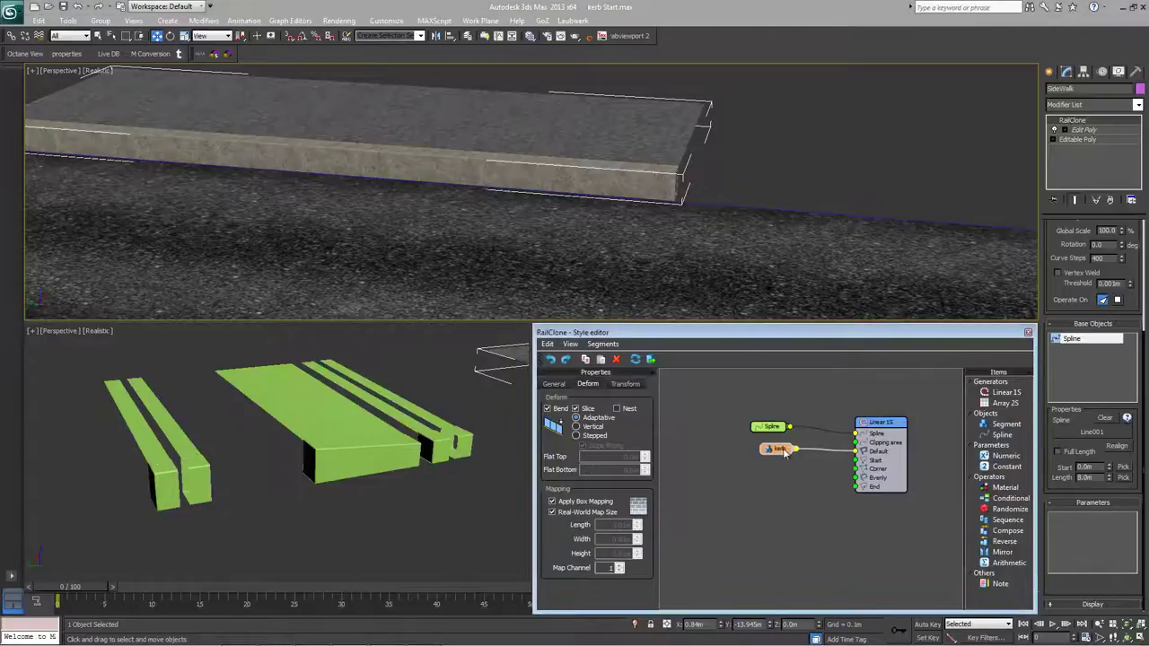
left_click_drag(785, 452, 781, 456)
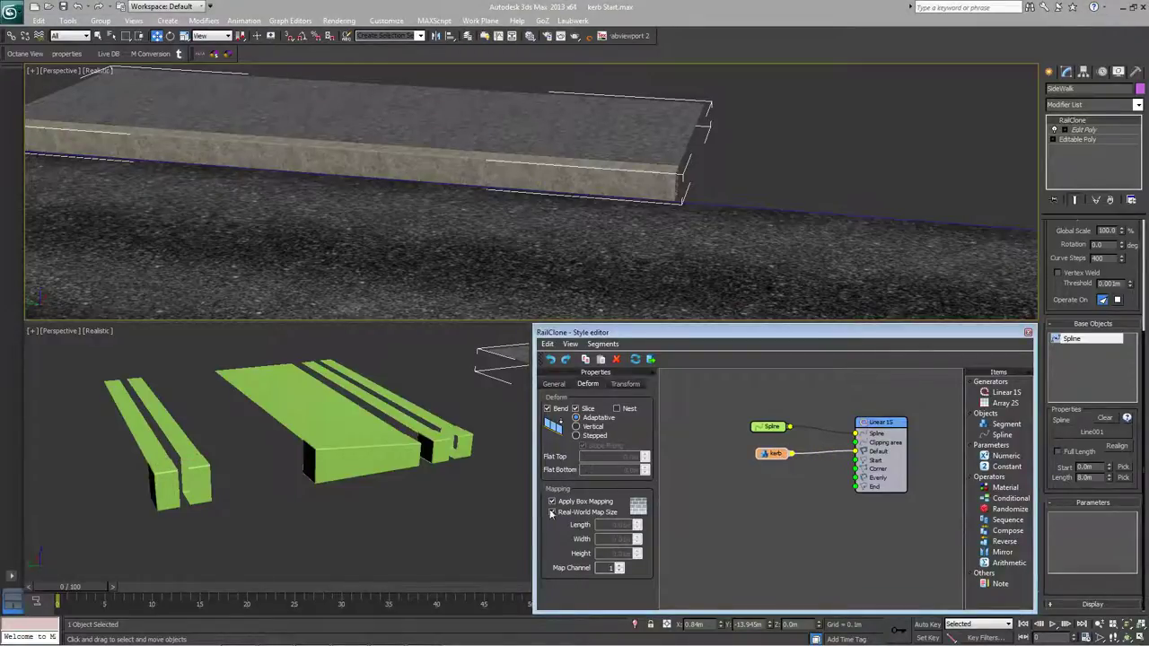
left_click(625, 383)
Duplicate the kerb segment node and place the copy directly beneath the original.
left_click(554, 383)
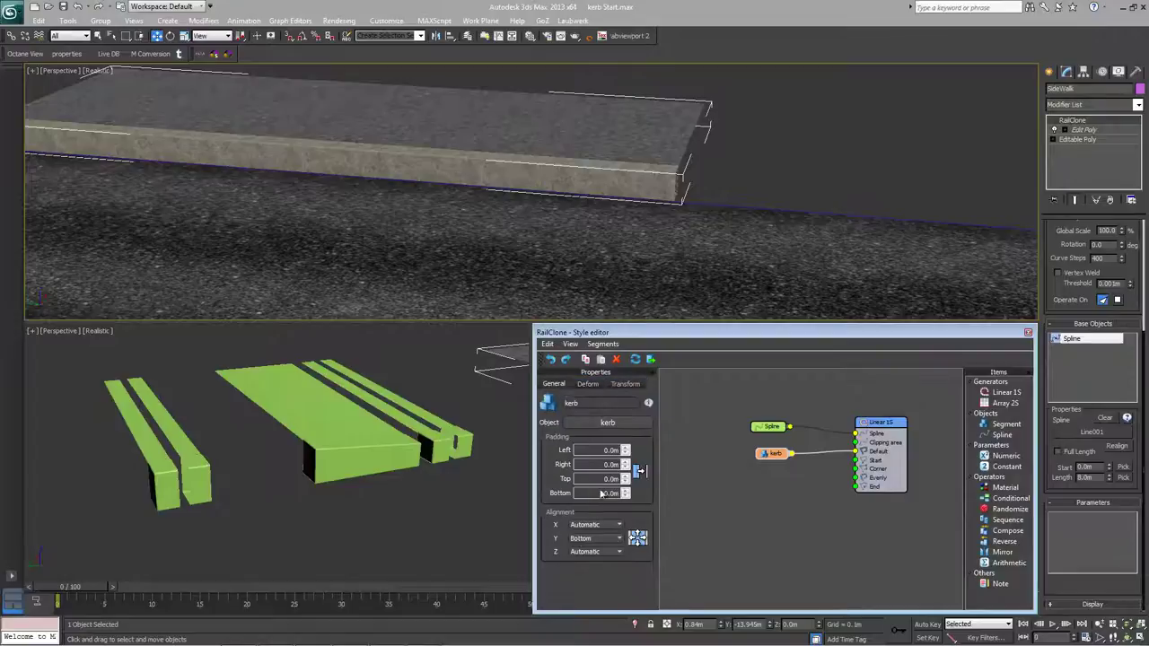
left_click_drag(767, 456, 763, 456)
right_click(766, 456)
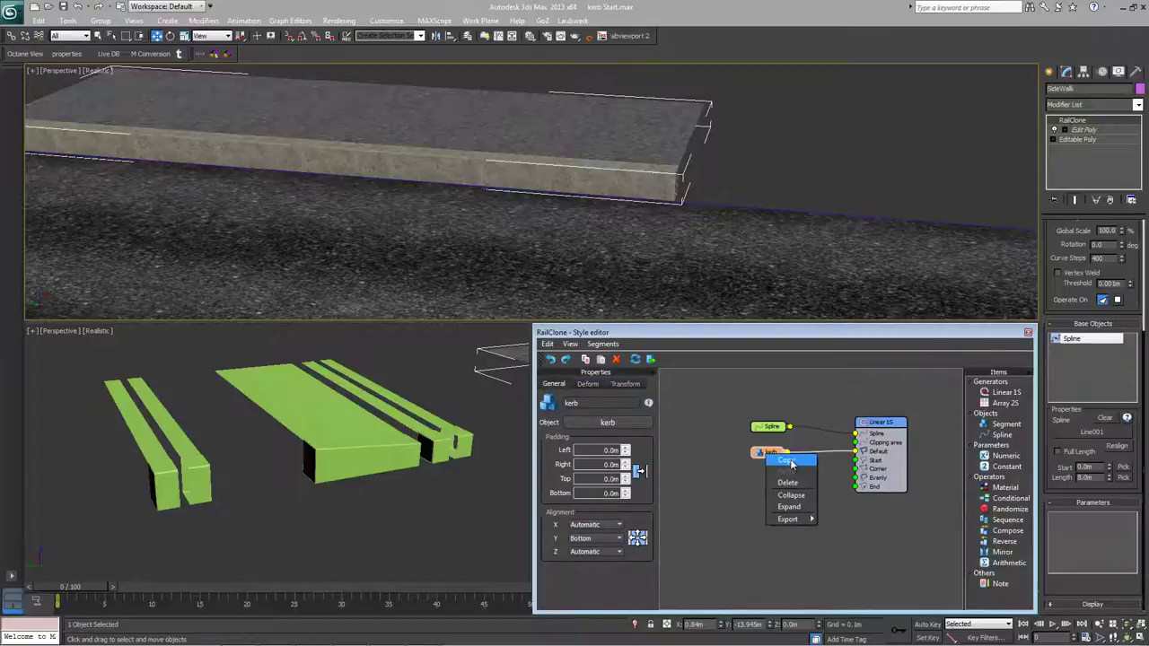
left_click(767, 486)
right_click(767, 486)
left_click(777, 505)
left_click_drag(778, 504, 771, 471)
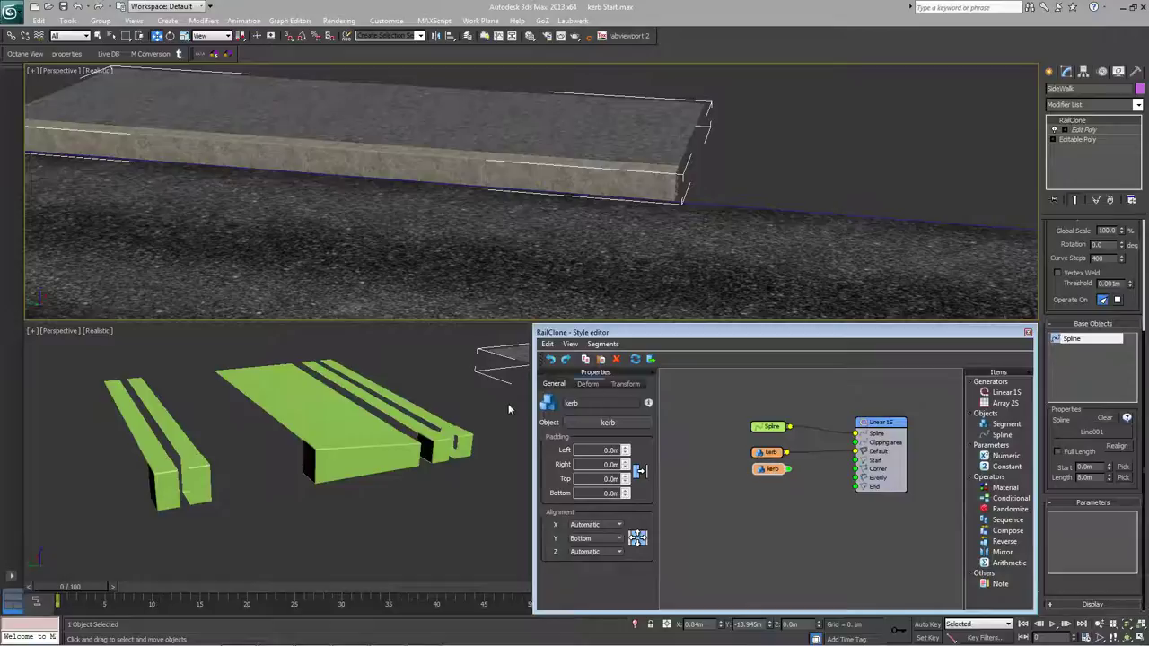
Assign the kerbStart object to the duplicated segment and connect it to the Linear 1S generator's Start input.
left_click(589, 423)
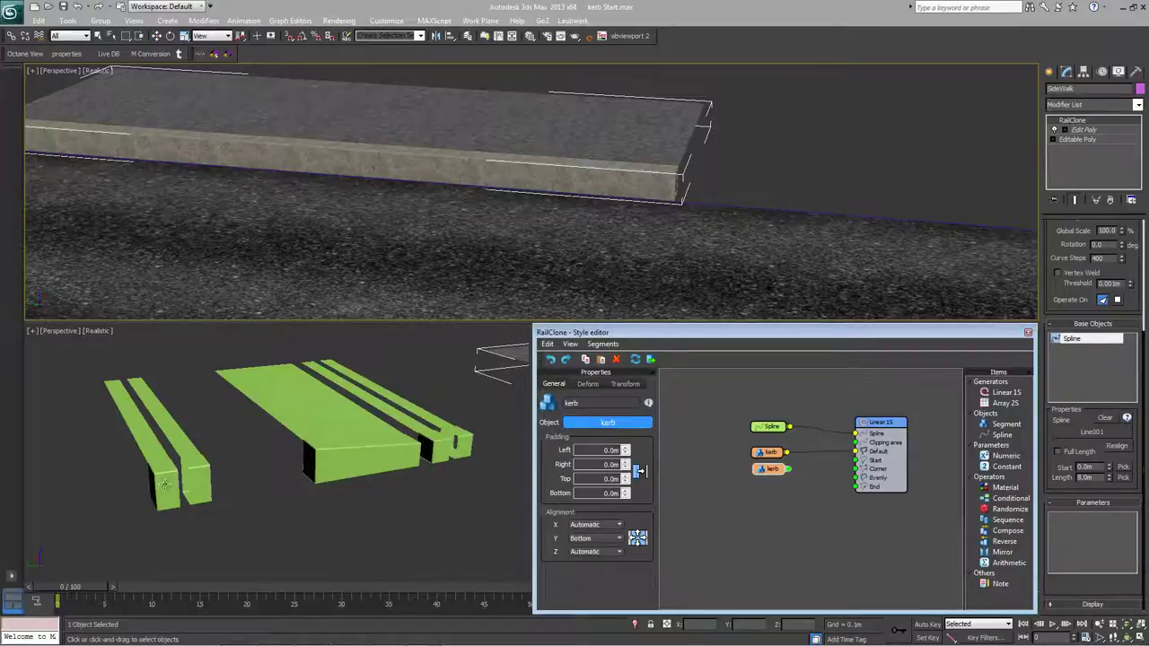
left_click(165, 485)
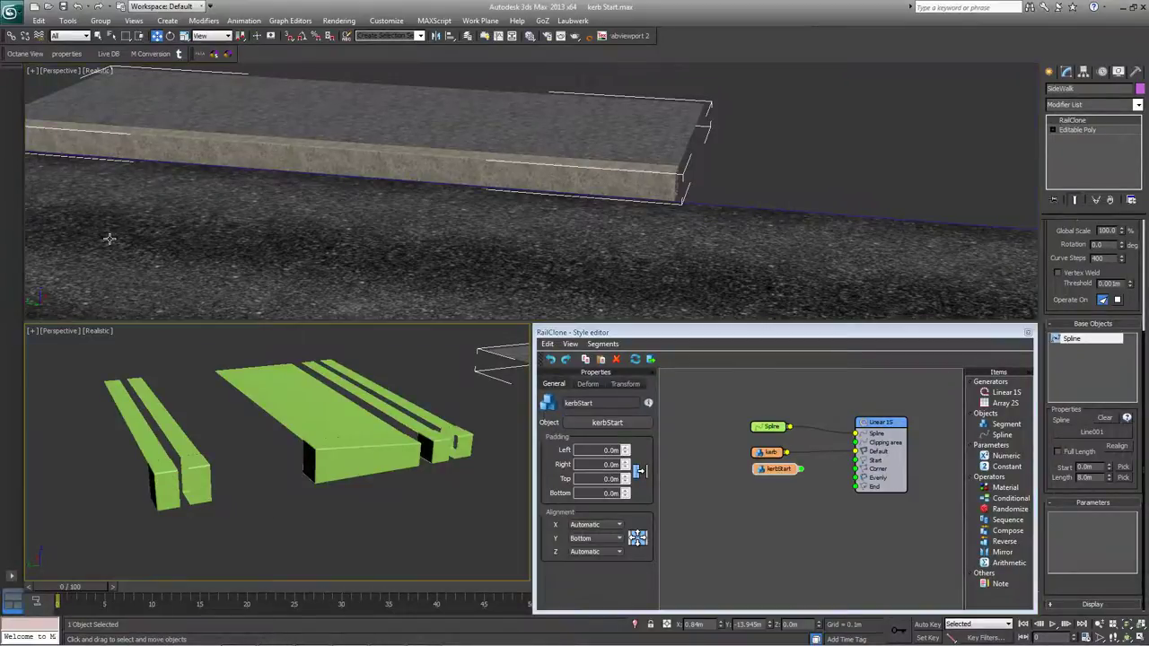
middle_click_drag(108, 236, 203, 241, "alt")
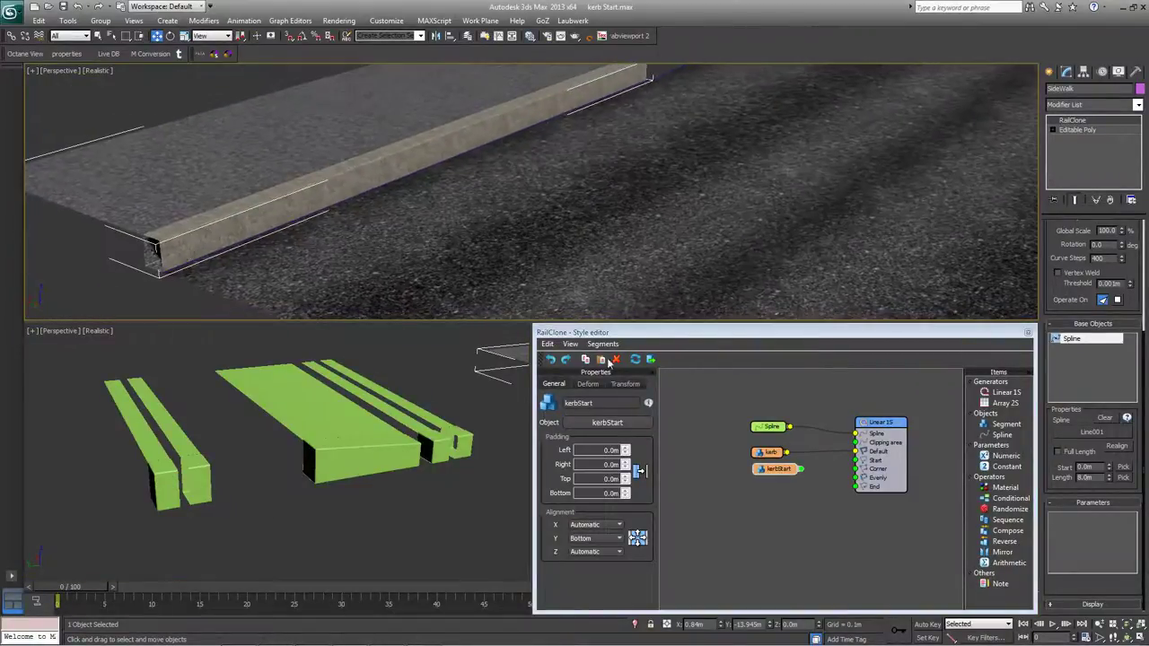
left_click_drag(786, 477, 859, 460)
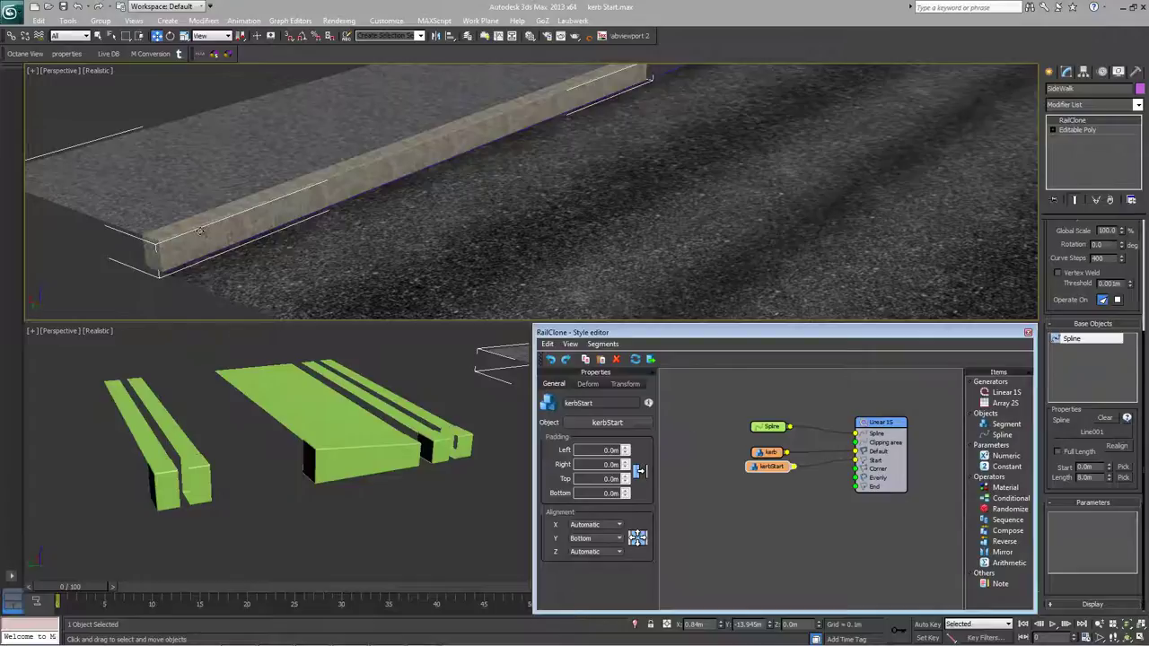
middle_click_drag(776, 147, 678, 150, "alt")
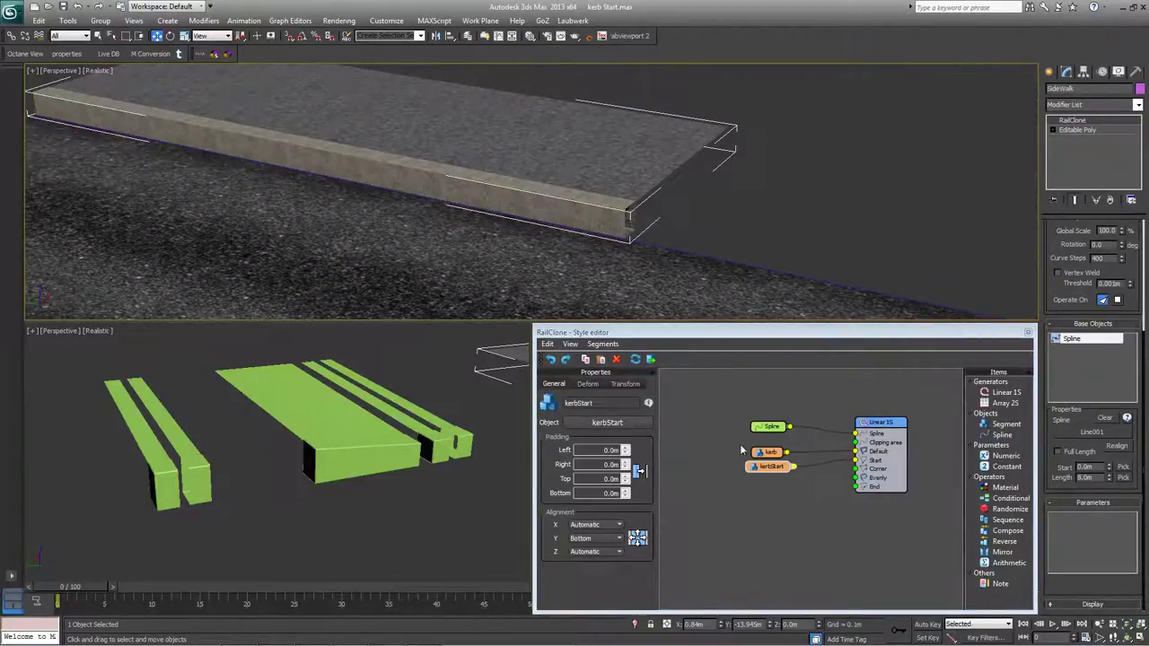
Add a Mirror operator, feed kerbStart into it and connect the X-mirrored result to the generator's End input.
left_click_drag(770, 473, 724, 460)
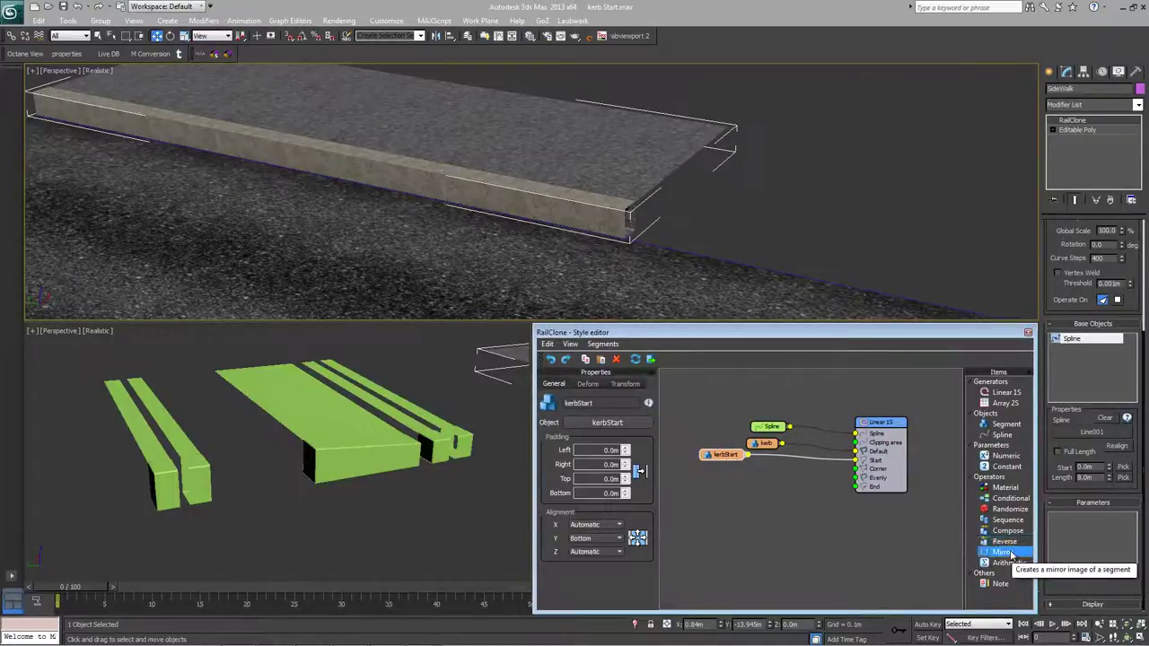
left_click_drag(1011, 555, 794, 492)
left_click_drag(742, 457, 772, 501)
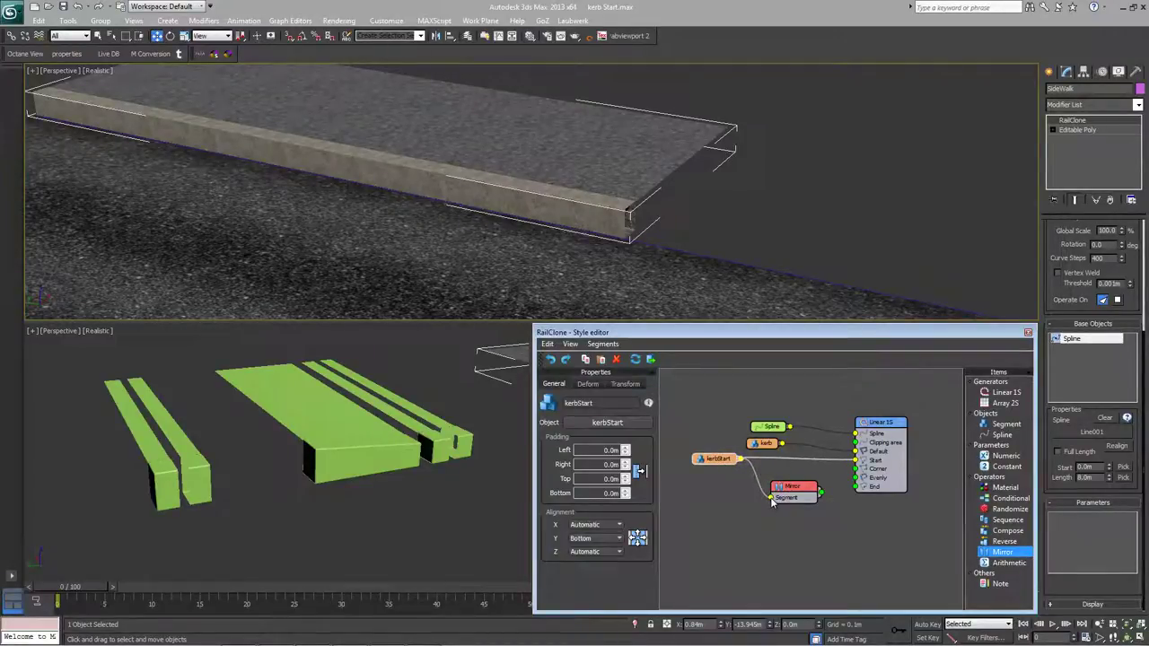
left_click(786, 489)
left_click(545, 418)
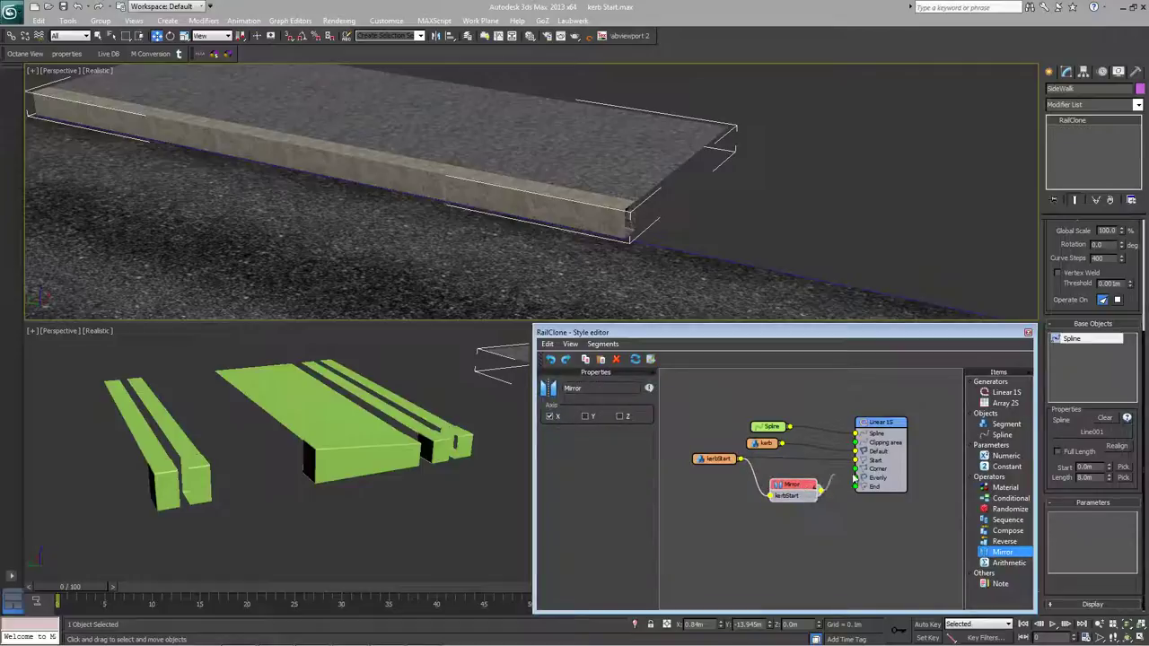
left_click_drag(822, 490, 856, 490)
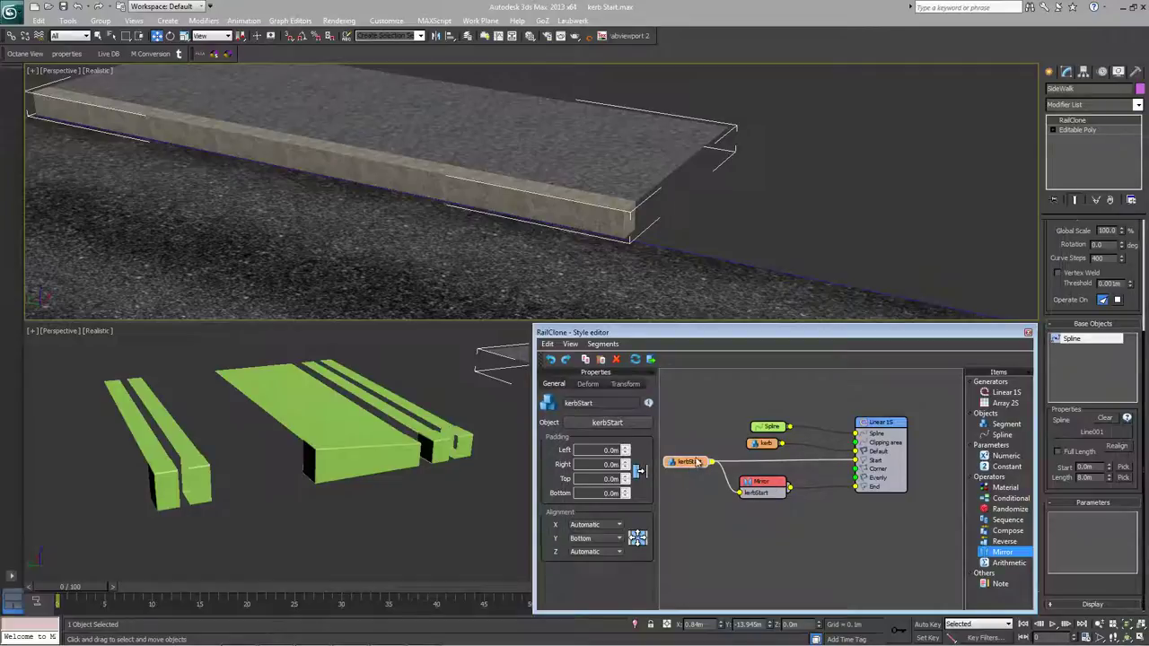
Add a Sequence operator fed by kerb and the mirrored kerbStart, and connect it to the generator's Default input.
left_click(770, 482)
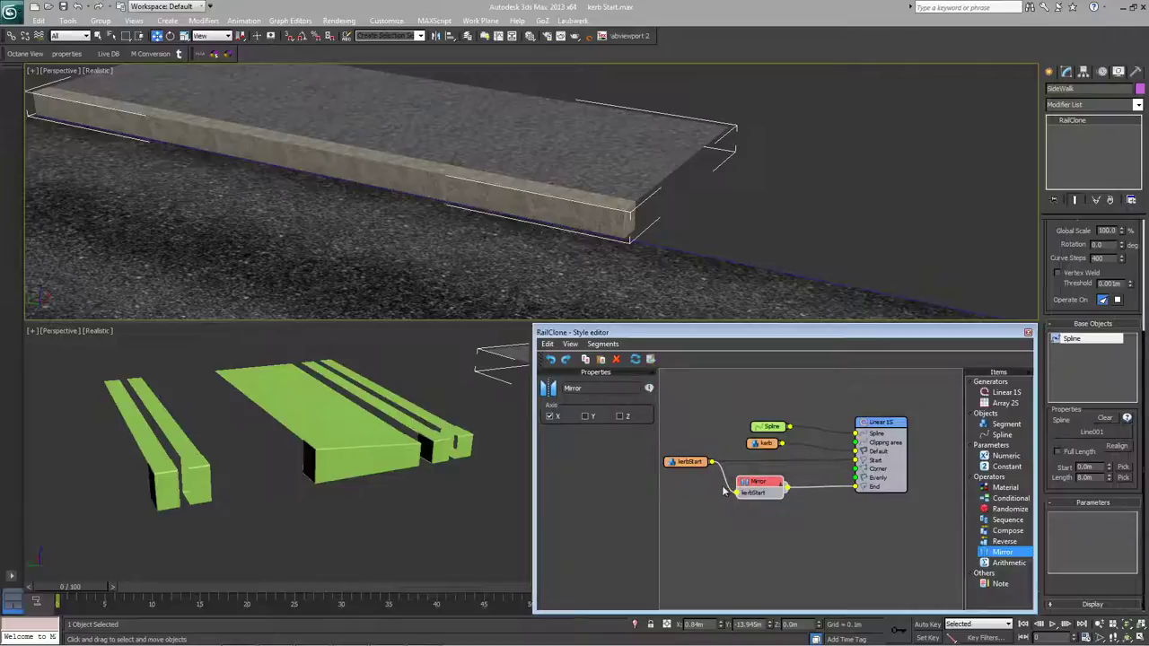
left_click_drag(704, 469, 687, 460)
left_click_drag(769, 491, 746, 489)
left_click_drag(766, 452, 732, 449)
left_click(1009, 509)
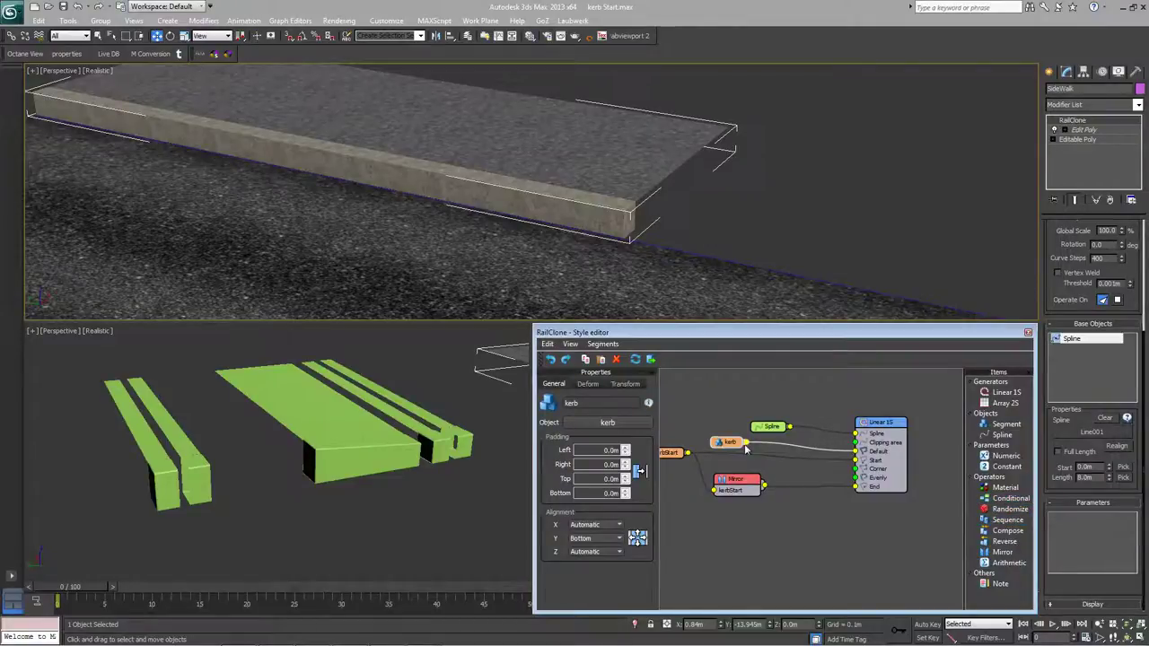
left_click(1028, 522)
left_click_drag(1029, 523, 715, 440)
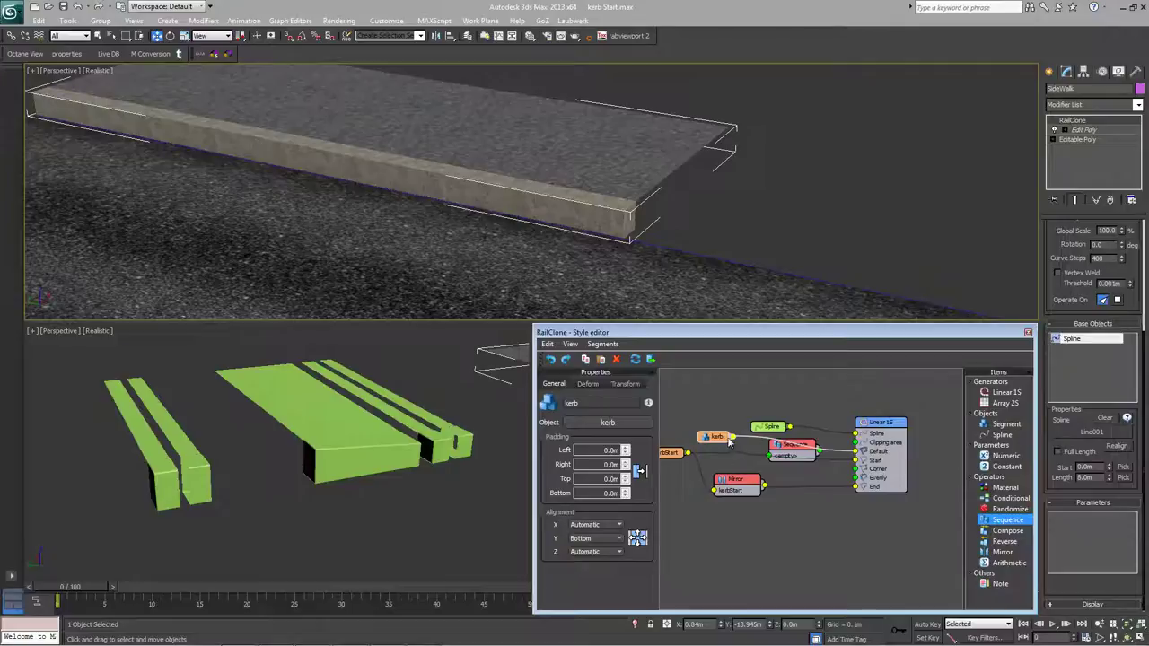
left_click_drag(716, 439, 794, 455)
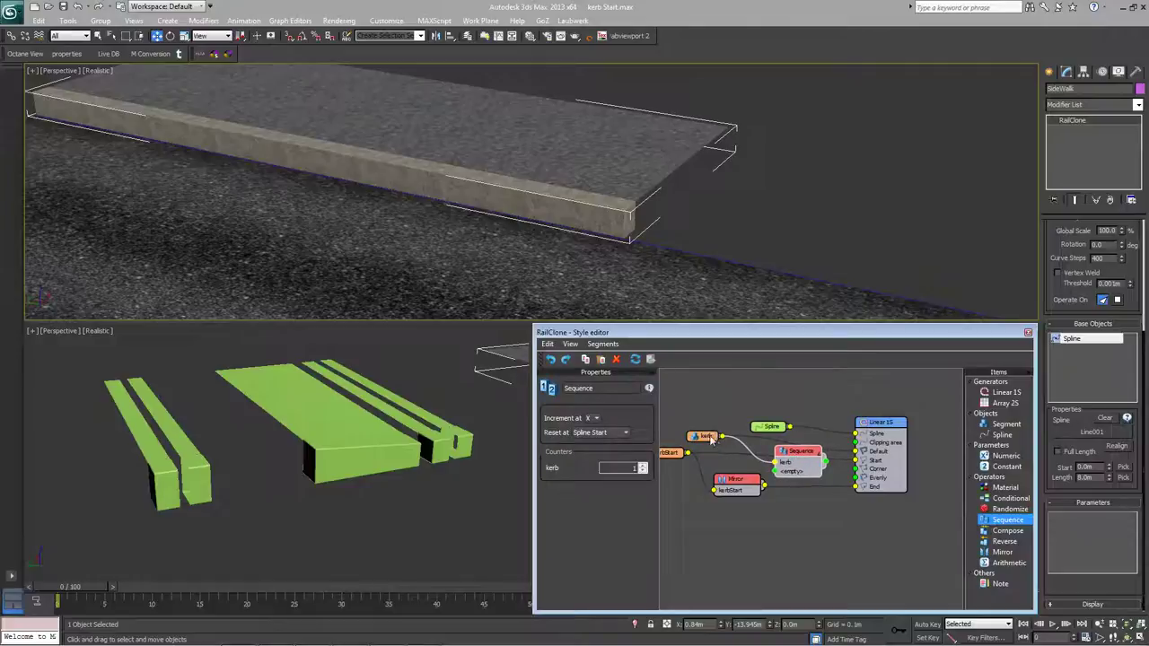
left_click_drag(709, 438, 714, 437)
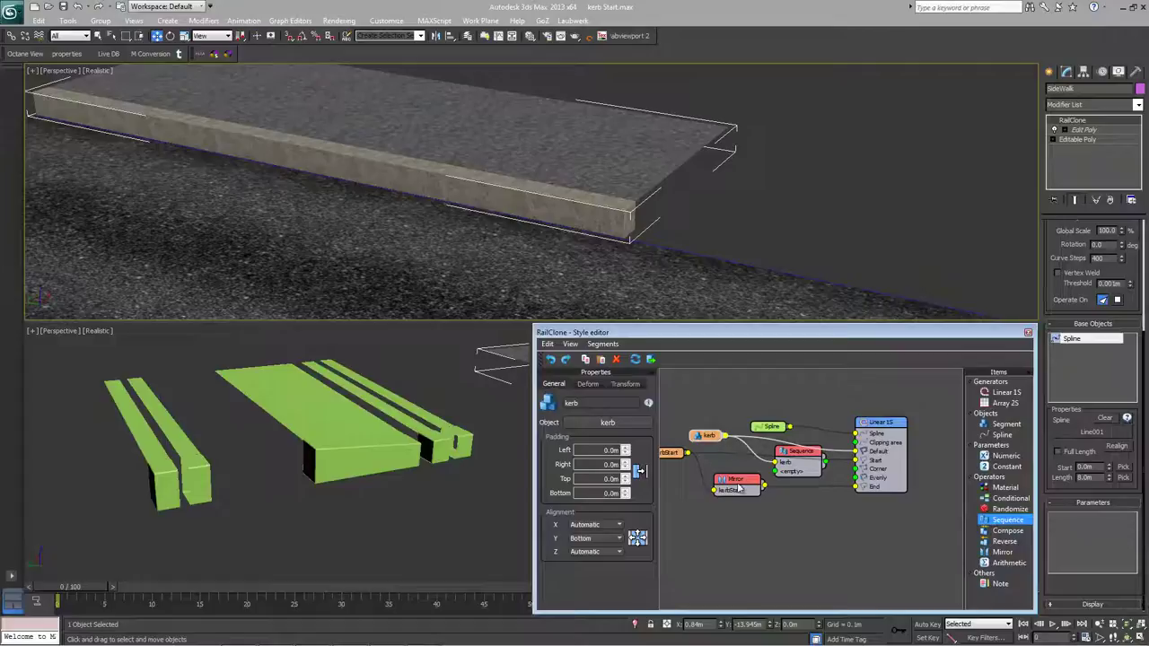
left_click_drag(738, 489, 857, 458)
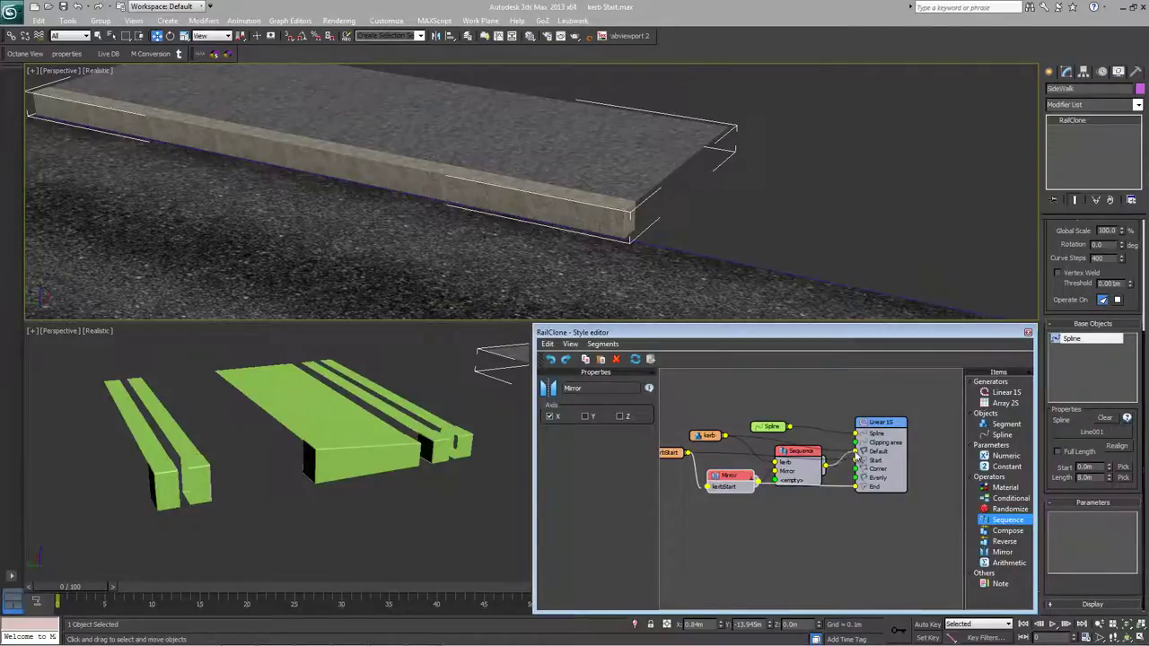
Connect kerbStart to the Sequence operator as the third item after kerb and Mirror.
scroll(577, 266, "up", 4)
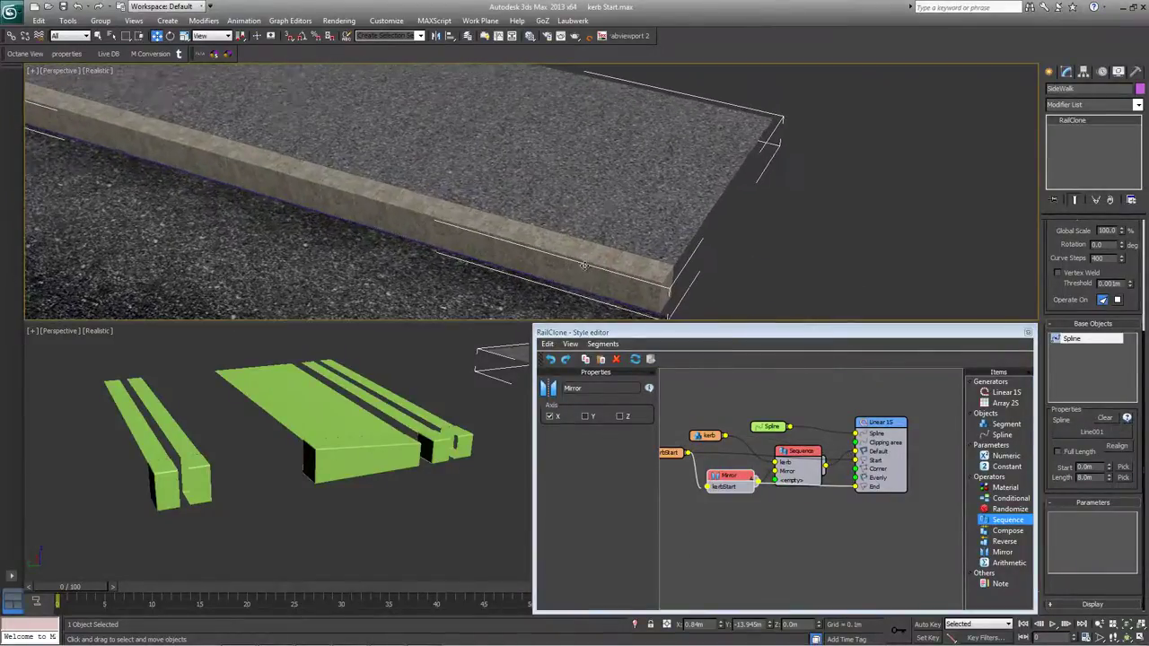
scroll(577, 266, "up", 3)
left_click(806, 458)
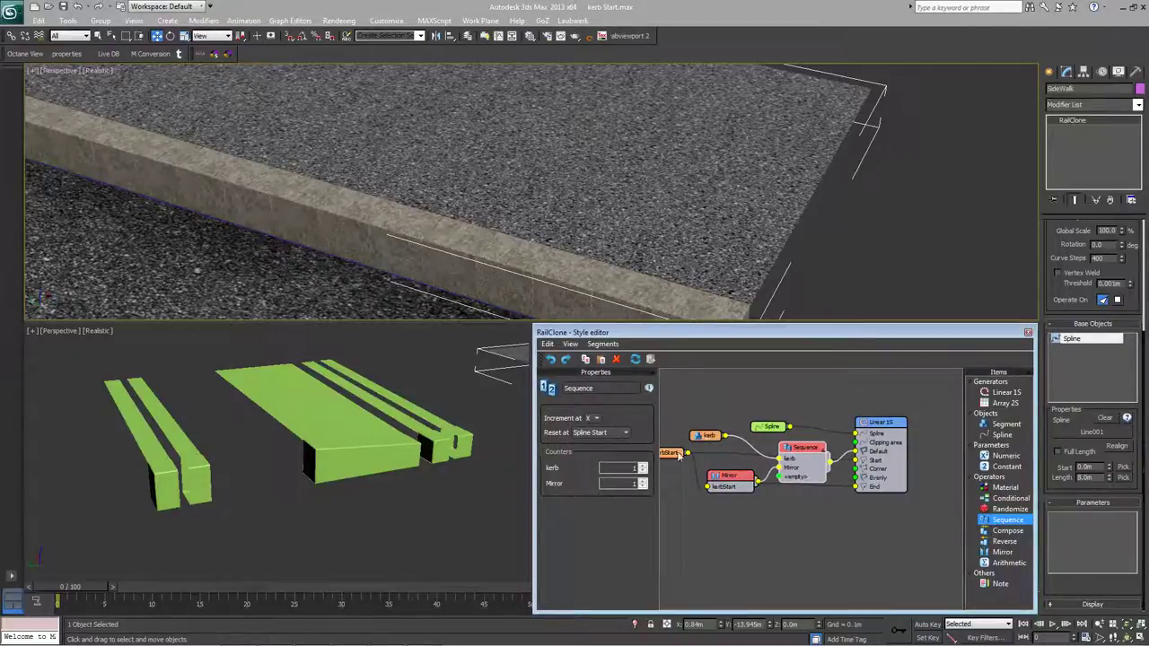
left_click_drag(675, 456, 820, 450)
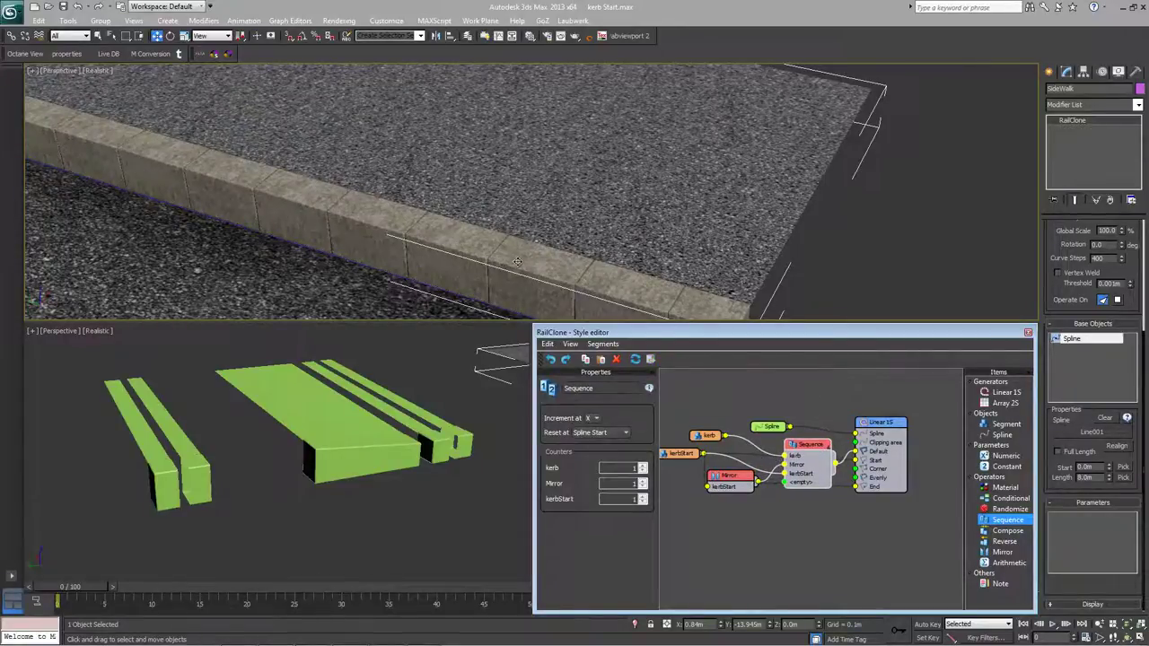
Increase the Sequence operator's kerb counter to space the kerb joints further apart, checking the spacing with edged faces.
key("F4")
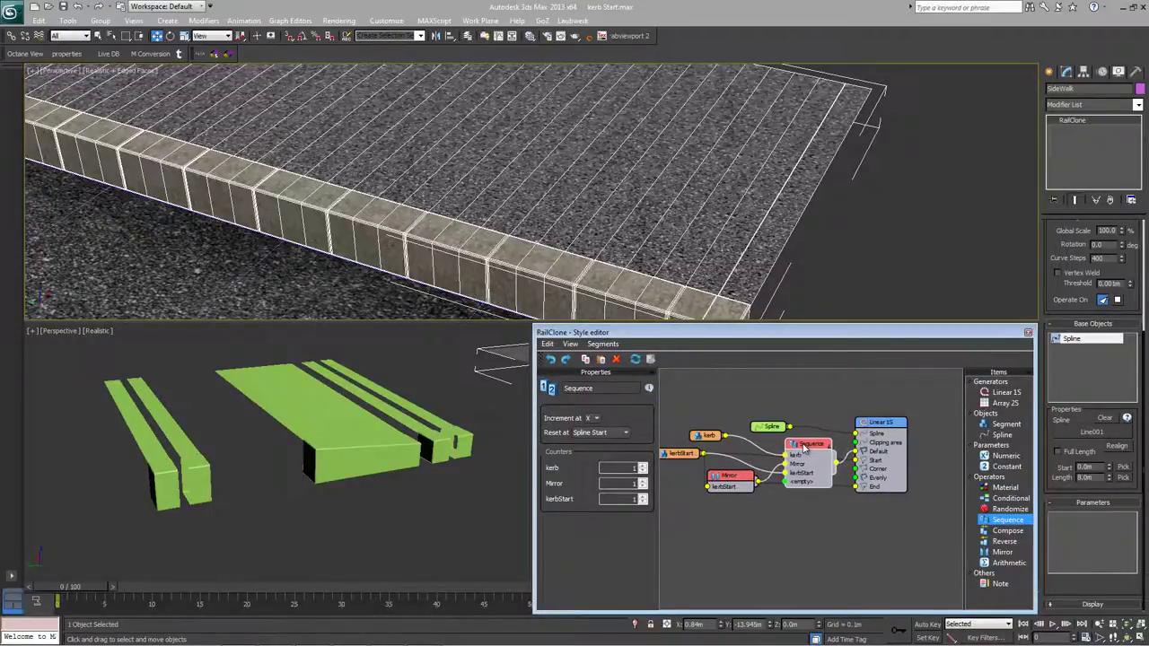
left_click_drag(802, 446, 803, 447)
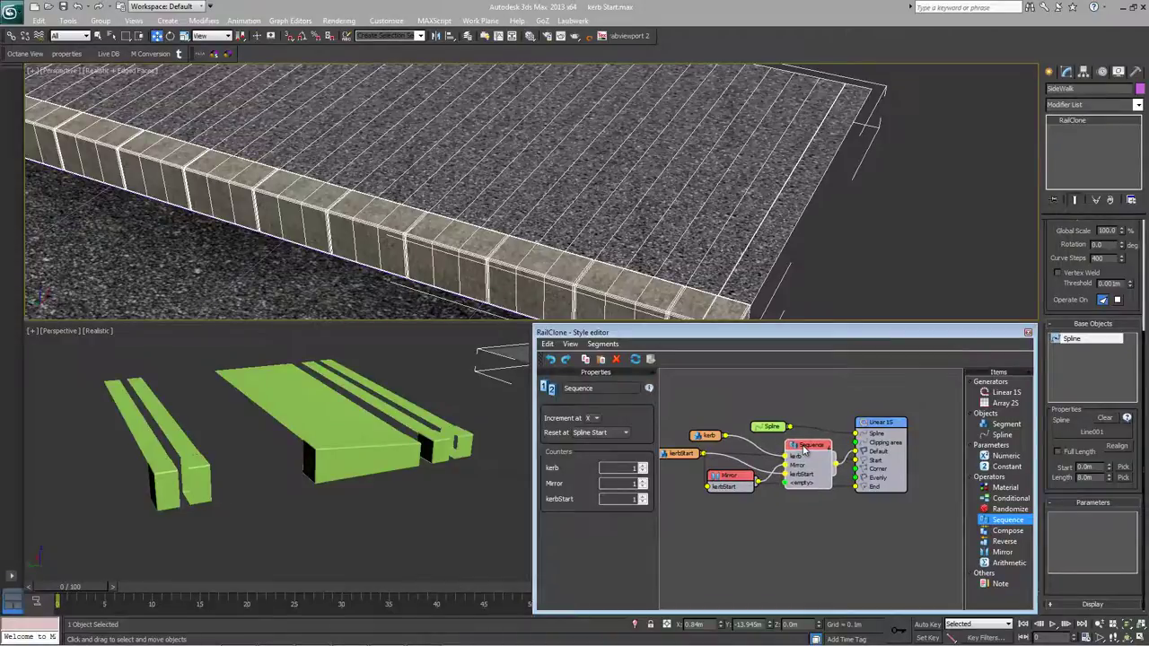
left_click(643, 468)
left_click(643, 468)
left_click(643, 468)
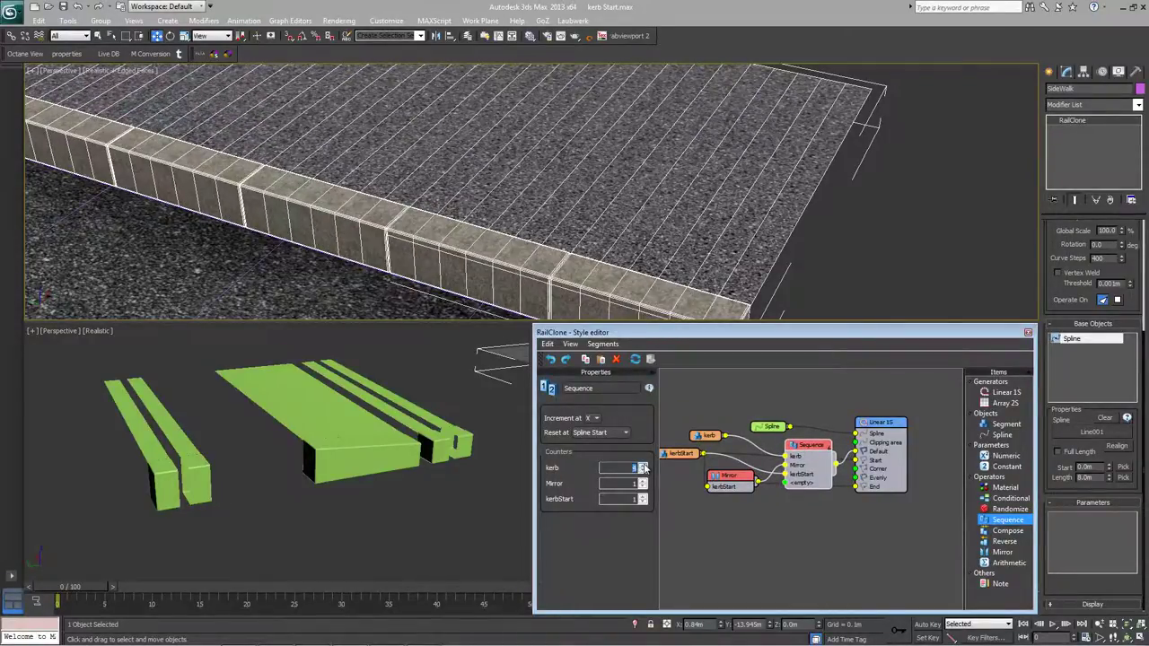
left_click(643, 468)
left_click(591, 215)
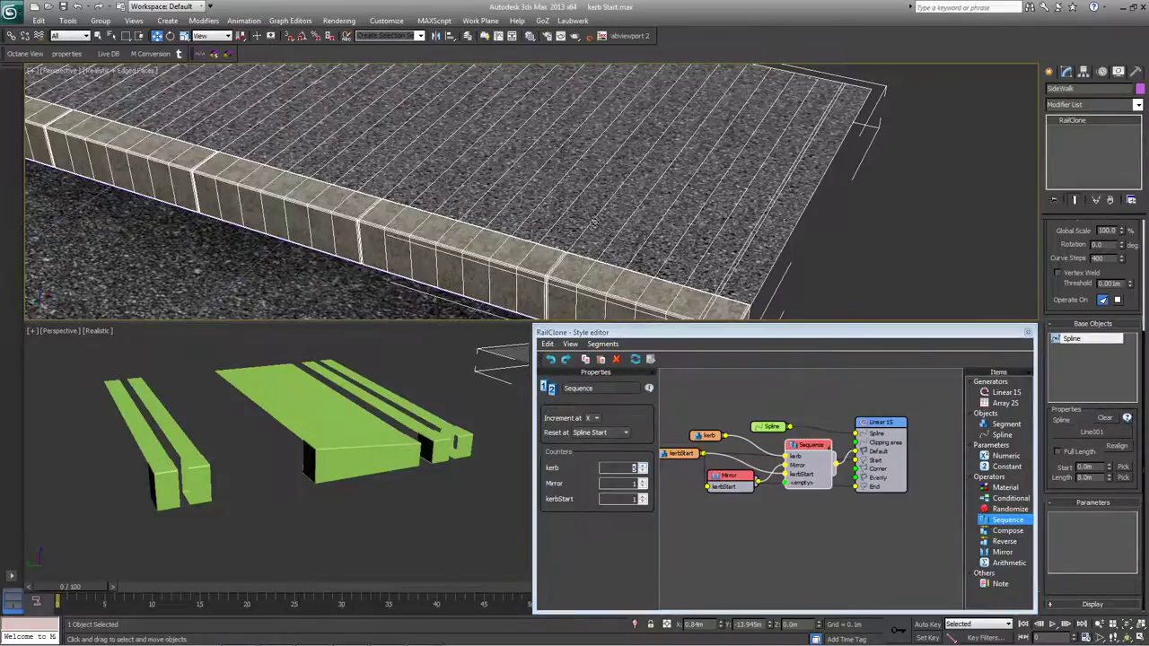
key("F4")
left_click(643, 468)
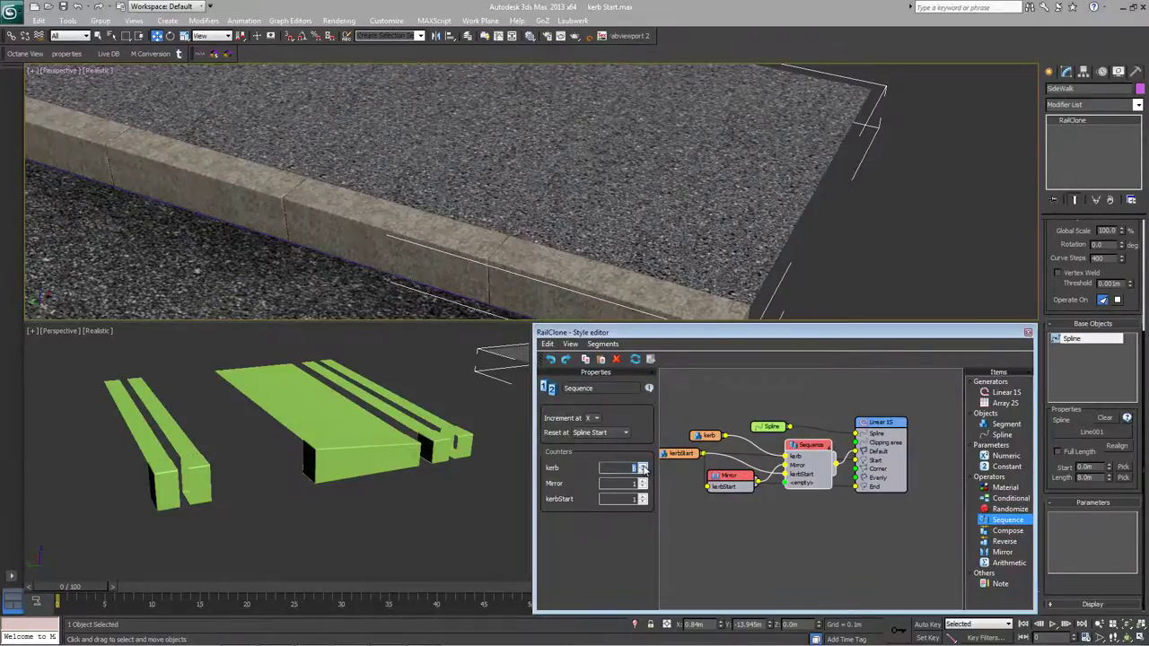
left_click(642, 467)
left_click(642, 466)
Examine the kerb joints and the whole sidewalk strip from several distances and angles.
left_click(721, 215)
scroll(713, 207, "down", 2)
scroll(695, 208, "down", 5)
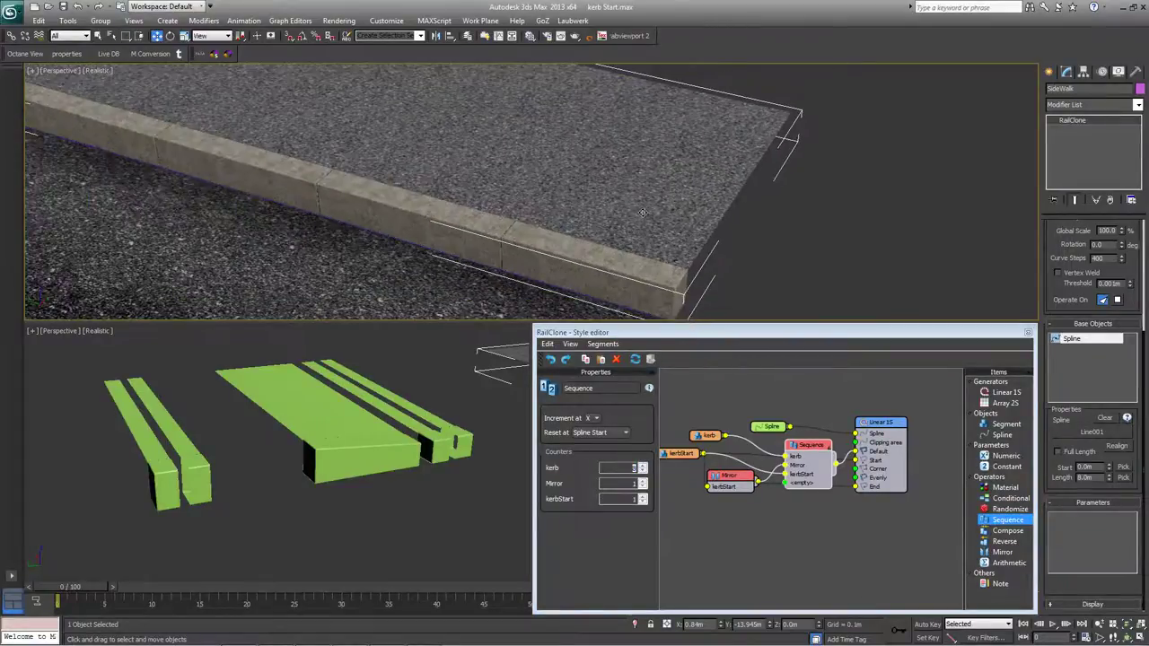
middle_click_drag(527, 235, 472, 240, "alt")
scroll(484, 238, "up", 3)
middle_click_drag(614, 230, 626, 207)
scroll(542, 223, "down", 3)
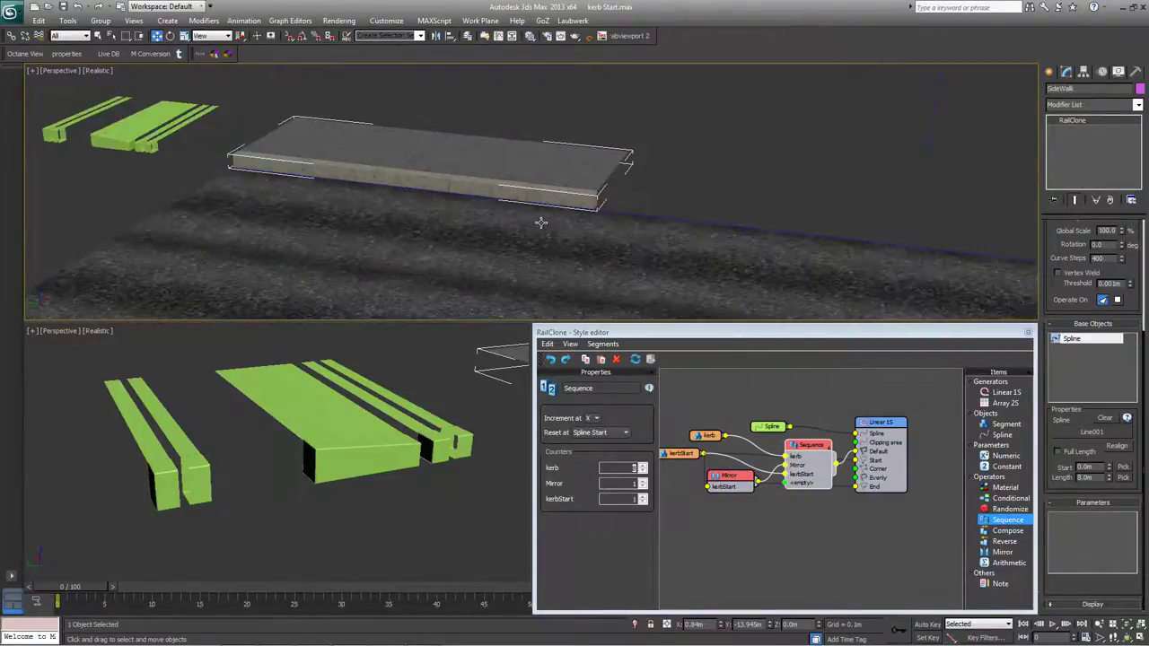
scroll(542, 223, "up", 2)
middle_click_drag(544, 223, 557, 224)
middle_click_drag(557, 225, 517, 236, "alt")
Add a second Linear 1S generator below the first and connect the road-edge spline to its Spline input.
left_click_drag(1005, 392, 905, 523)
left_click_drag(763, 429, 898, 525)
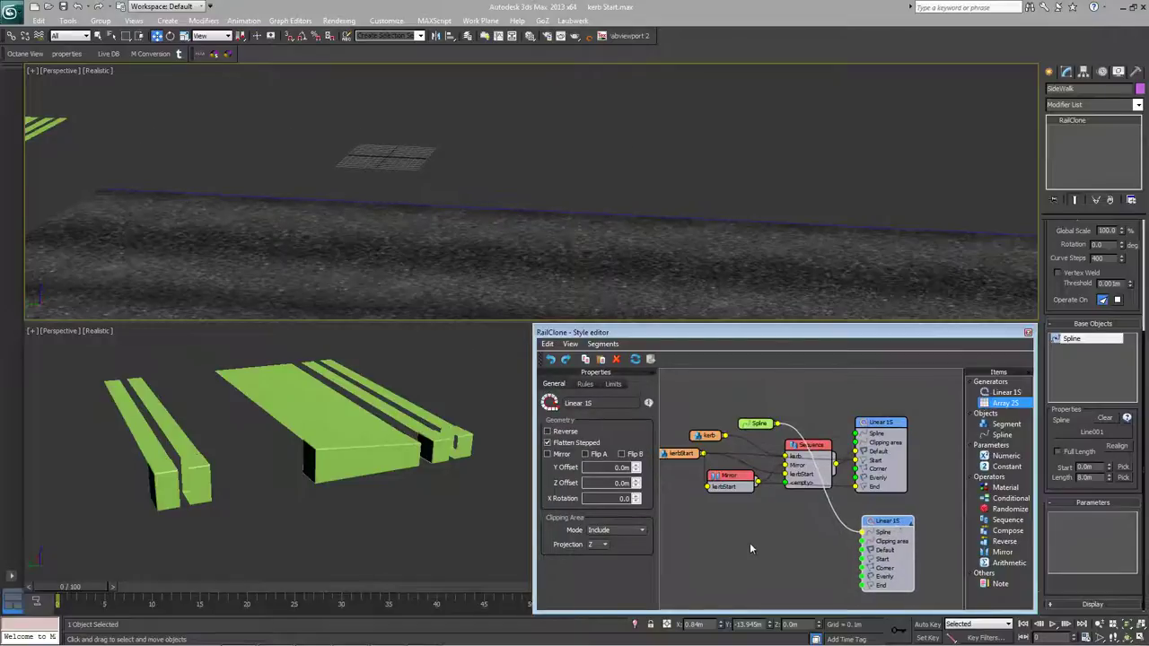
middle_click_drag(749, 542, 756, 510)
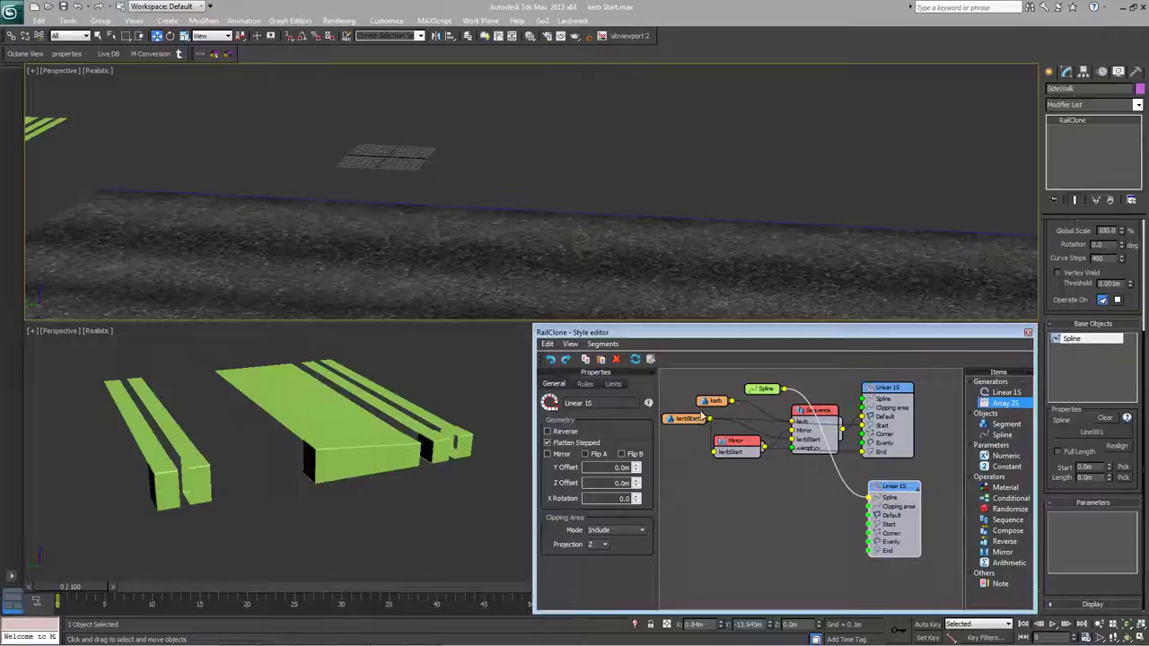
Paste a copy of the kerb segment node beside the second Linear 1S generator.
right_click(798, 492)
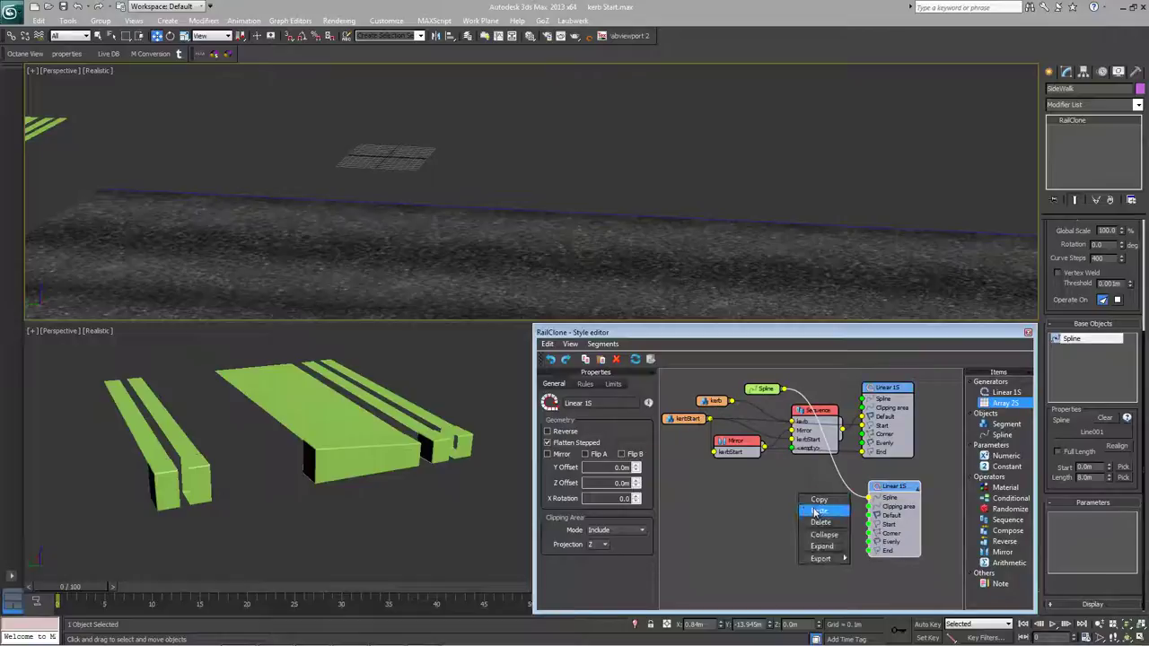
left_click(819, 505)
left_click_drag(820, 501, 786, 508)
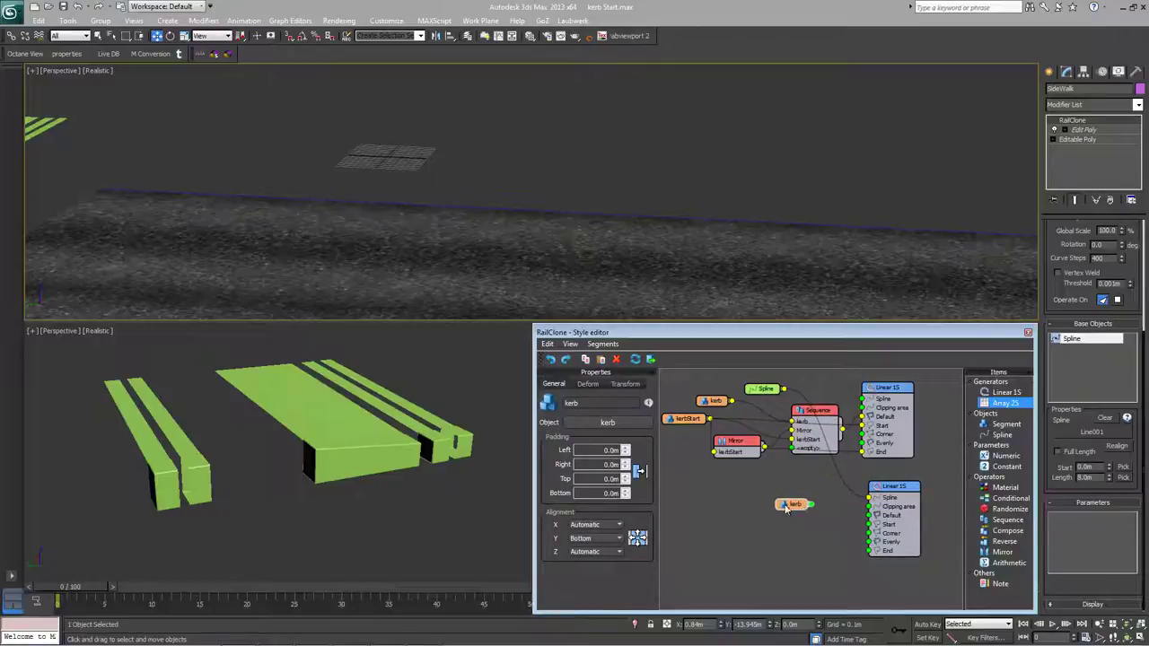
Assign the dropKerbRamp object to the pasted segment and connect it to the second generator's Start input.
left_click(591, 426)
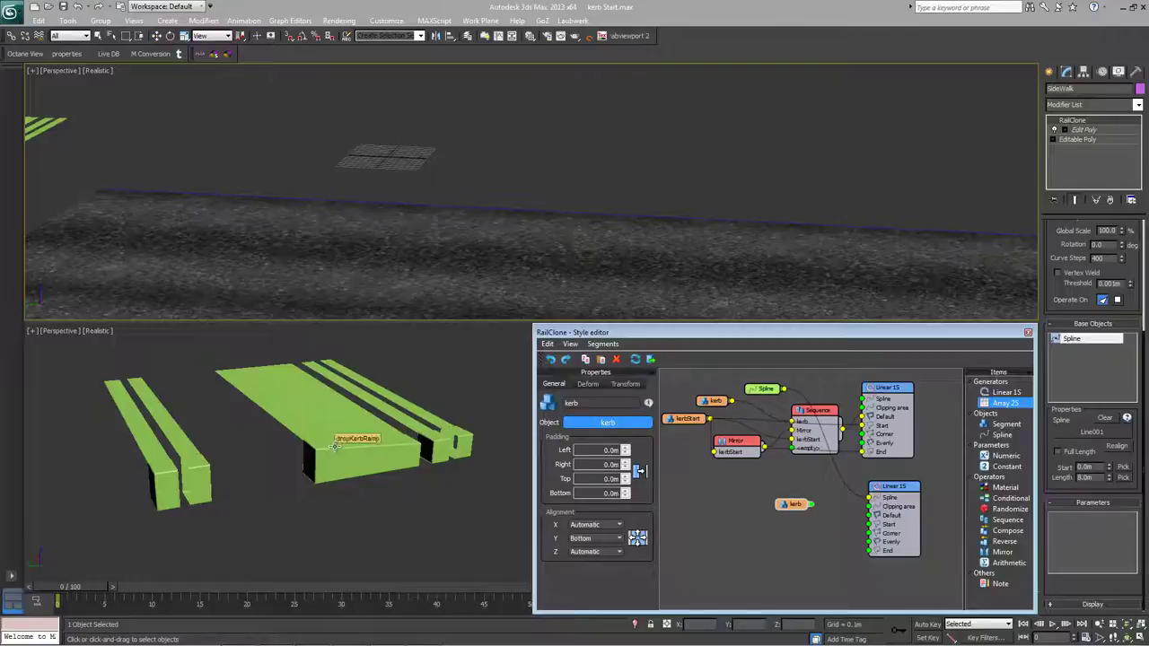
left_click(334, 447)
left_click_drag(796, 514, 869, 525)
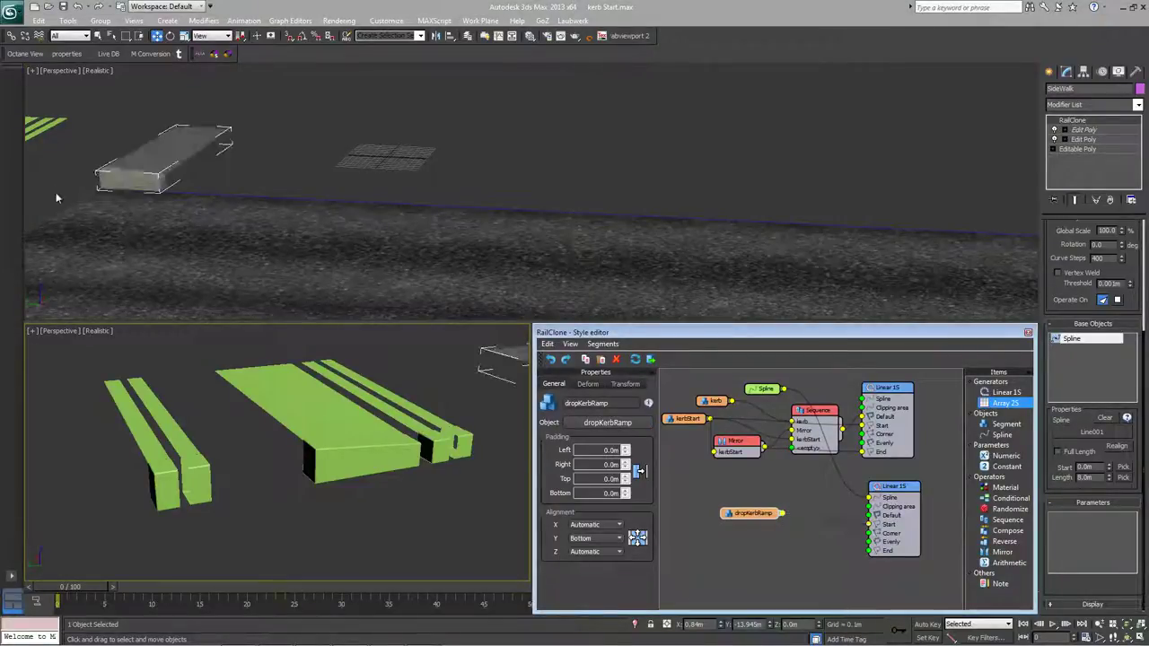
Inspect the ramp segment at the spline's start and move the dropKerbRamp node further away from the second generator.
middle_click_drag(117, 202, 332, 275)
scroll(254, 246, "up", 4)
scroll(222, 245, "down", 1)
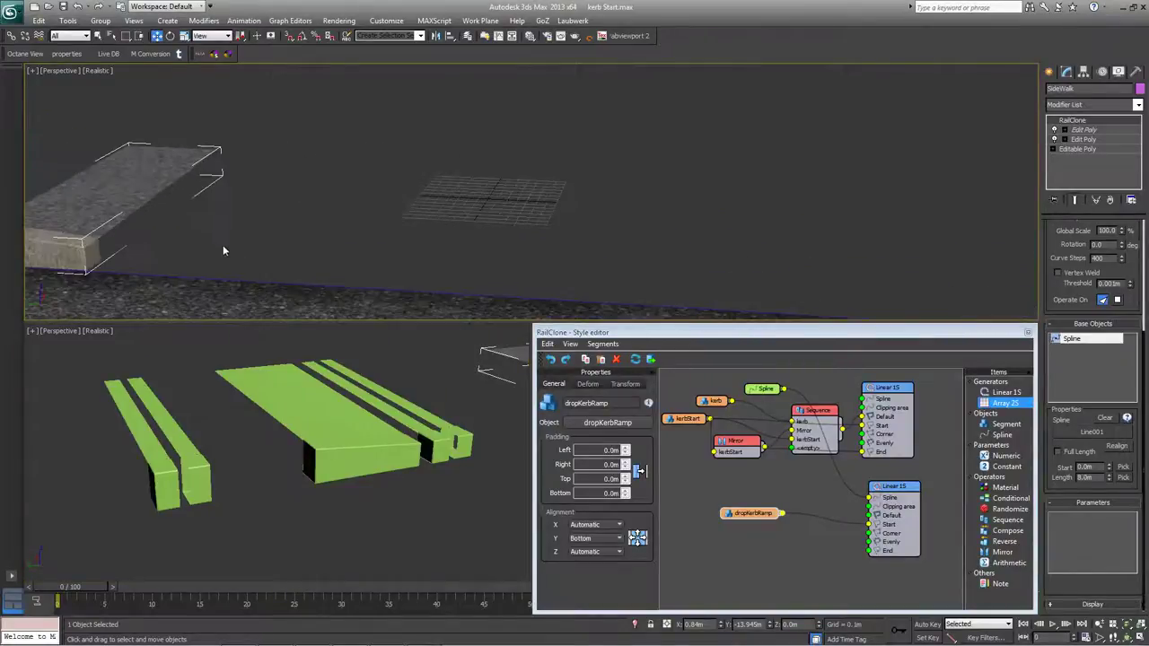
middle_click_drag(407, 188, 505, 157)
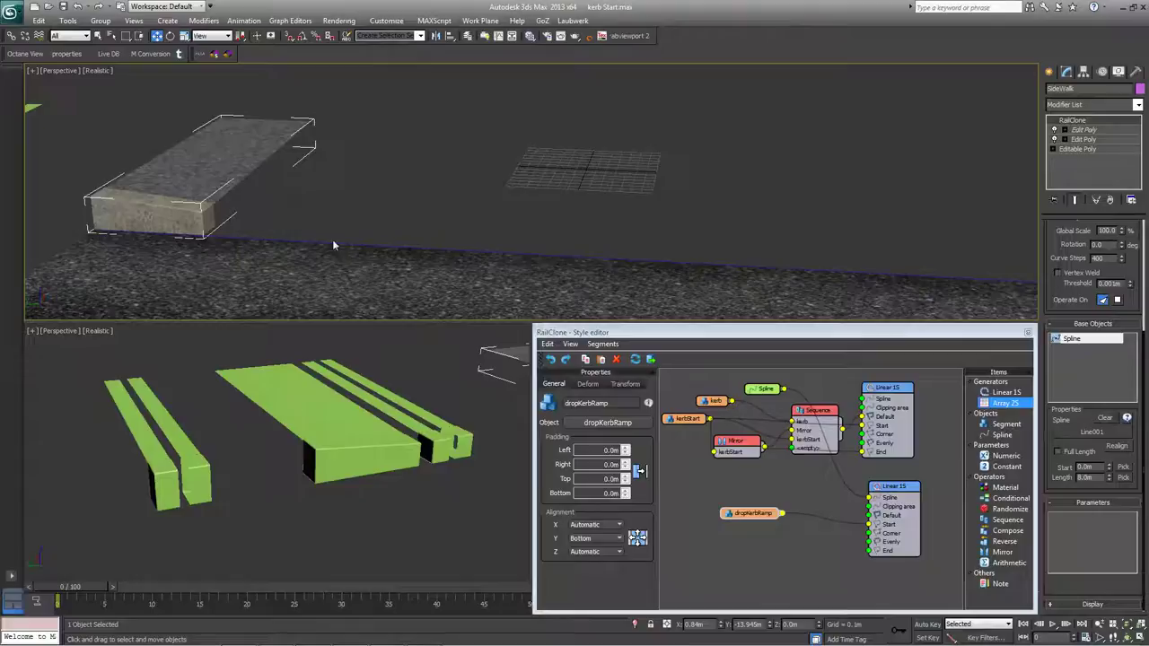
left_click_drag(734, 510, 714, 503)
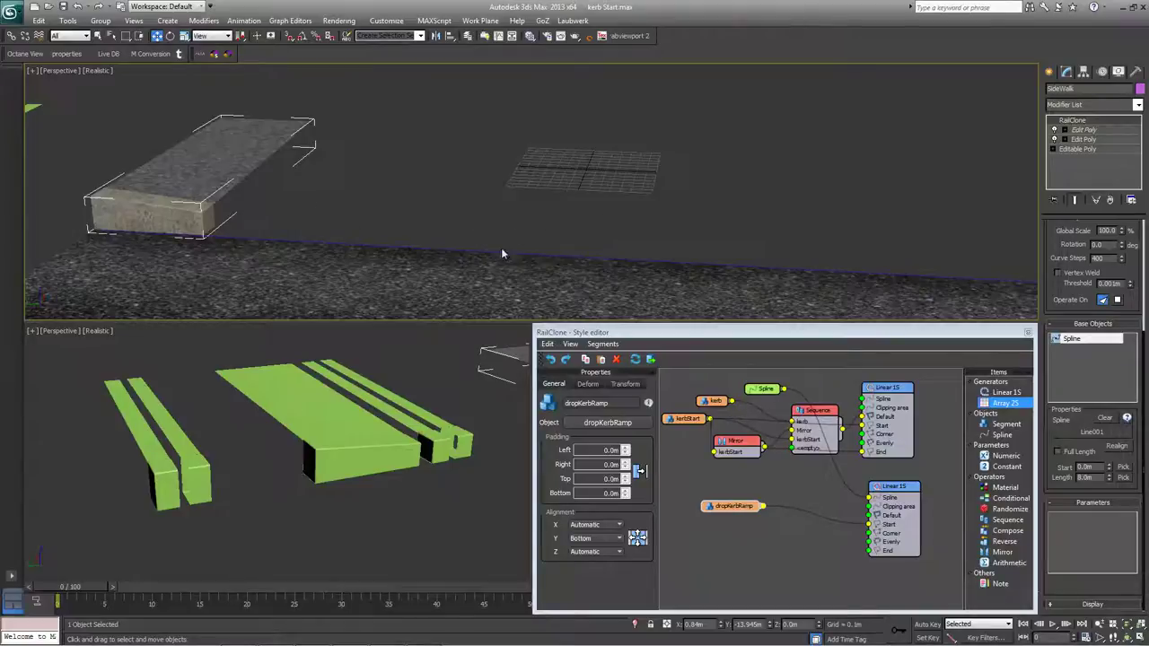
left_click_drag(755, 508, 741, 506)
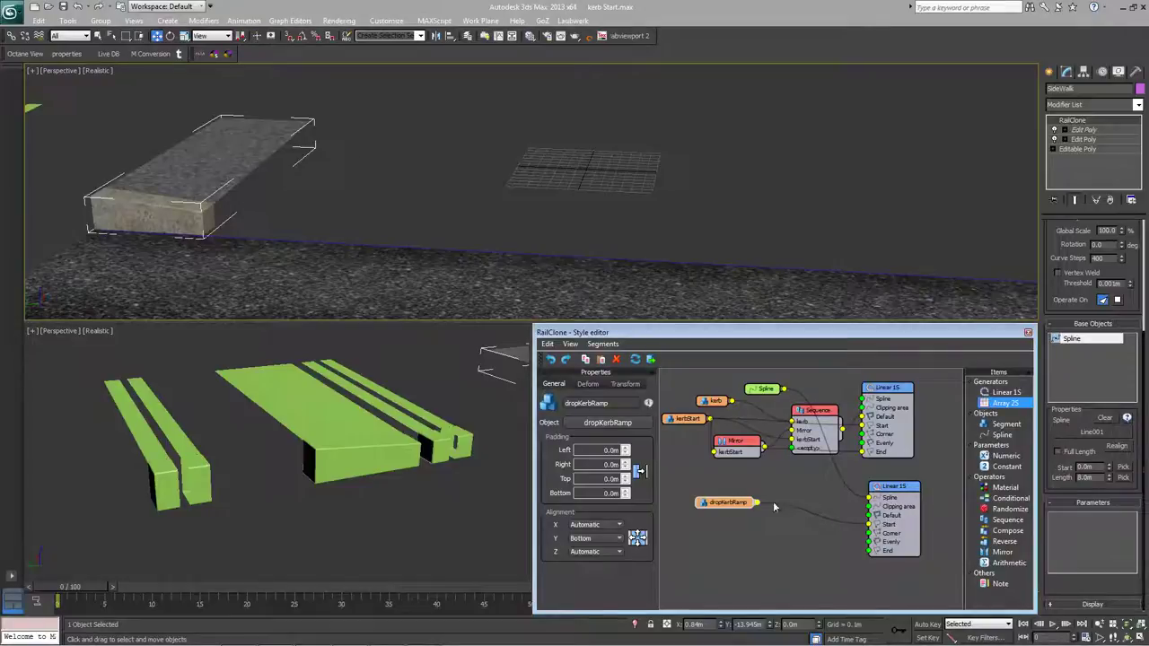
Paste a copy of the kerb segment below the dropKerbRamp node and assign the dropKerbStart object to it.
left_click_drag(721, 510, 718, 504)
right_click(723, 523)
left_click(741, 537)
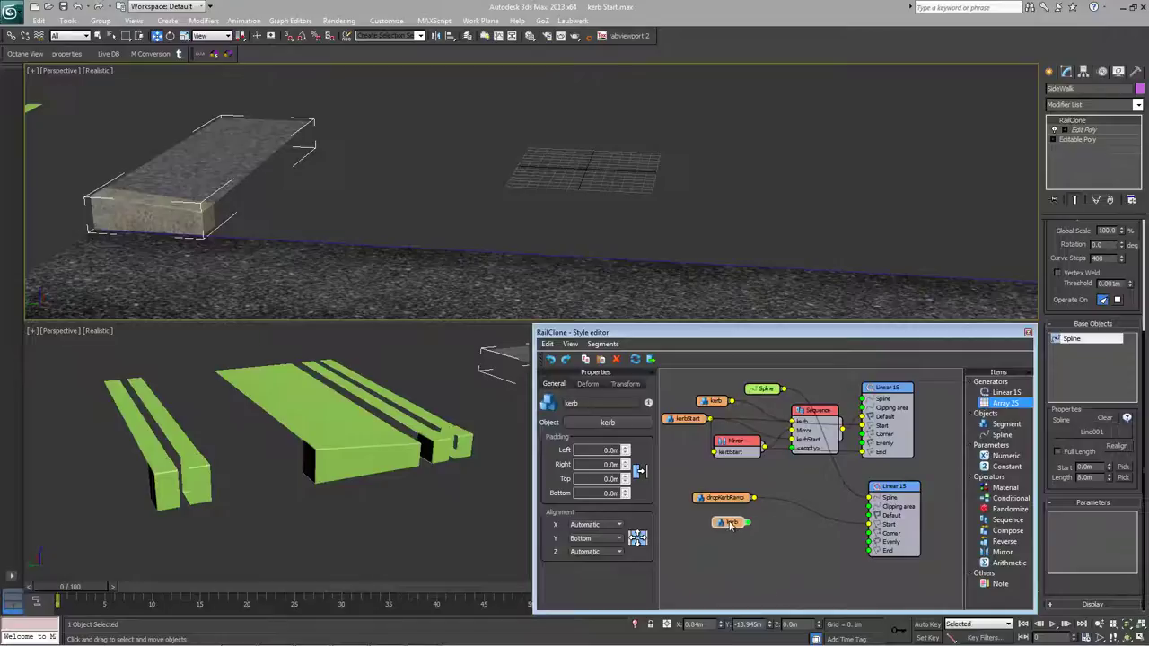
left_click_drag(719, 520, 717, 519)
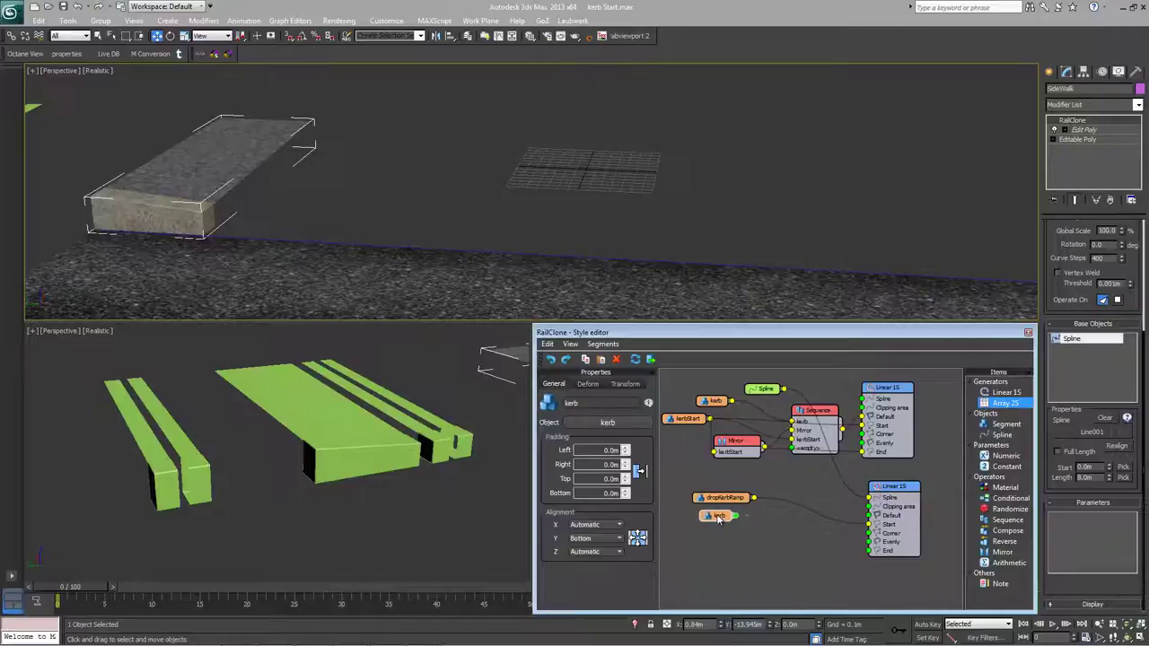
left_click(620, 423)
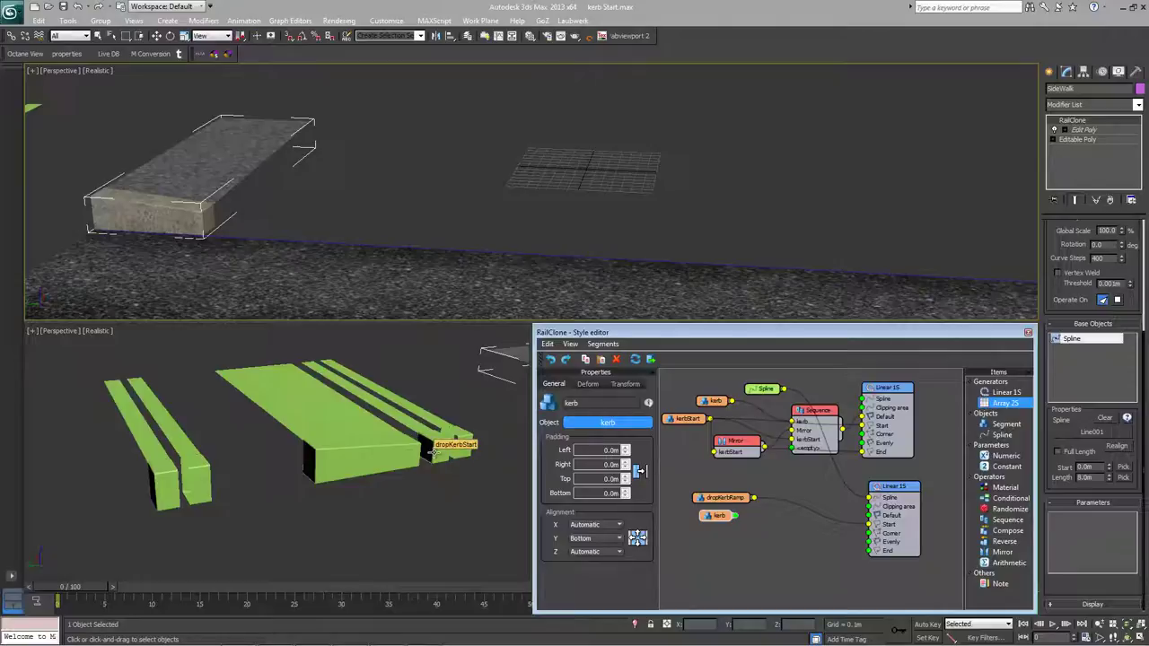
left_click(432, 452)
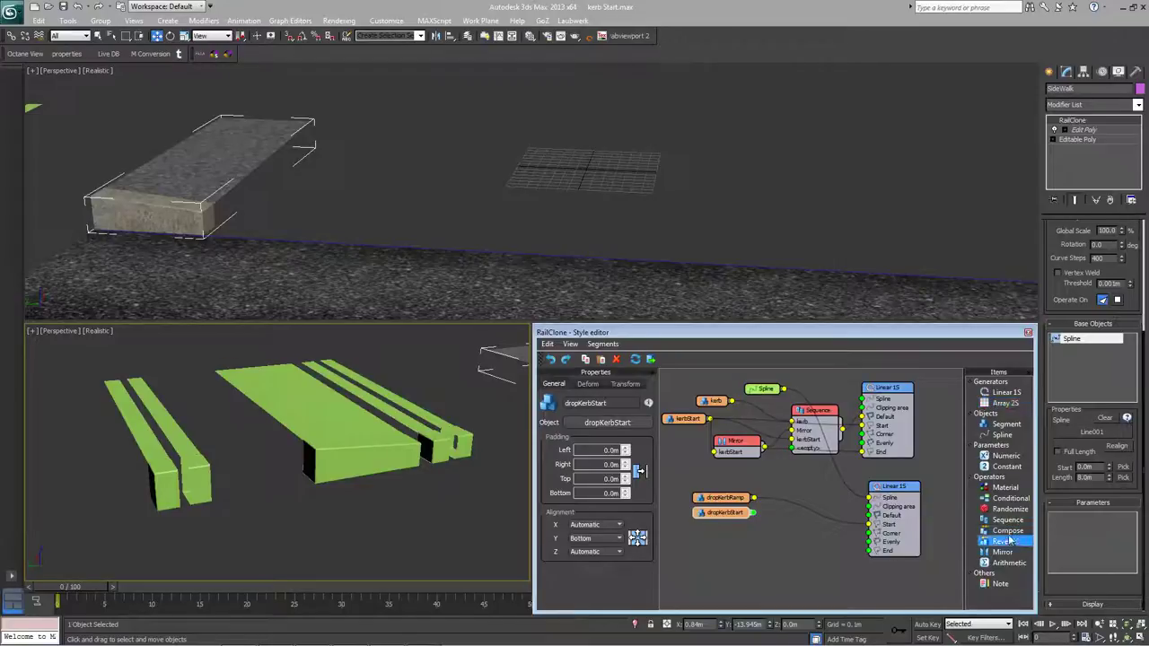
Add a Compose operator combining dropKerbRamp and dropKerbStart, and connect it to the second Linear 1S generator's Start input.
left_click_drag(1005, 531, 817, 514)
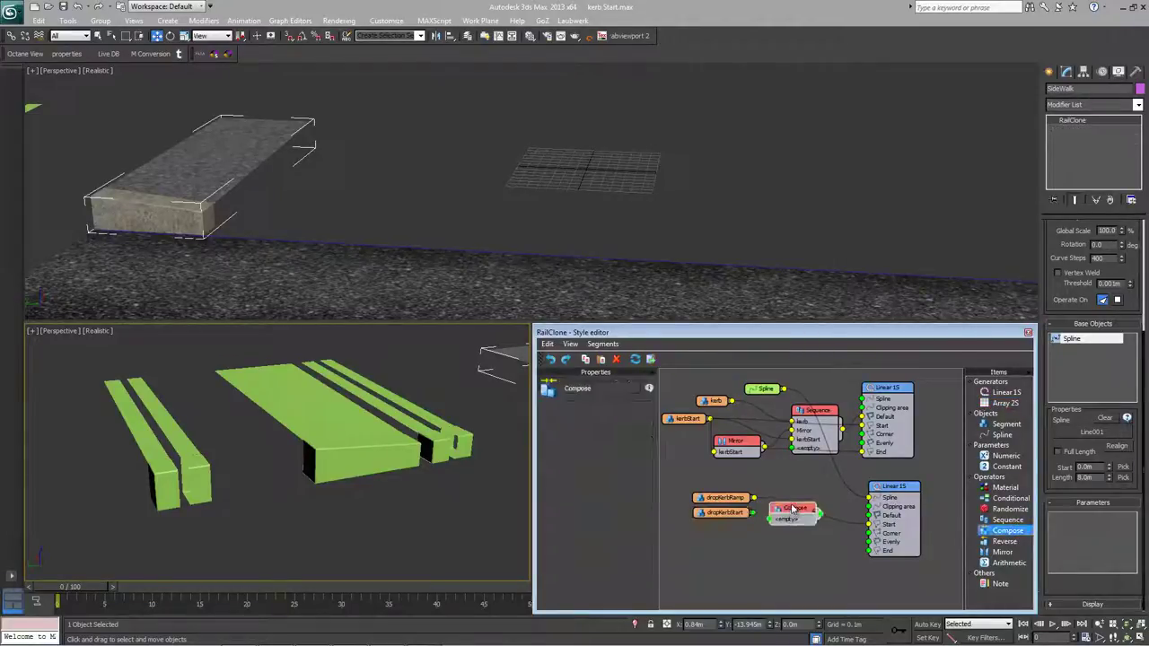
left_click_drag(740, 503, 869, 526)
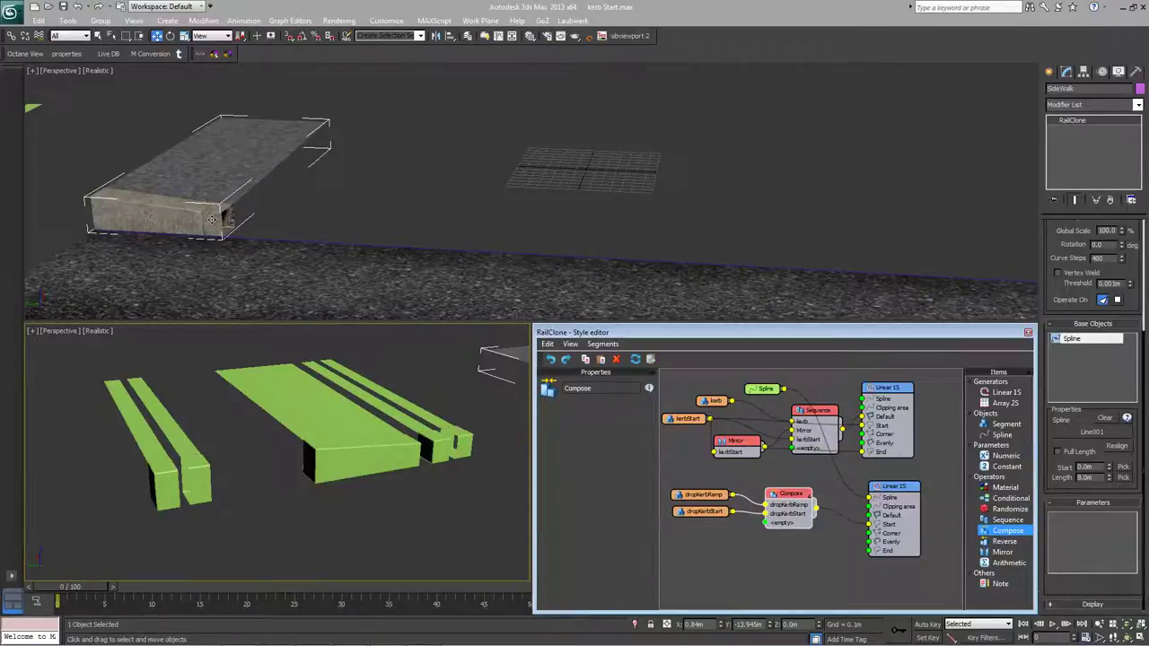
Add a Reverse operator, feed the Compose output into it, and connect it to the second generator's End input.
middle_click_drag(788, 568, 794, 527)
scroll(792, 524, "down", 2)
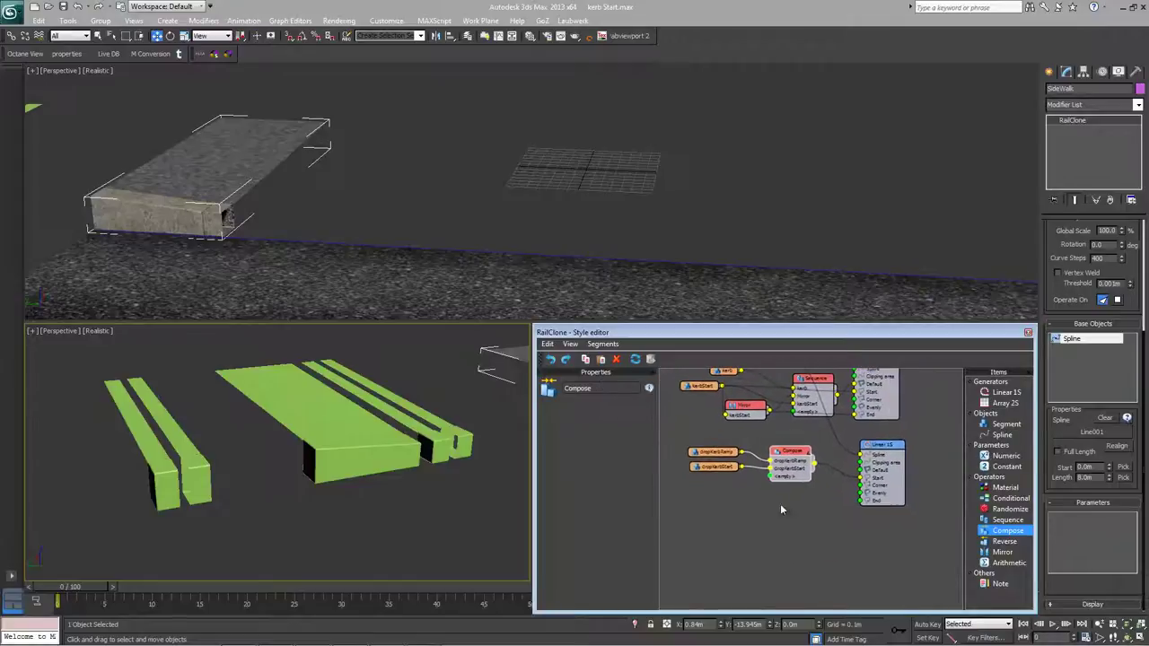
middle_click_drag(742, 238, 611, 235, "alt")
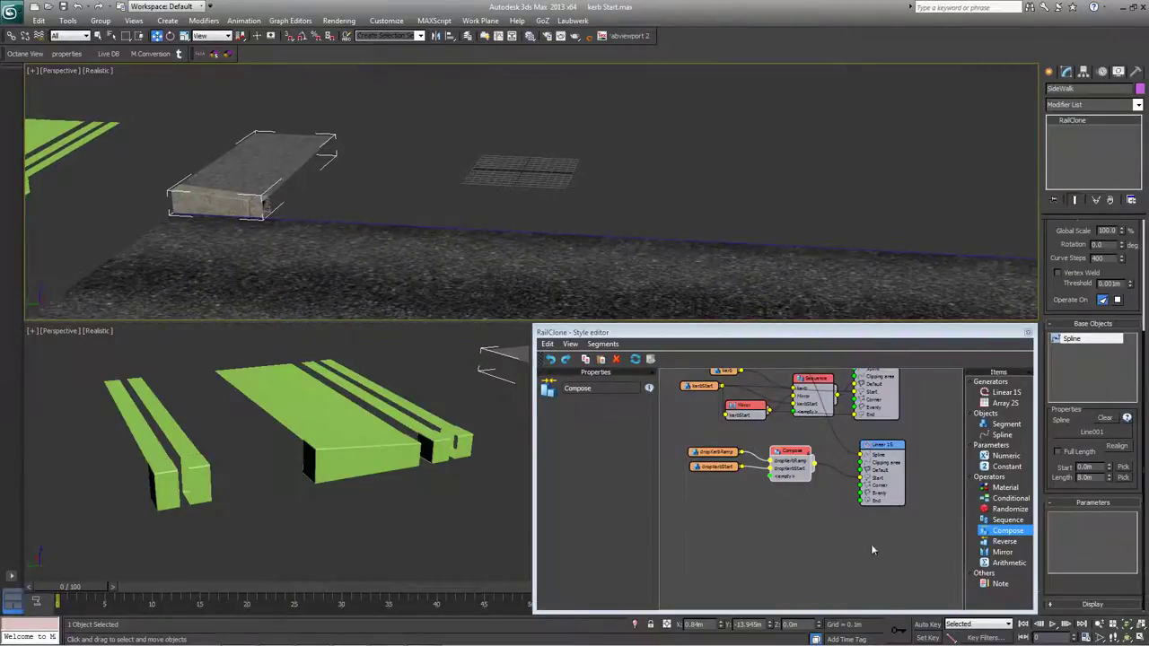
left_click_drag(797, 518, 705, 448)
left_click_drag(780, 451, 747, 454)
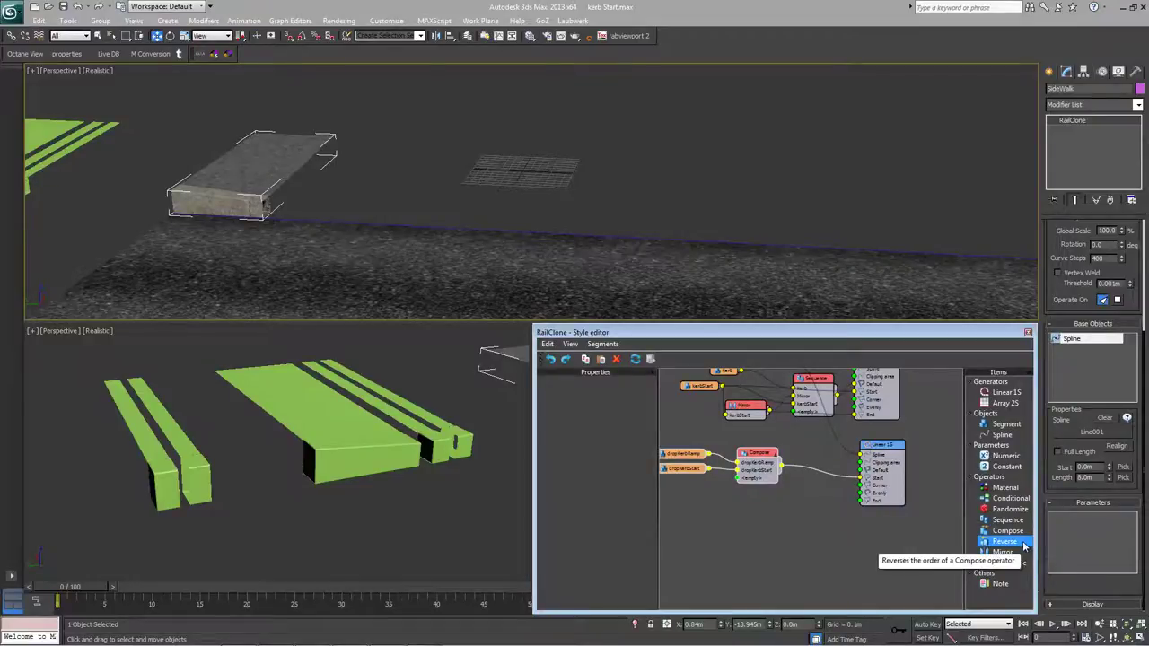
left_click_drag(1024, 546, 830, 527)
left_click(774, 463)
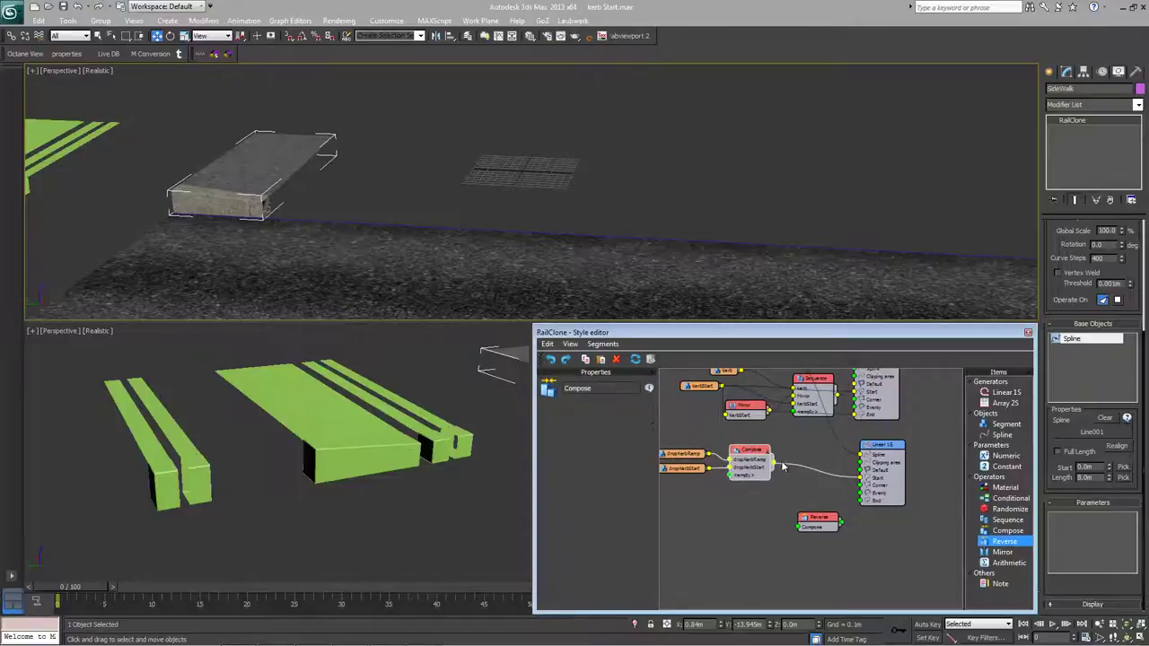
left_click_drag(777, 466, 862, 504)
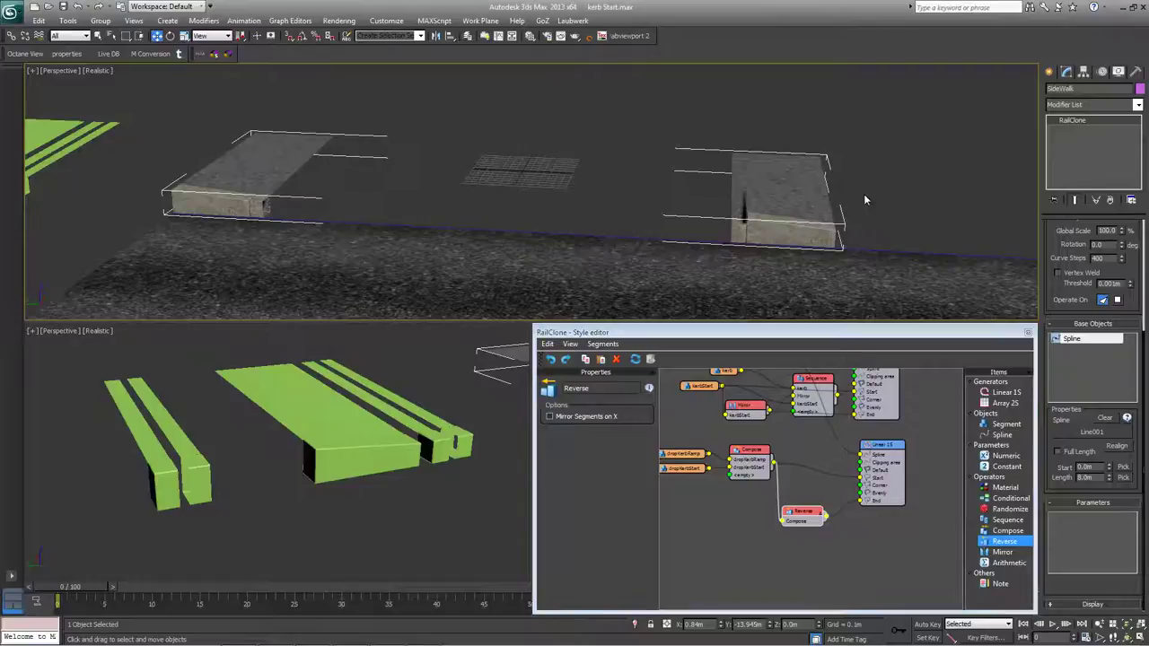
Hide the selection brackets and enable Mirror Segments on X for the Reverse operator.
key("j")
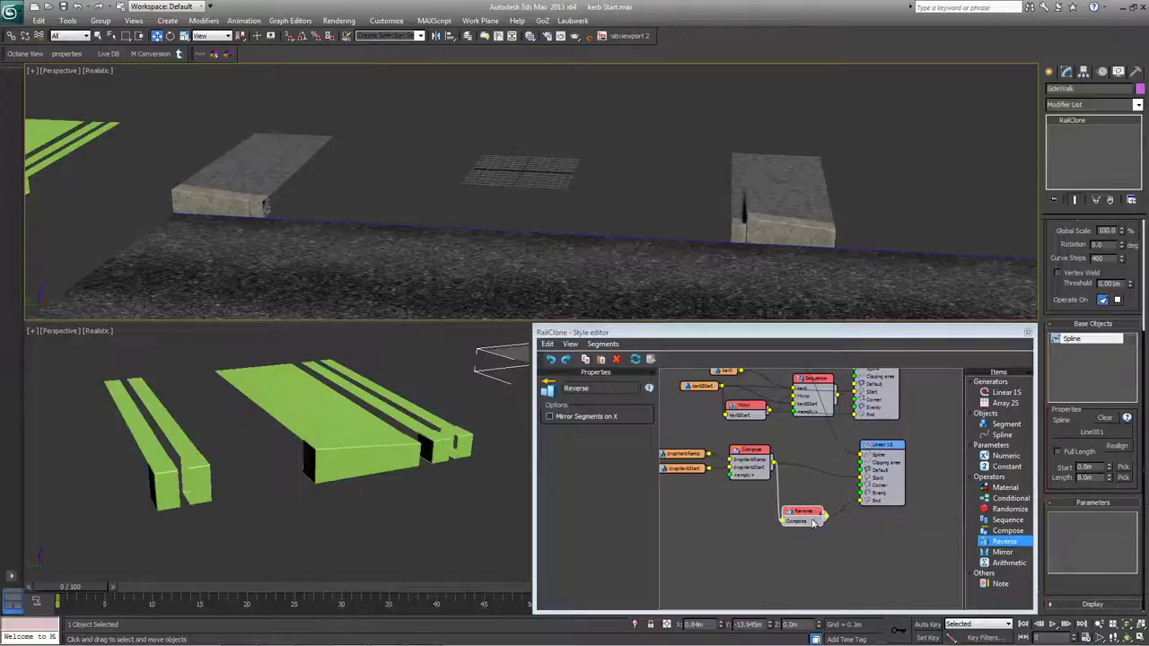
left_click_drag(806, 518, 812, 511)
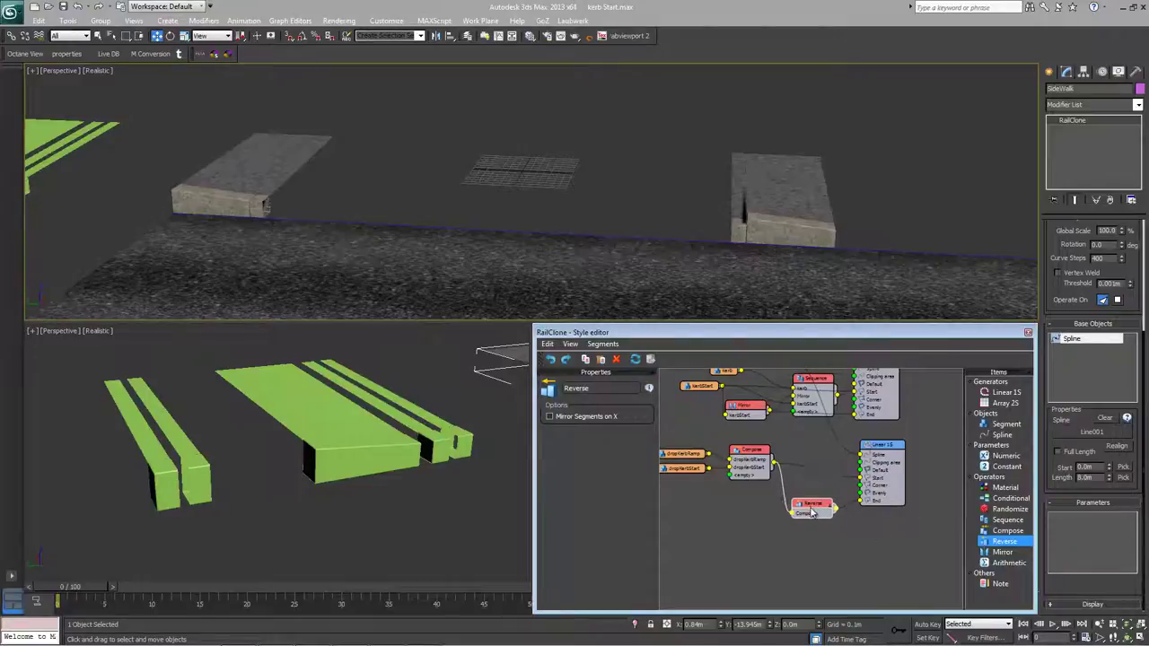
left_click(579, 418)
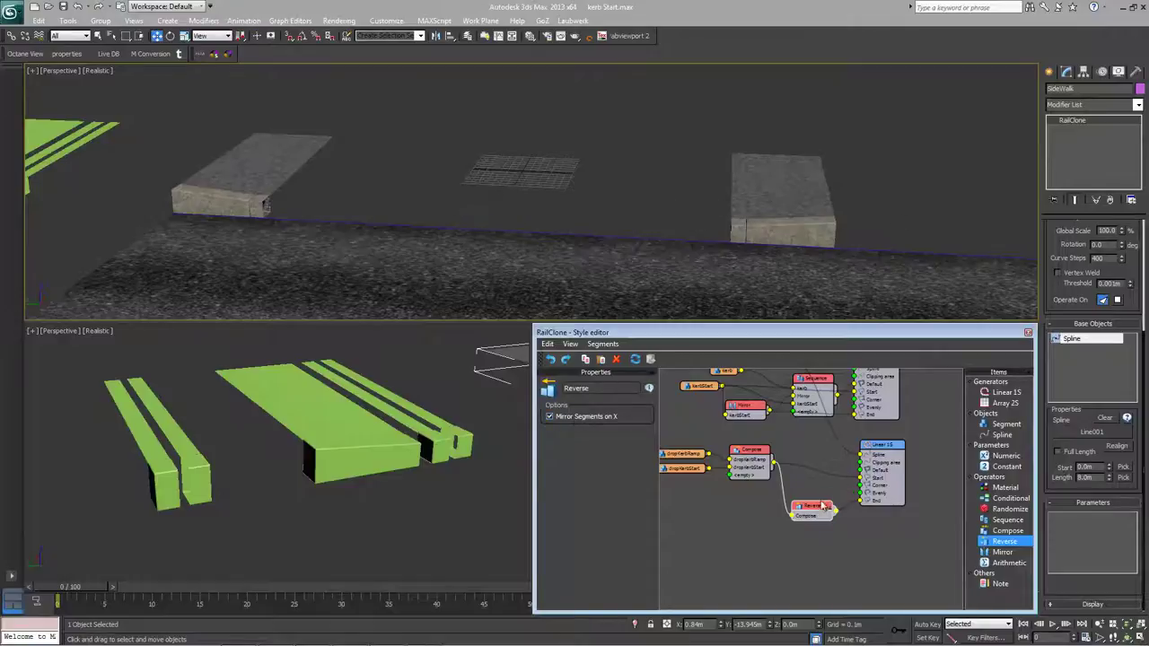
left_click_drag(810, 506, 813, 489)
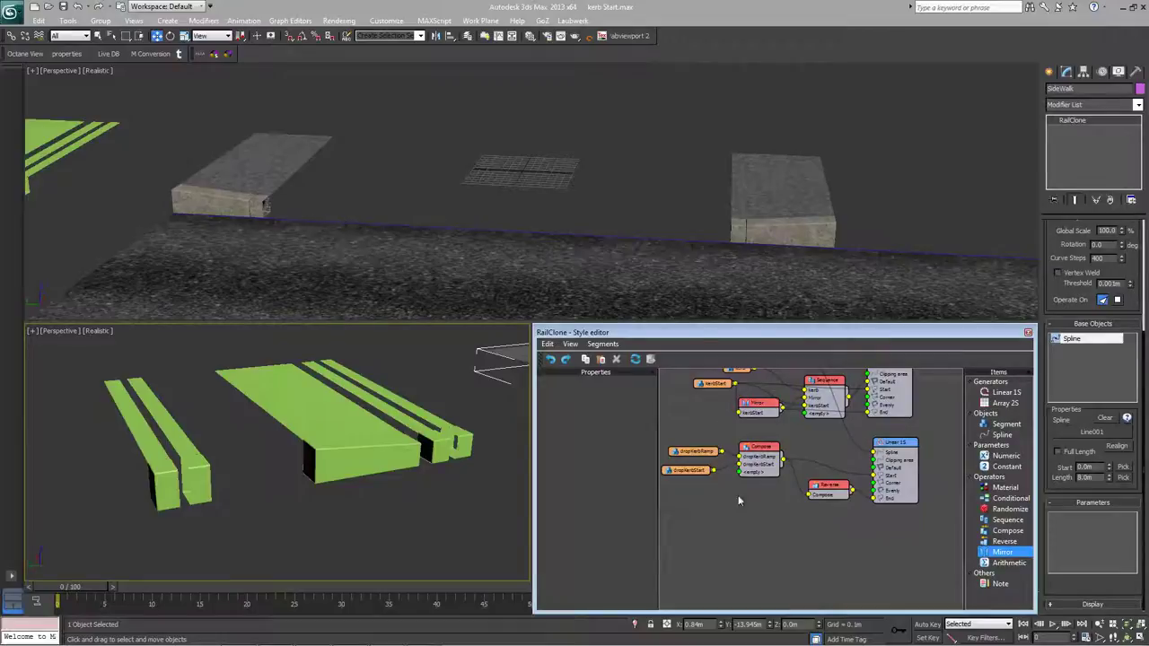
Add a second Sequence operator below the Reverse node and connect it to the second generator's Default input.
left_click(814, 383)
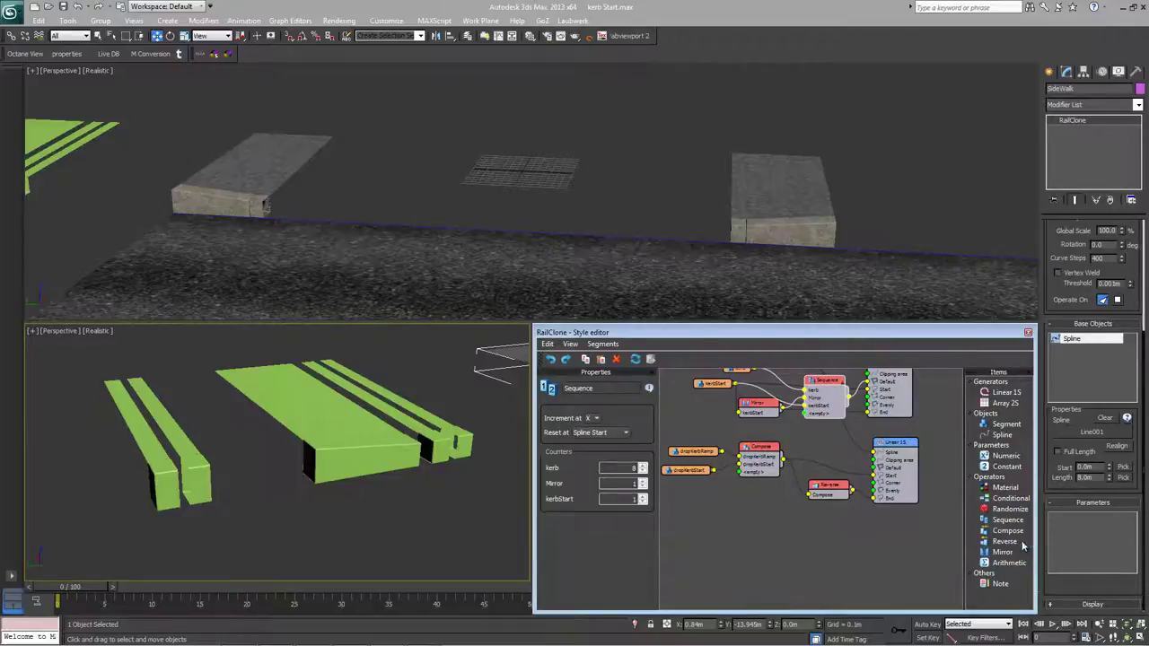
left_click_drag(1006, 520, 874, 469)
left_click_drag(780, 529, 787, 527)
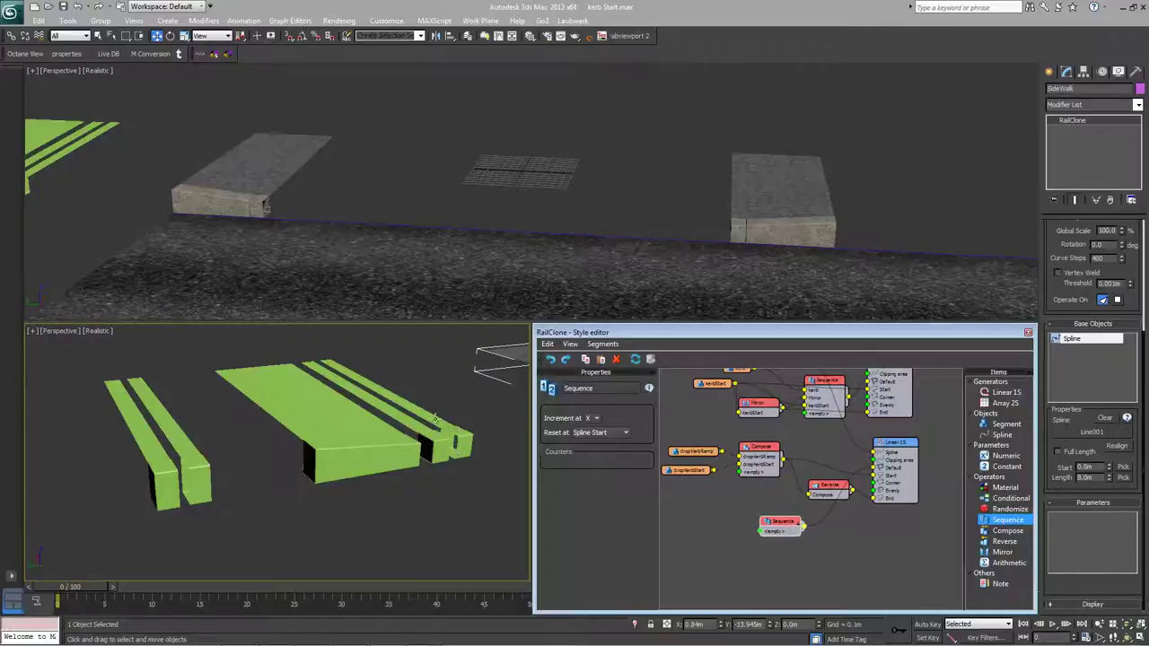
Paste another kerb segment, assign the dropKerb object to it, and connect it to the second Sequence operator's first input.
right_click(701, 508)
left_click(719, 519)
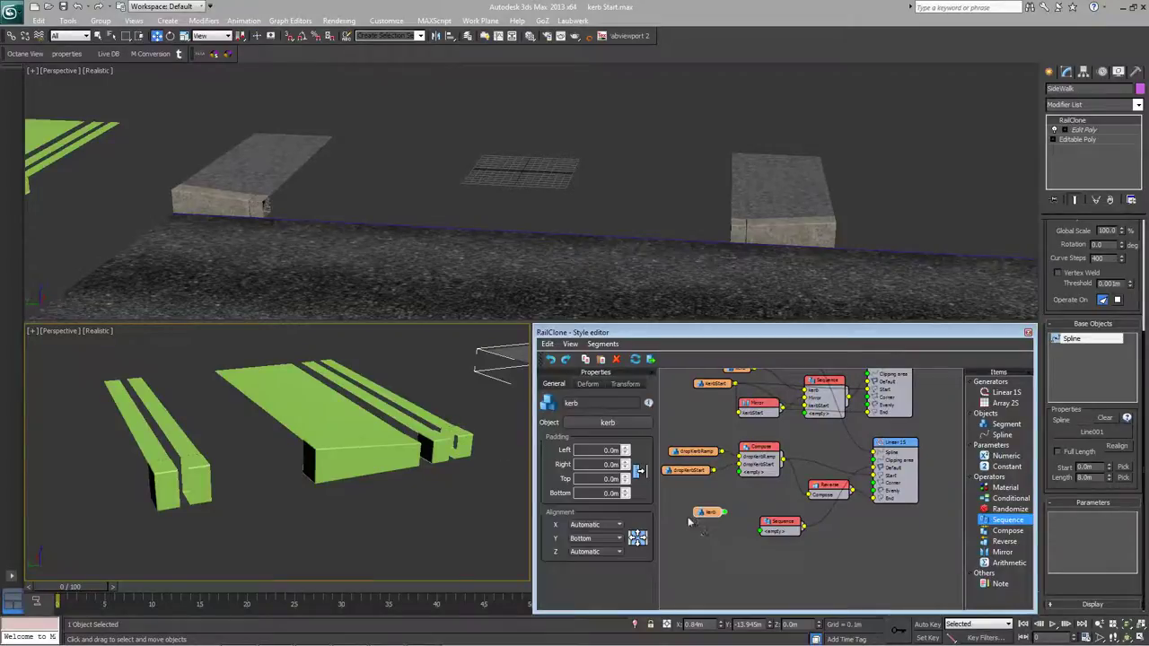
left_click(608, 422)
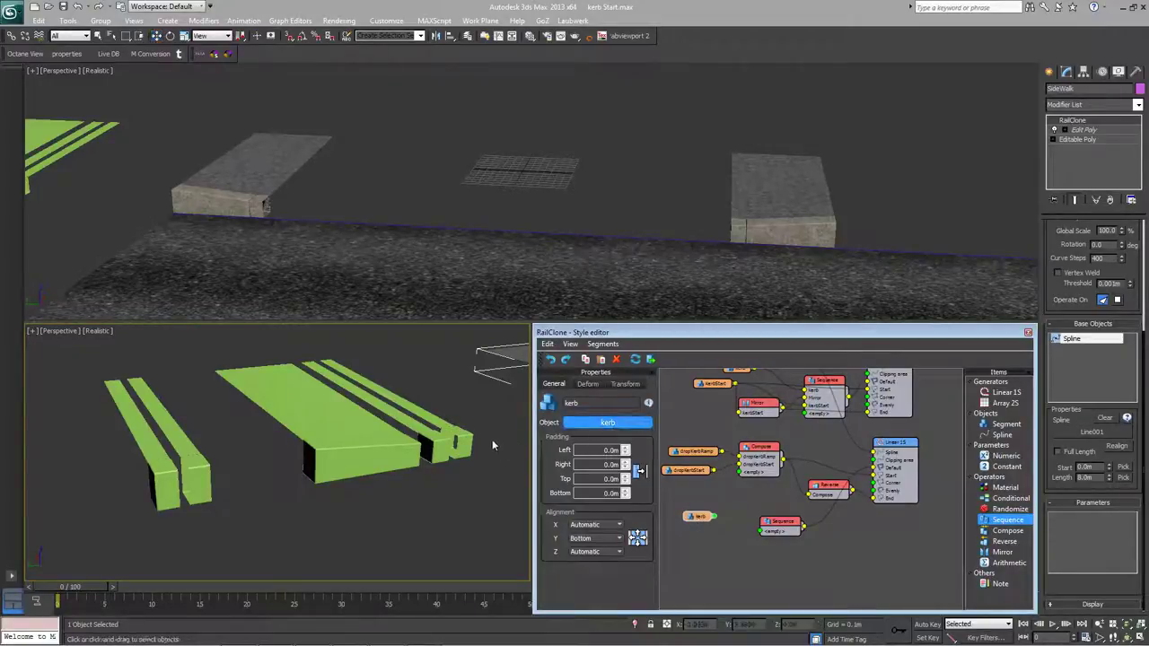
left_click(469, 438)
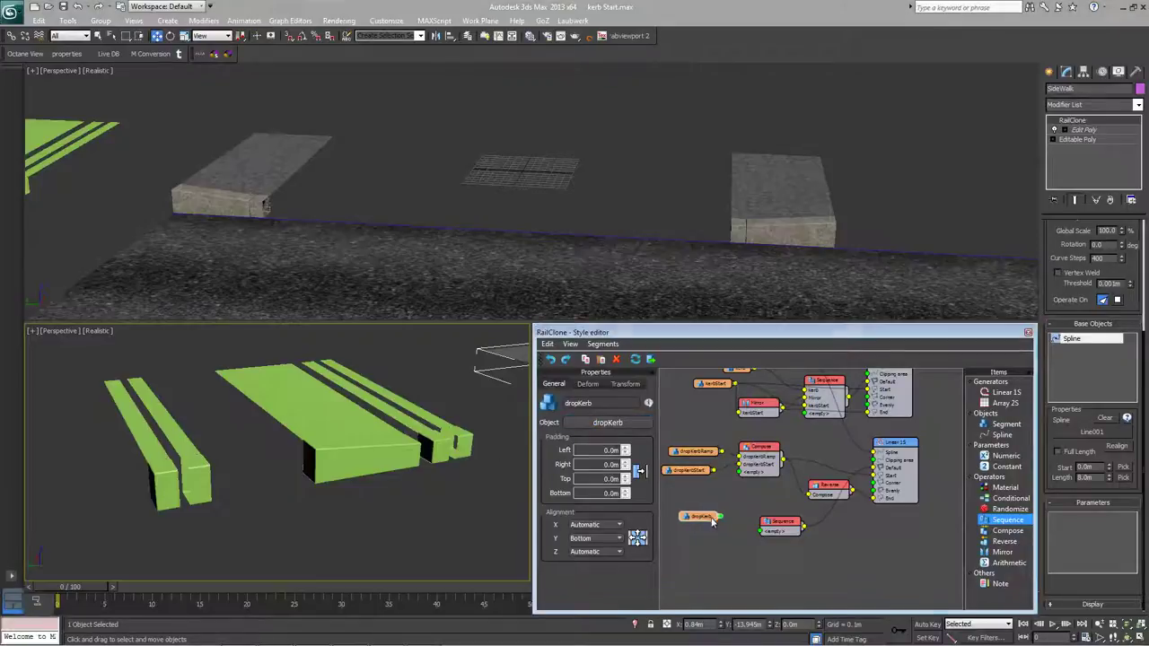
left_click_drag(708, 518, 710, 524)
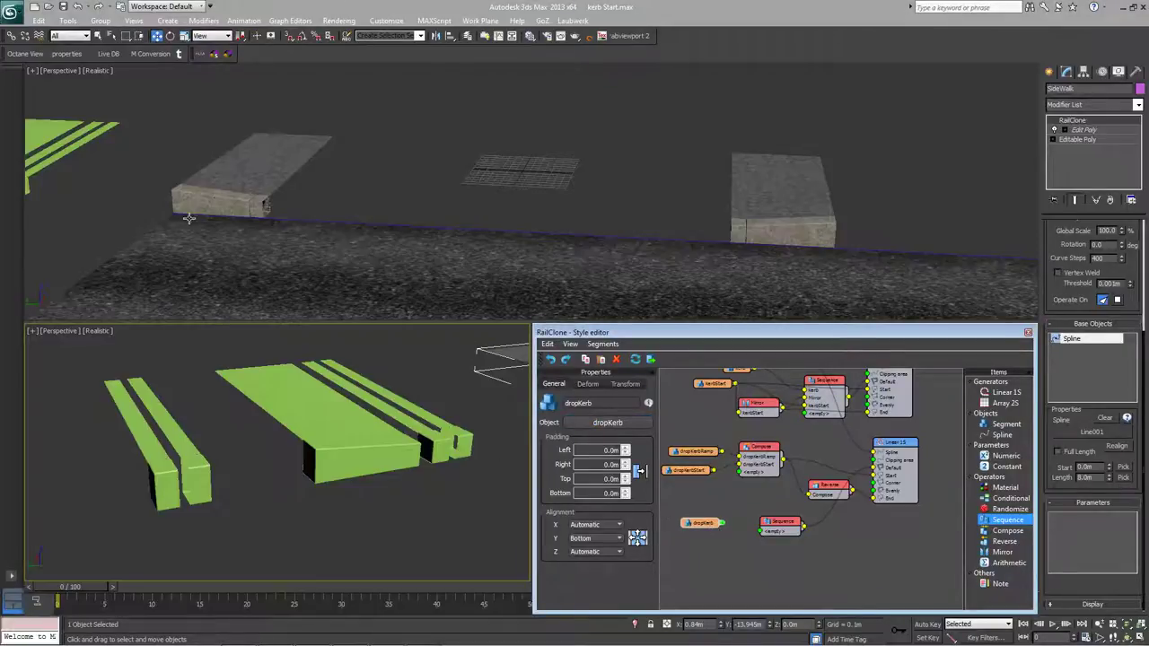
mouse_move(706, 522)
left_mouse_down()
mouse_move(763, 531)
mouse_move(699, 514)
left_mouse_up()
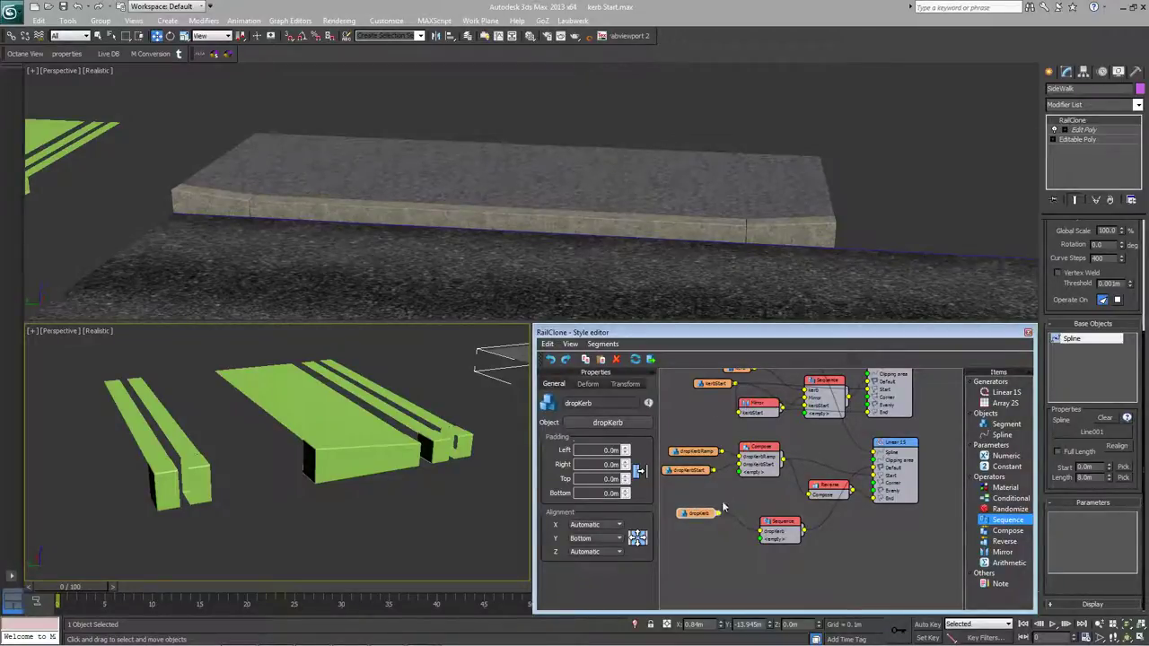
Mirror dropKerbStart with a new Mirror operator, and feed the mirrored and original segments into the second Sequence after dropKerb.
left_click(691, 471)
left_click(698, 514)
left_click_drag(1003, 553, 724, 554)
left_click_drag(716, 469, 761, 539)
left_click_drag(699, 514, 680, 513)
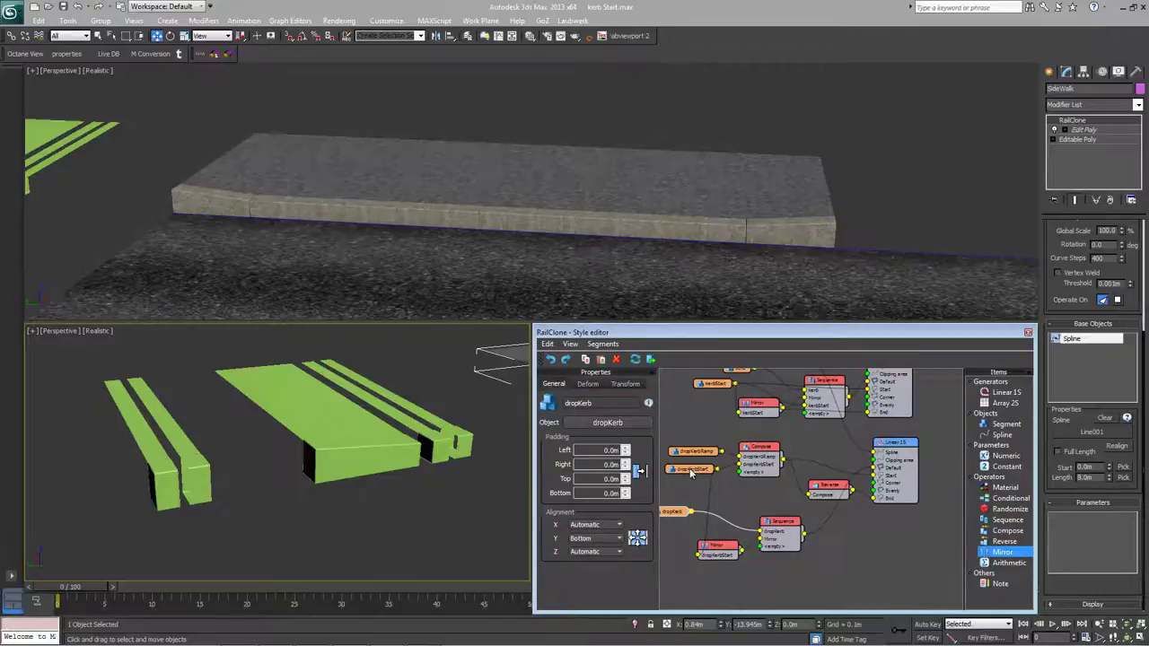
left_click_drag(691, 474, 684, 472)
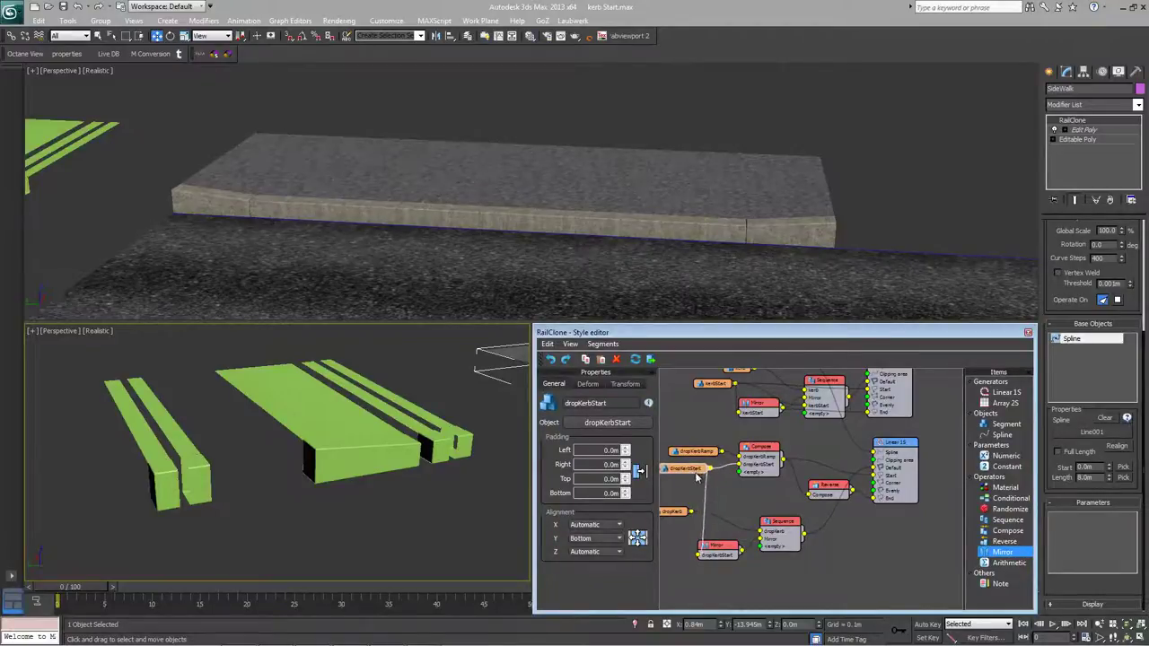
left_click_drag(711, 469, 762, 550)
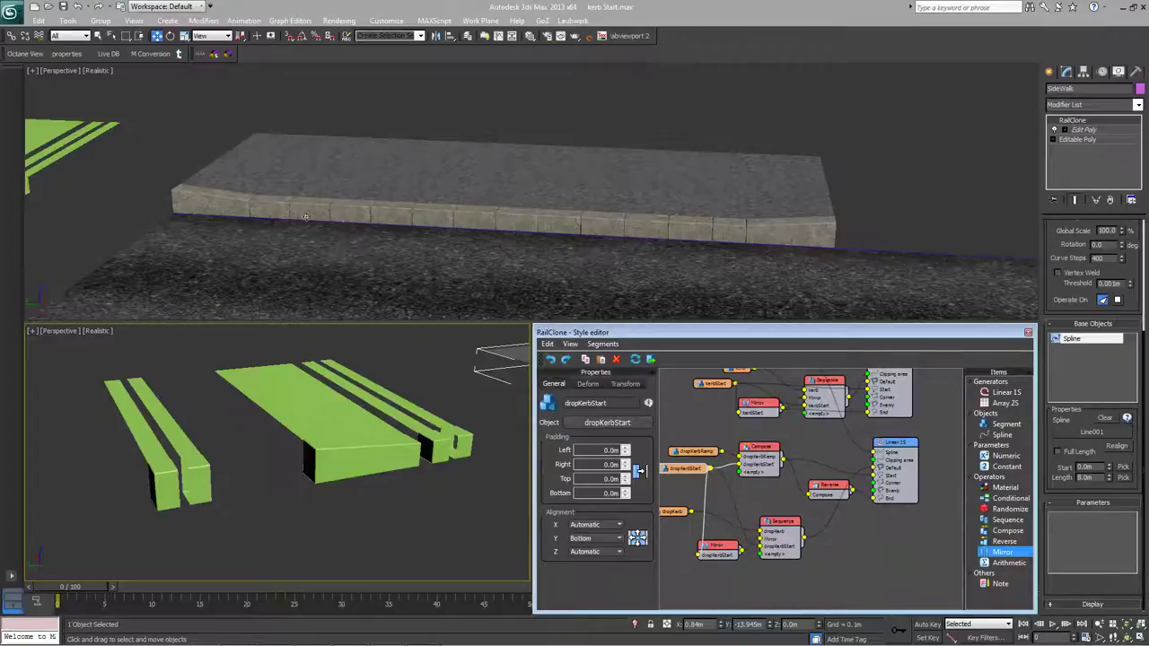
Increase the dropKerb counter in the second Sequence operator to space the kerb joints further apart.
left_click_drag(777, 525, 791, 524)
left_click(820, 382)
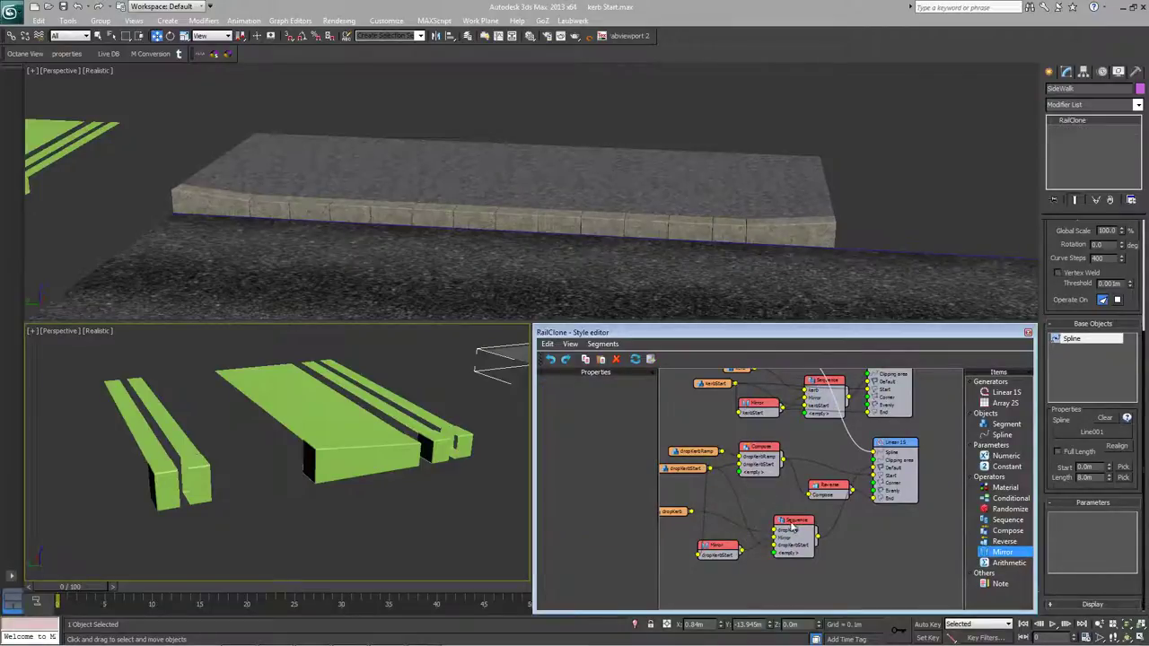
left_click_drag(792, 528, 804, 527)
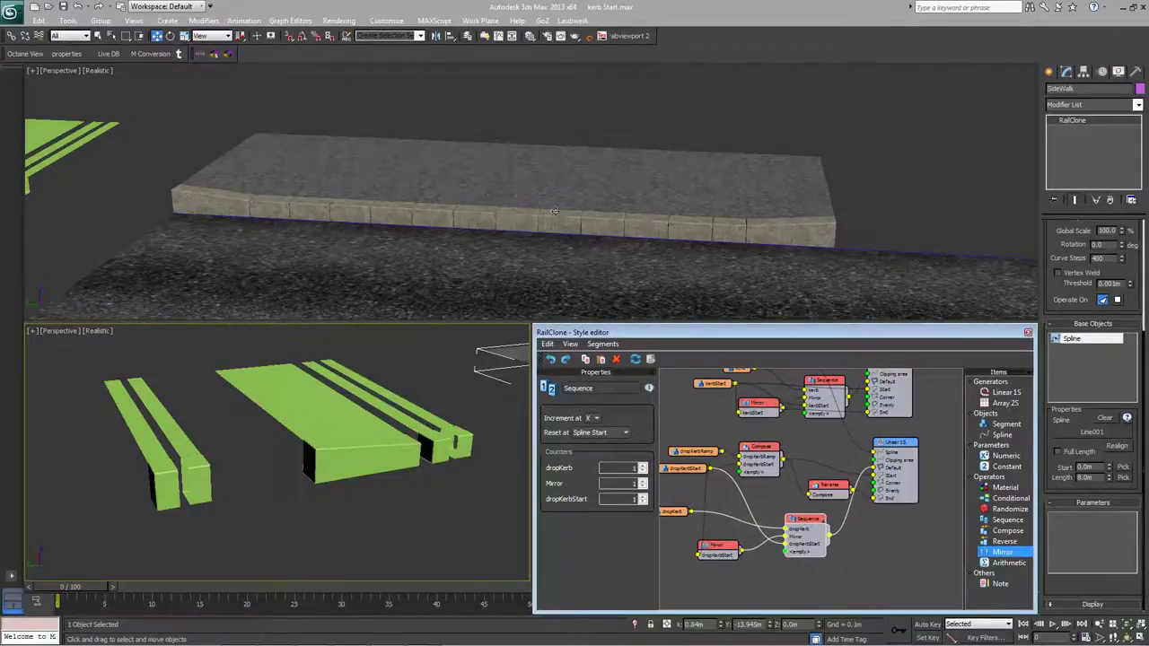
left_click_drag(801, 524, 797, 525)
left_click(642, 465)
left_click(642, 465)
left_click(641, 465)
left_click(642, 465)
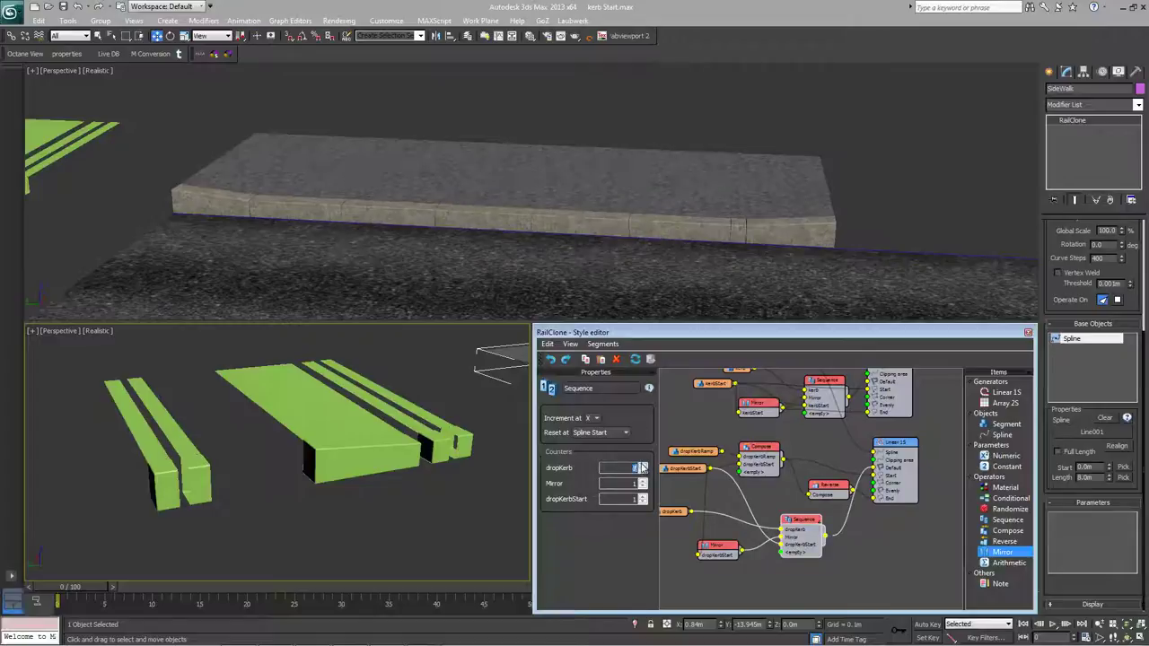
left_click(643, 466)
left_click(641, 471)
Reconnect the road-edge spline to the first Linear 1S generator's Spline input.
left_click_drag(828, 444, 805, 478)
left_click(756, 393)
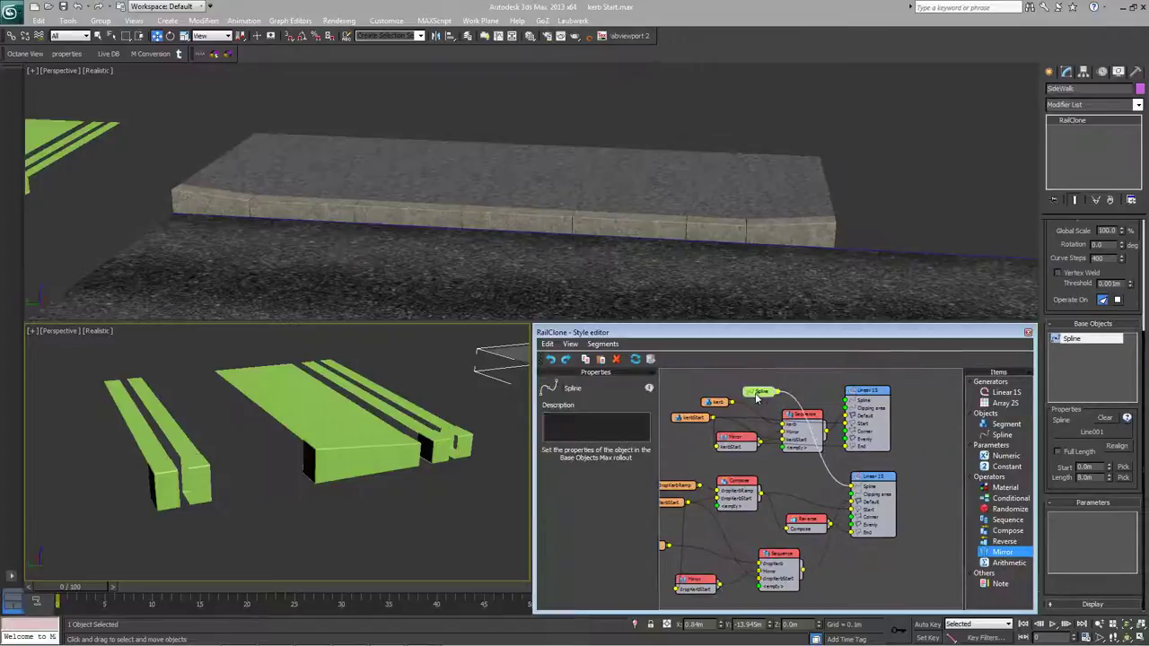
left_click_drag(875, 391, 884, 395)
left_click_drag(777, 393, 871, 392)
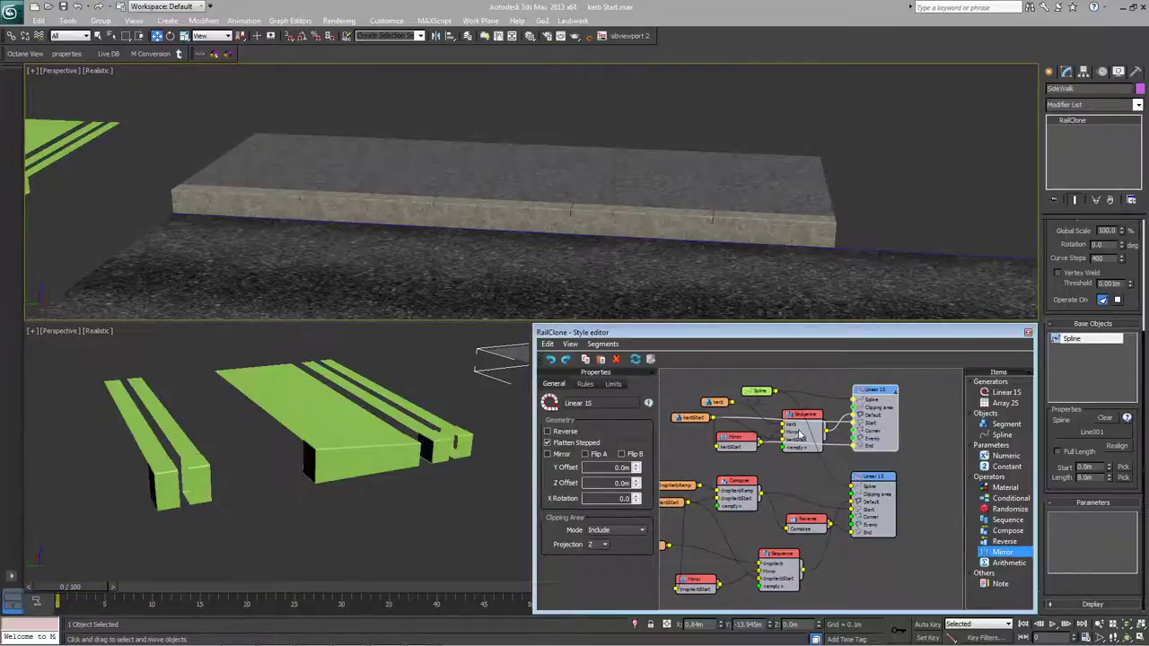
Examine the overlapping geometry of both generators in wireframe, and restore the shaded display.
left_click_drag(878, 482, 882, 480)
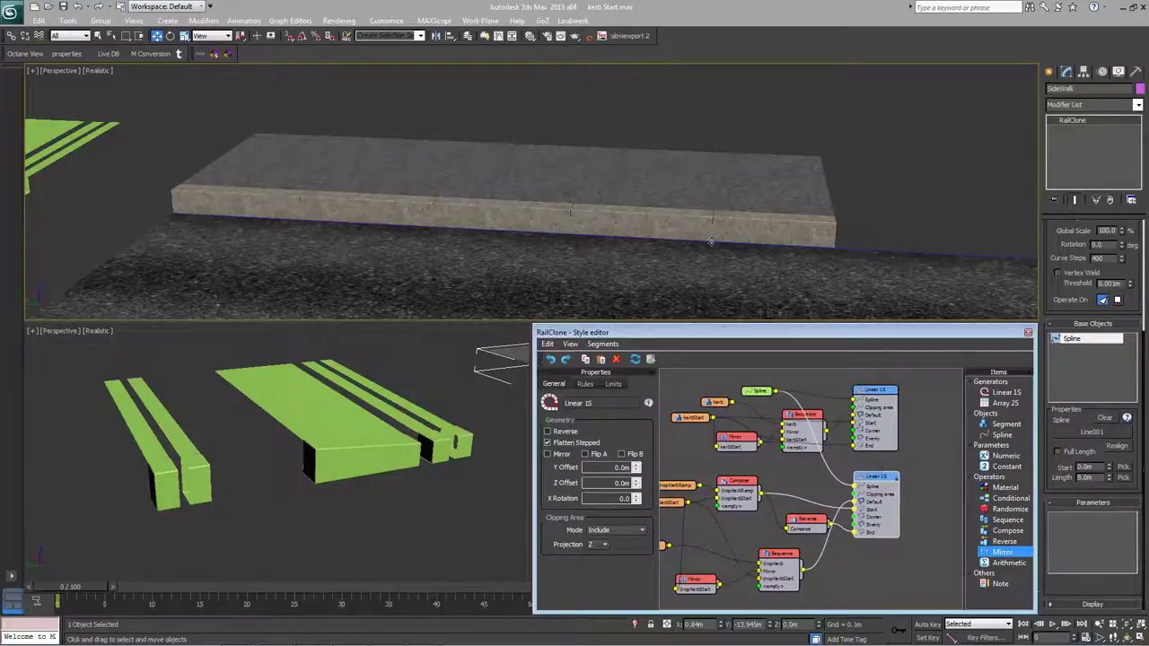
key("F3")
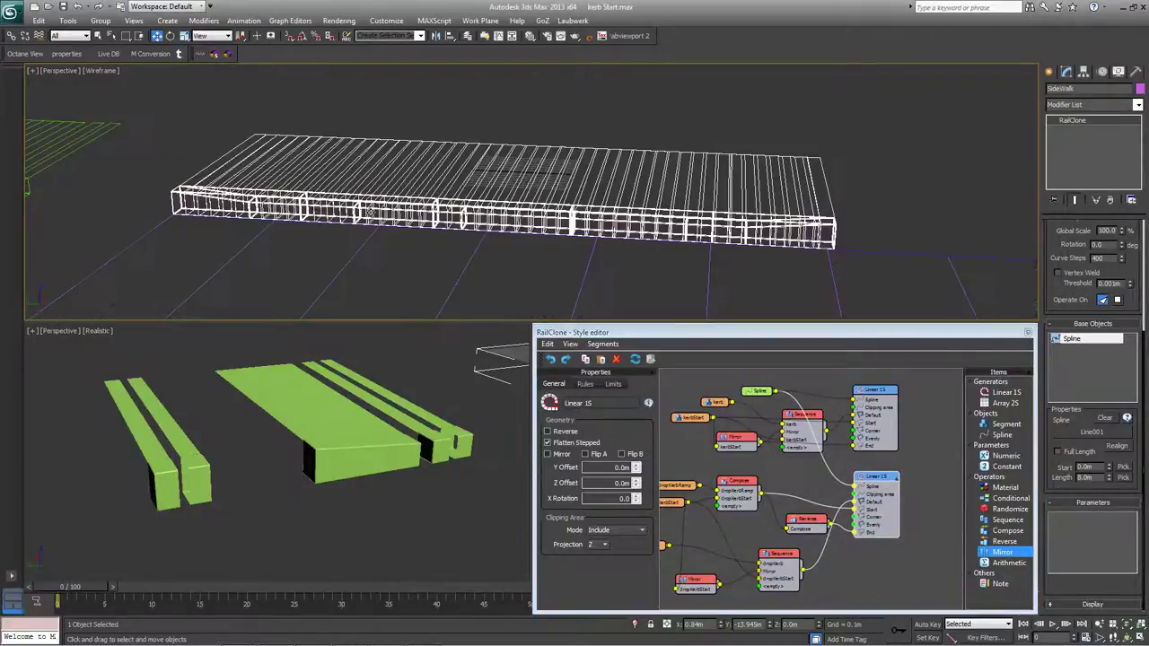
key("F3")
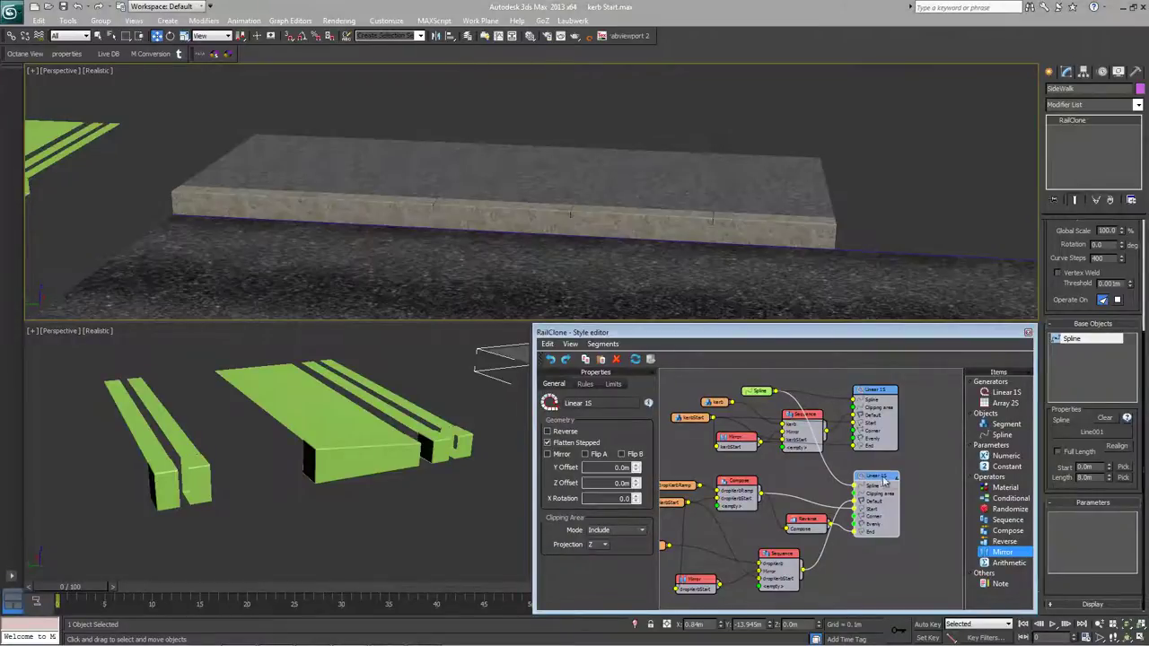
Enable the Material ID limit on the first Linear 1S generator with the condition Equal 1.
left_click_drag(886, 480, 878, 482)
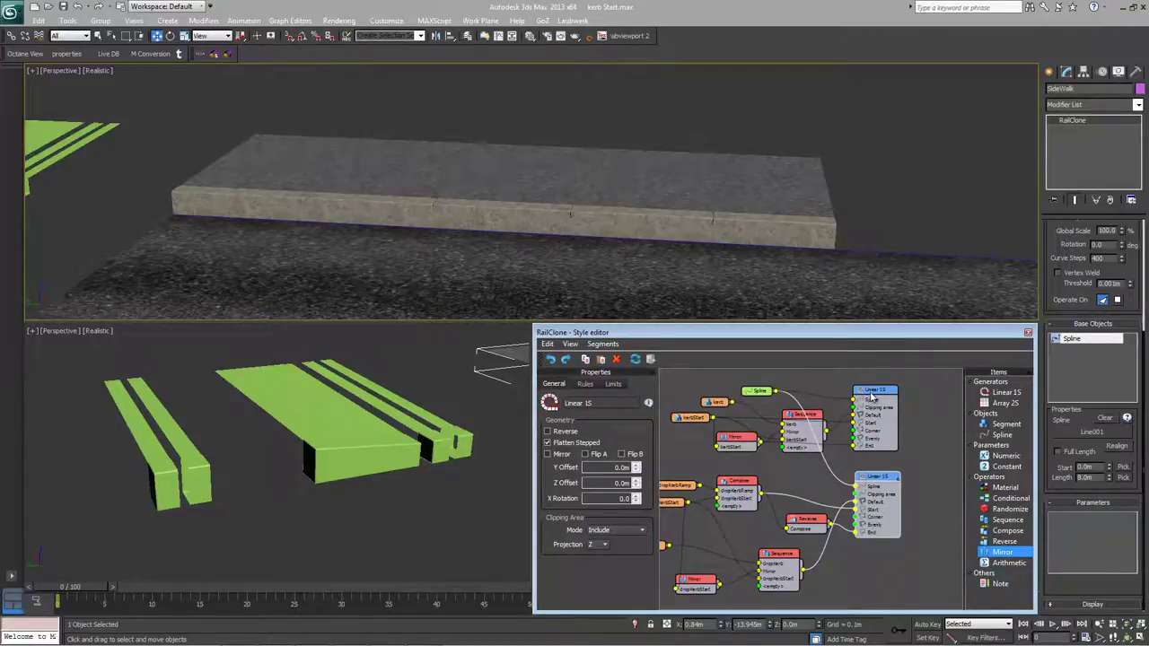
mouse_move(872, 392)
left_mouse_down()
mouse_move(888, 394)
mouse_move(872, 393)
left_mouse_up()
left_click(614, 384)
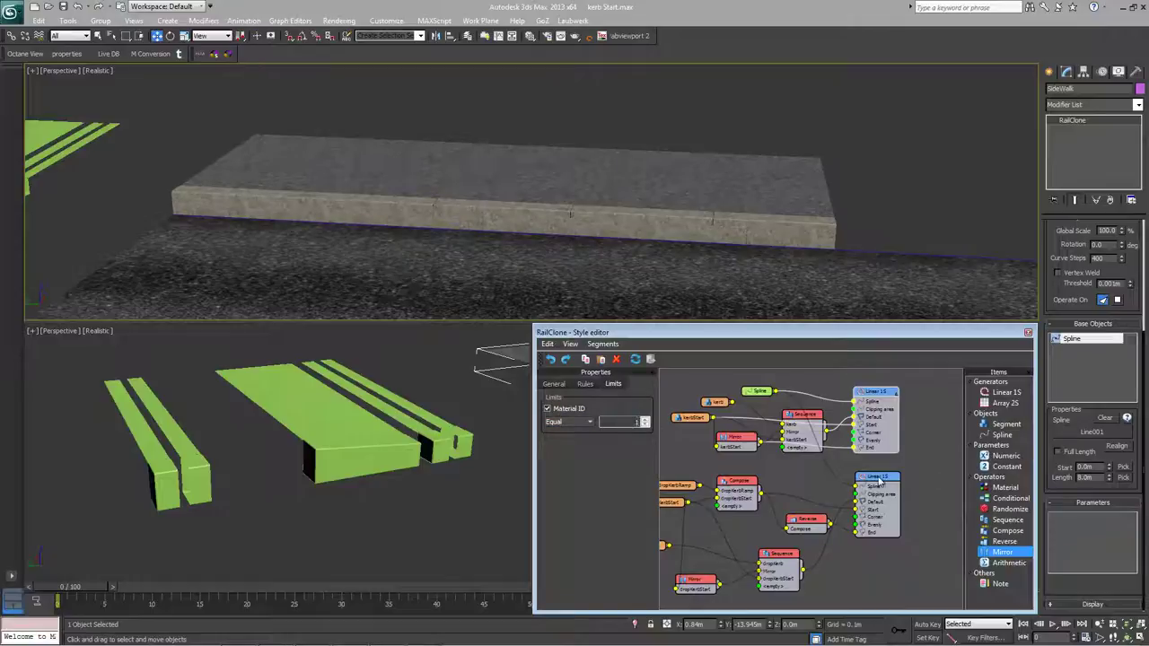
Enable the Material ID limit on the second Linear 1S generator with the condition Equal 2.
left_click(879, 480)
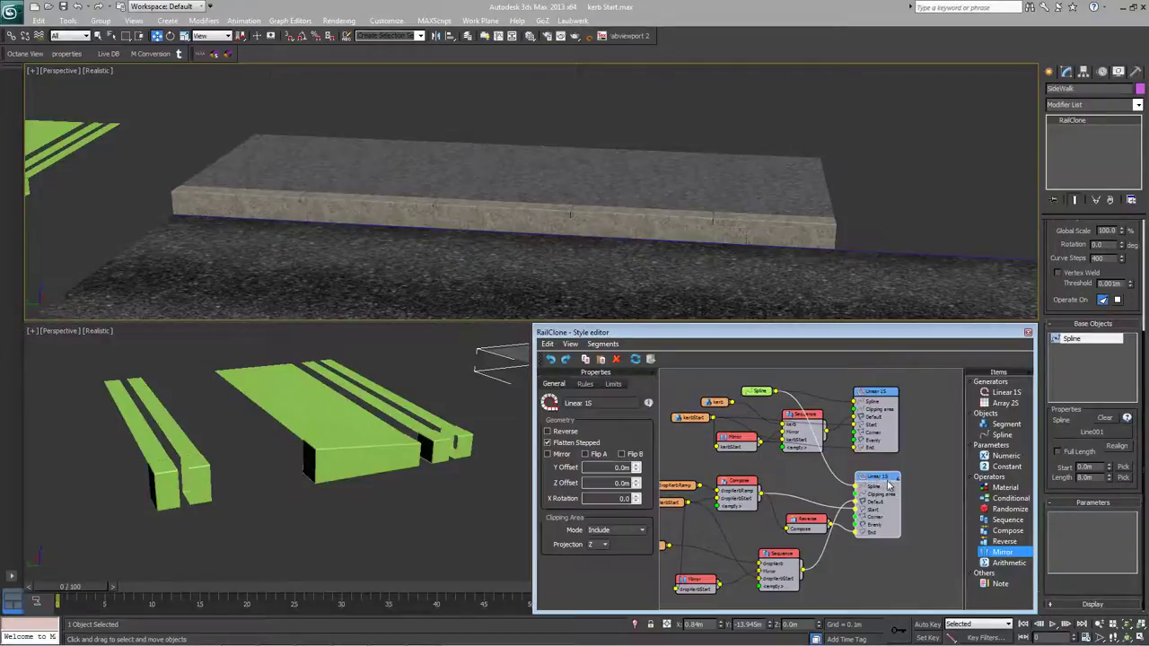
left_click(612, 385)
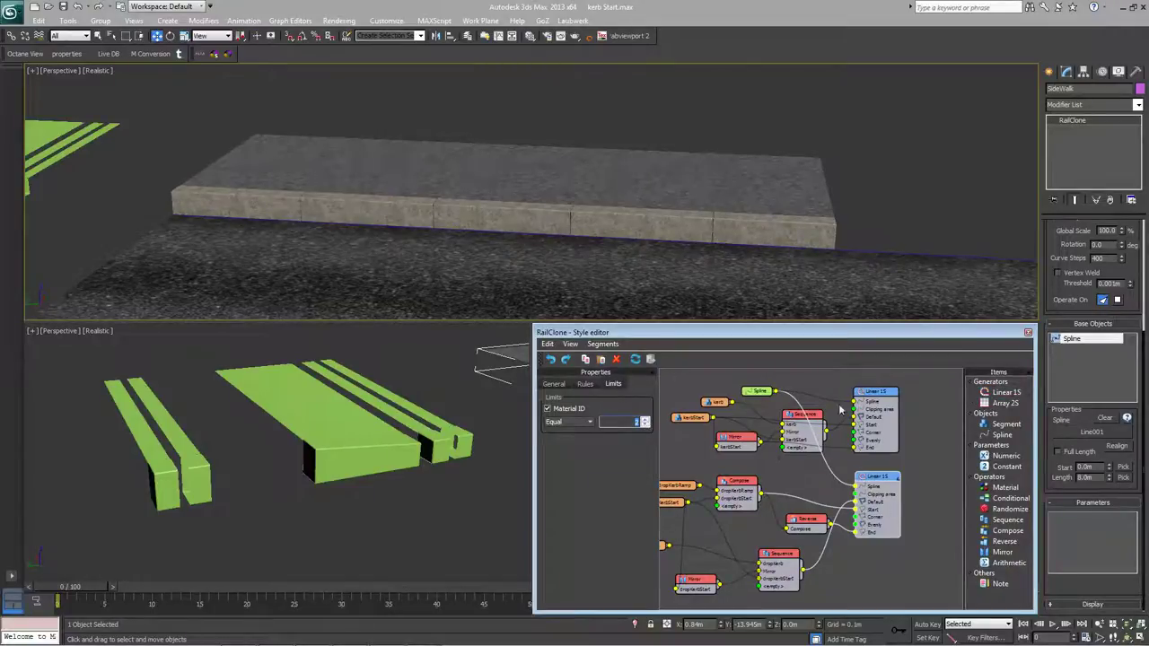
left_click(872, 395)
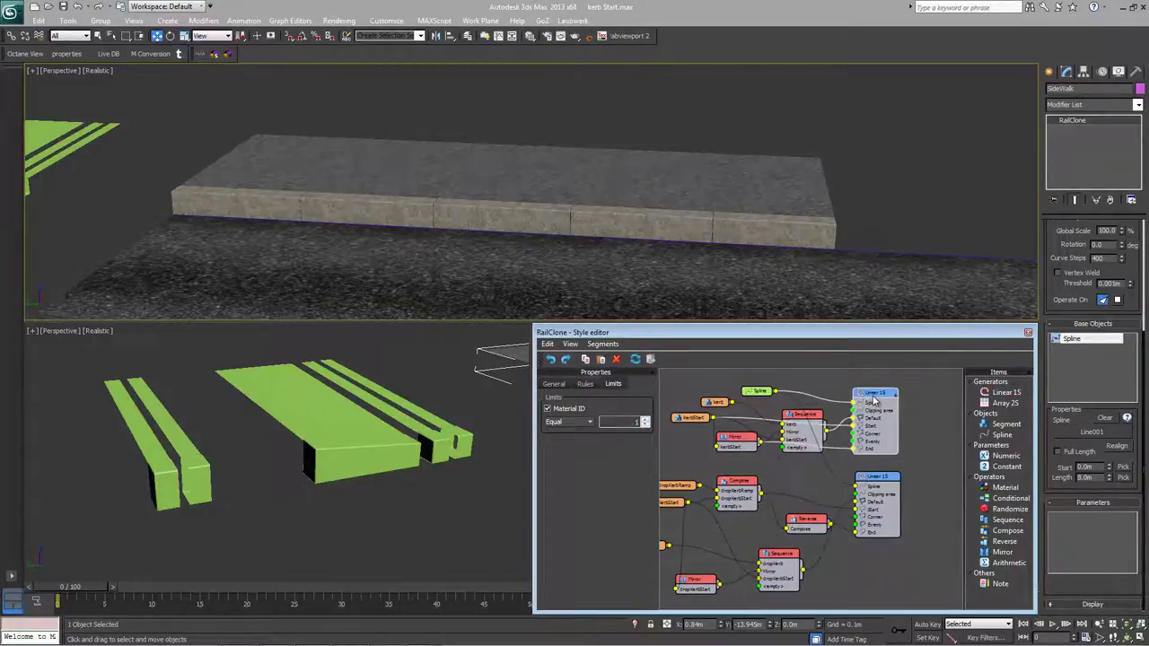
Close the style editor and inspect the middle segment of the road-edge spline at segment level.
left_click(1028, 335)
left_click(970, 258)
left_click(969, 258)
left_click(1078, 139)
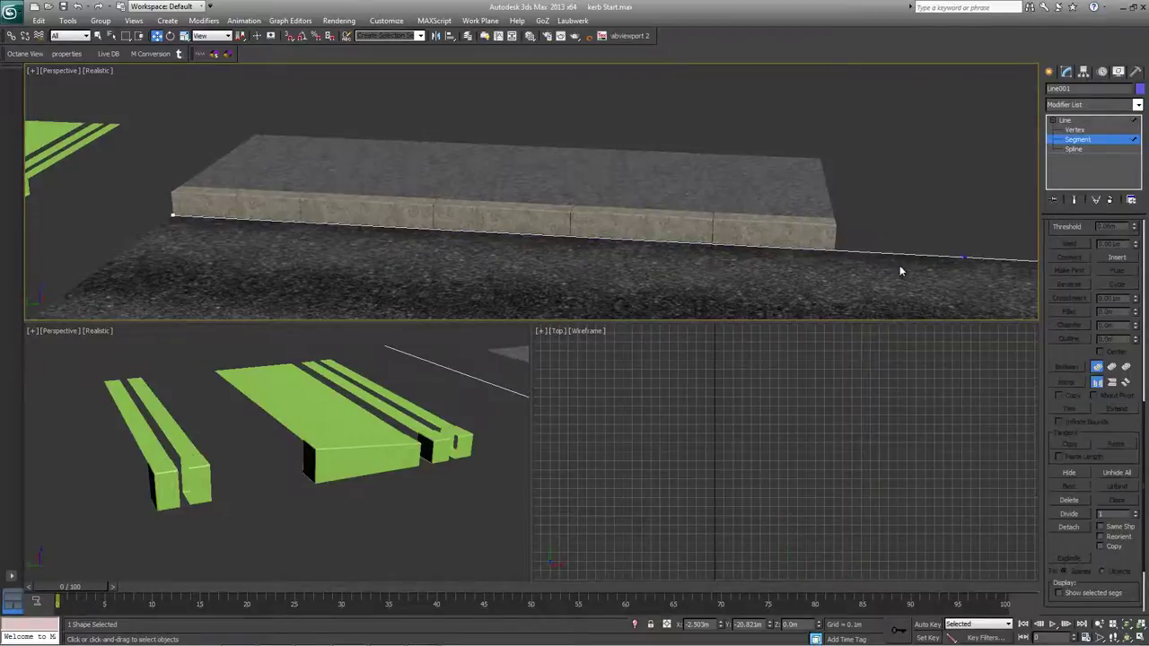
scroll(899, 265, "down", 3)
left_click_drag(896, 229, 895, 225)
middle_click_drag(941, 261, 821, 289)
scroll(803, 262, "down", 3)
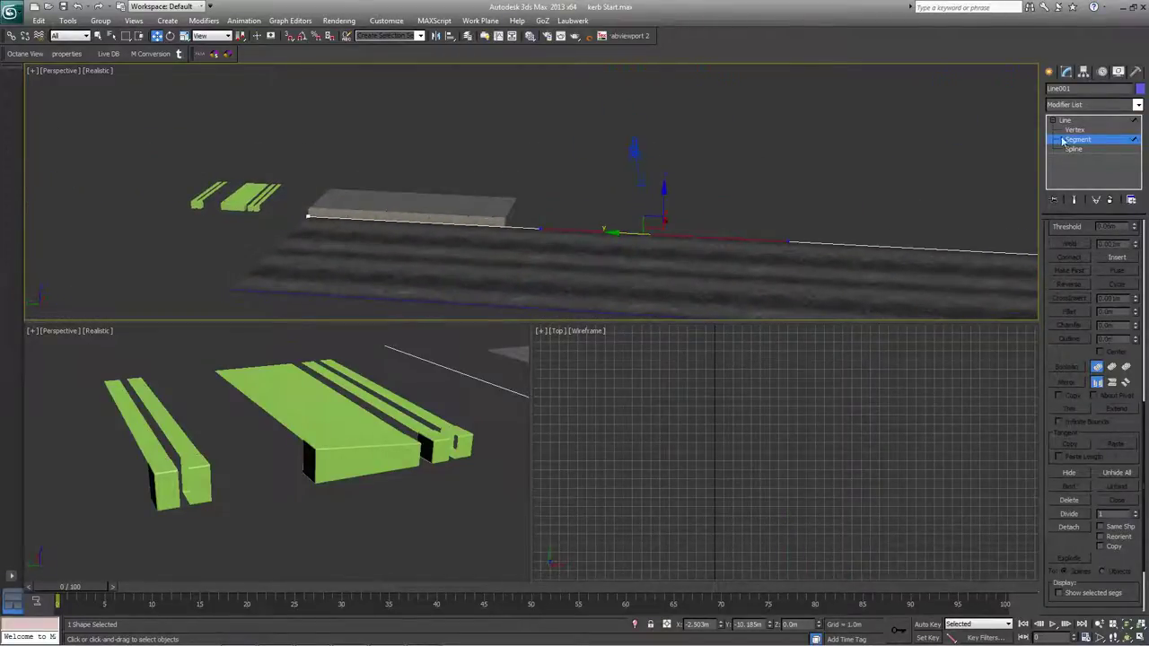
Make the SideWalk object use the full length of its base spline.
left_click(1072, 141)
left_click(782, 256)
left_click(1072, 338)
left_click(1068, 454)
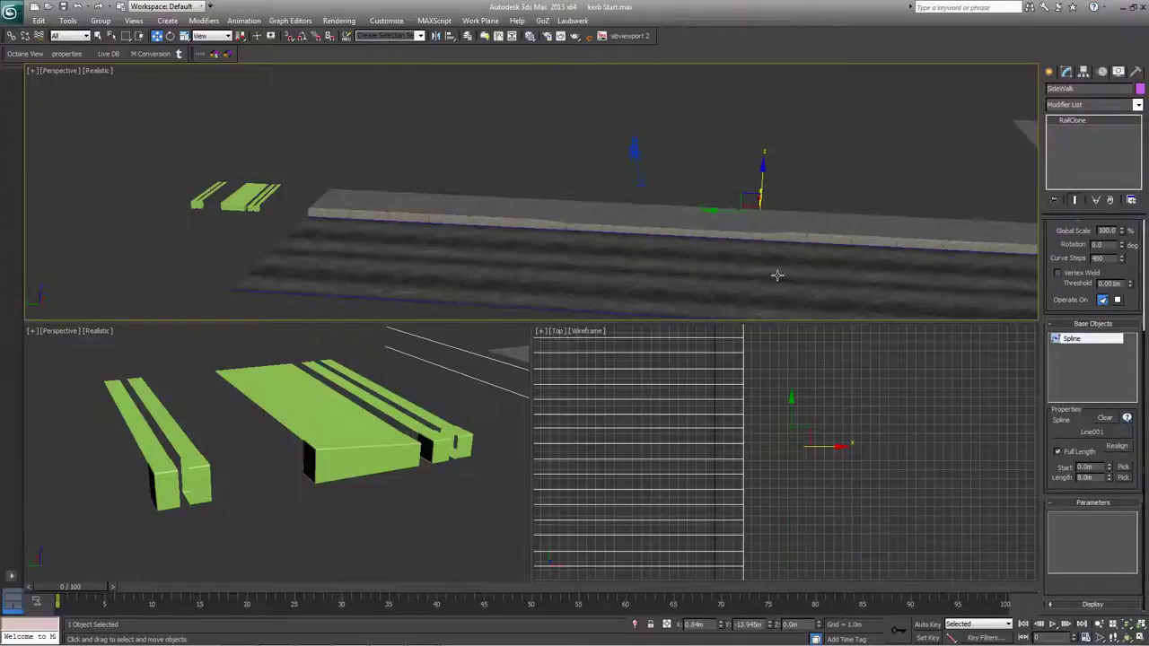
Move the far end vertex of the spline's dropped-kerb segment along the road edge to about Y -17.29 m.
left_click(869, 245)
left_click(1094, 140)
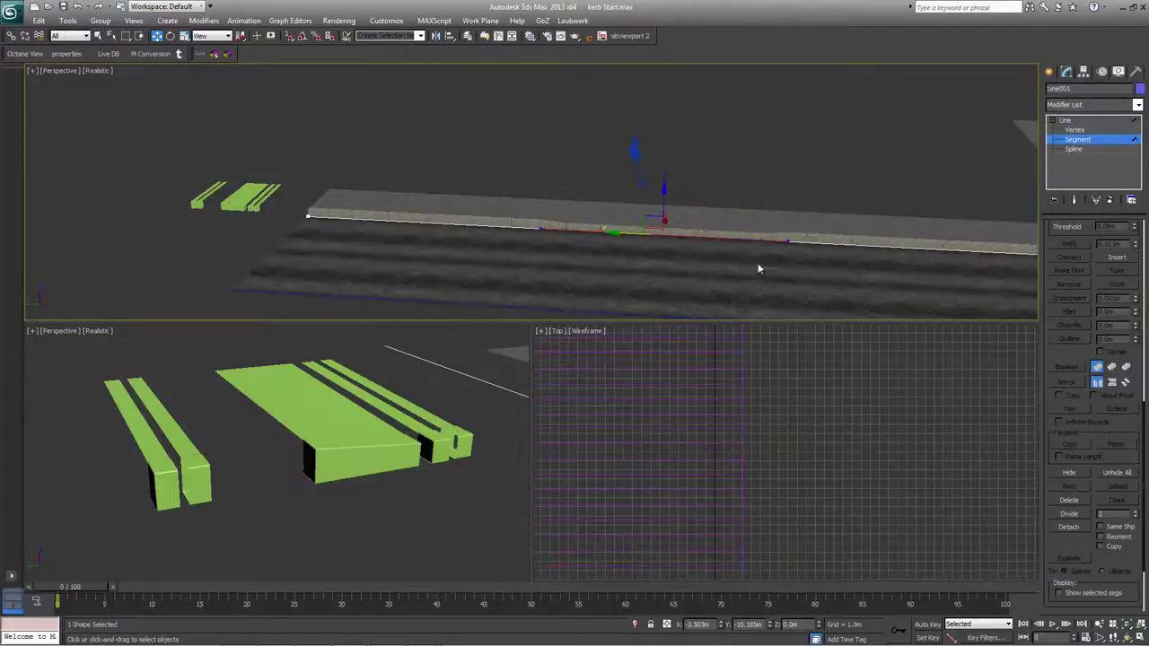
key("1")
left_click(786, 240)
left_click_drag(753, 241, 858, 274)
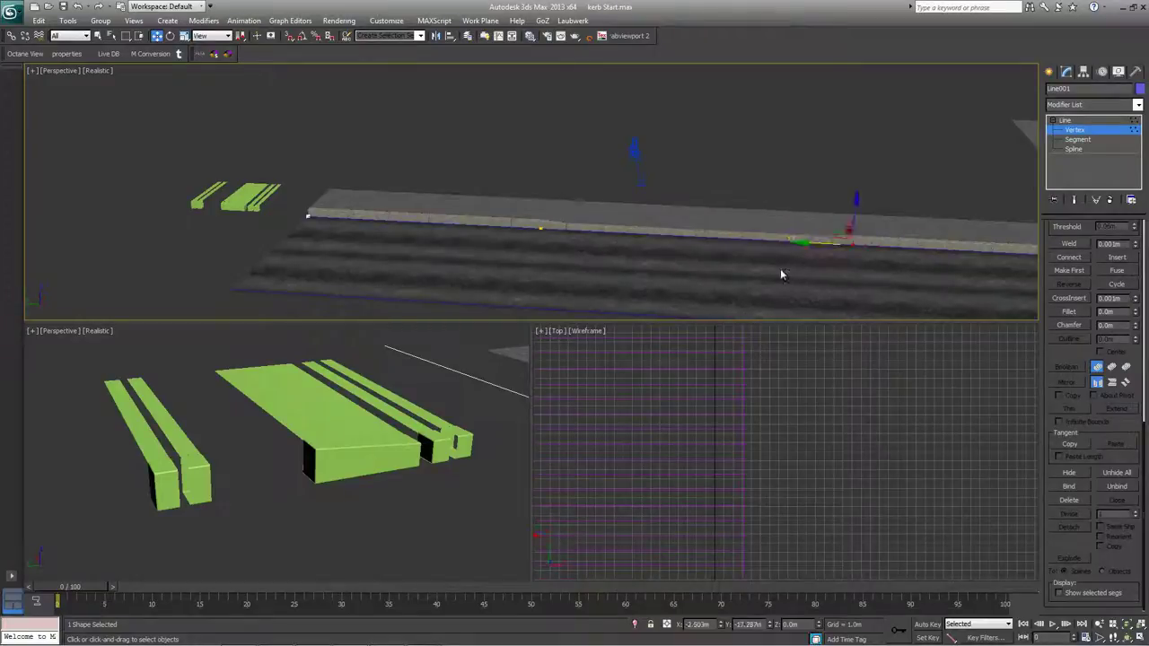
In the camera view, move the near end vertex of the dropped-kerb segment along the road edge to about Y -6.03 m.
scroll(779, 268, "up", 2)
key("c")
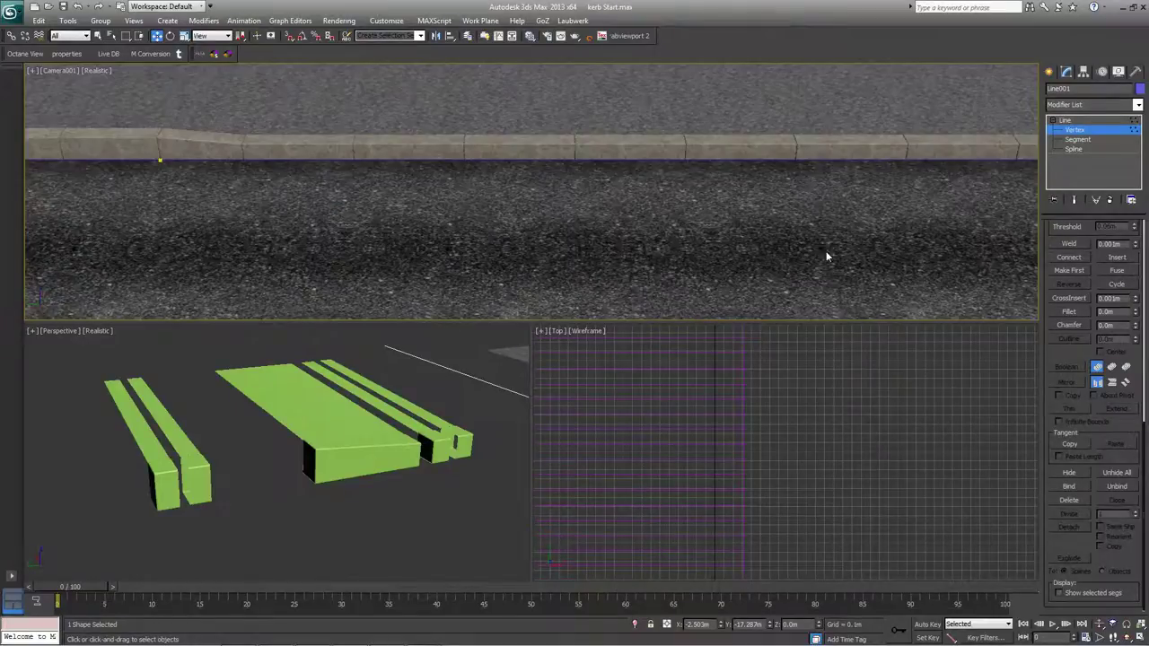
left_click(160, 160)
left_click_drag(126, 160, 170, 160)
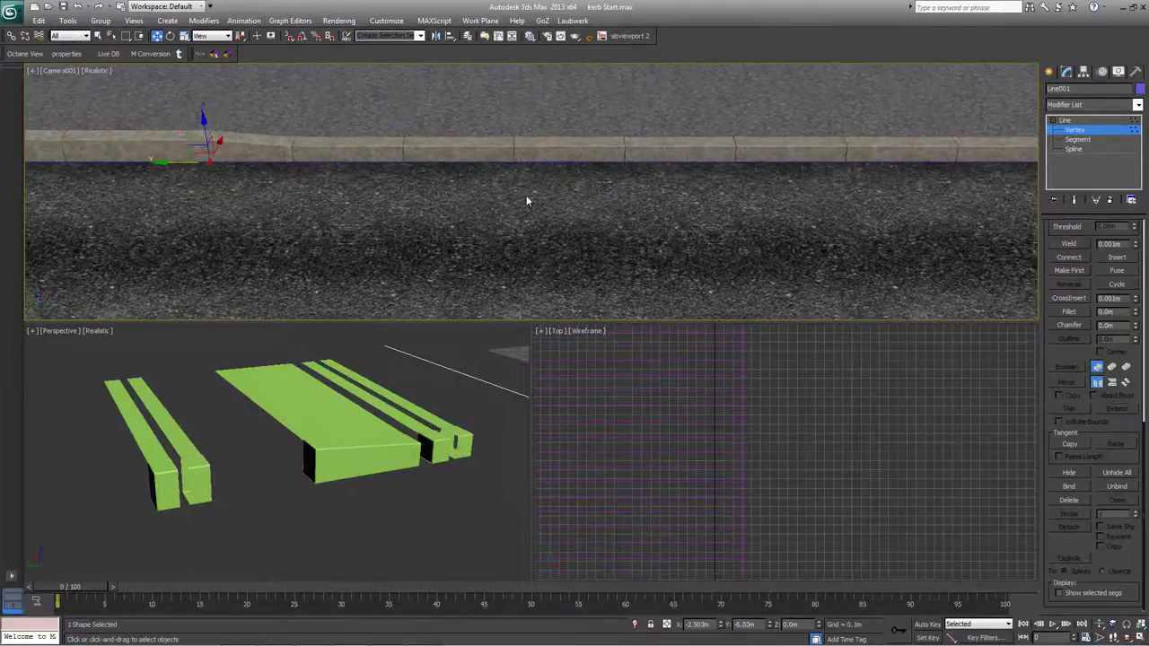
Set the material ID of the road-edge spline's rounded corner segment to 2.
key("p")
middle_click_drag(670, 222, 451, 167)
left_click(1079, 141)
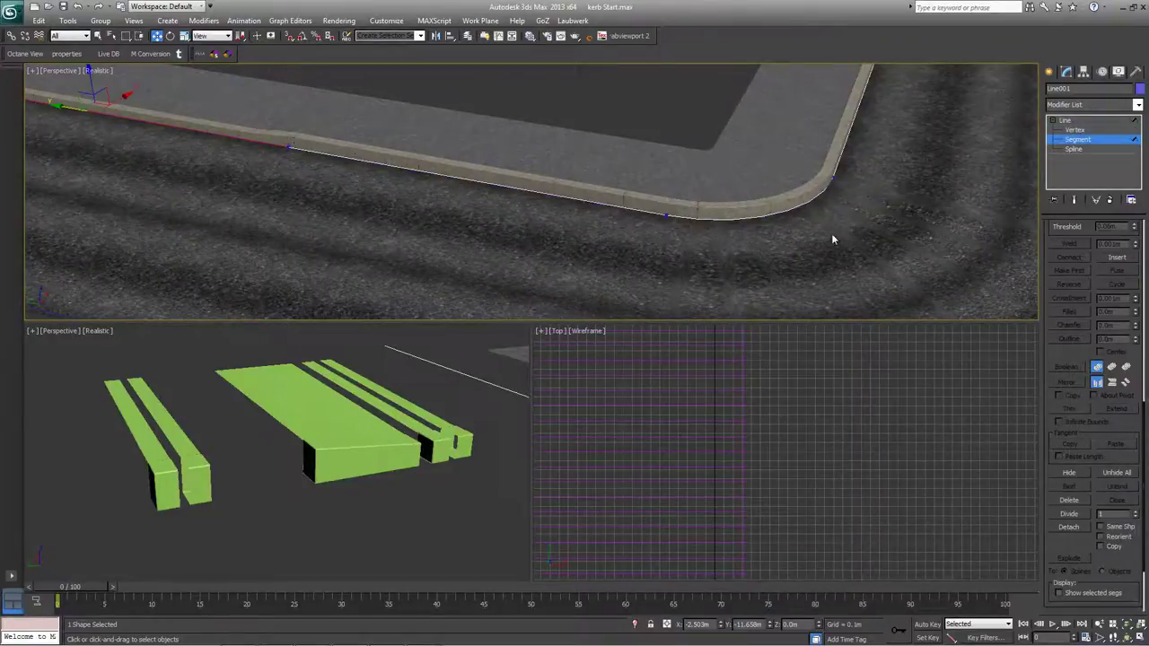
left_click(774, 212)
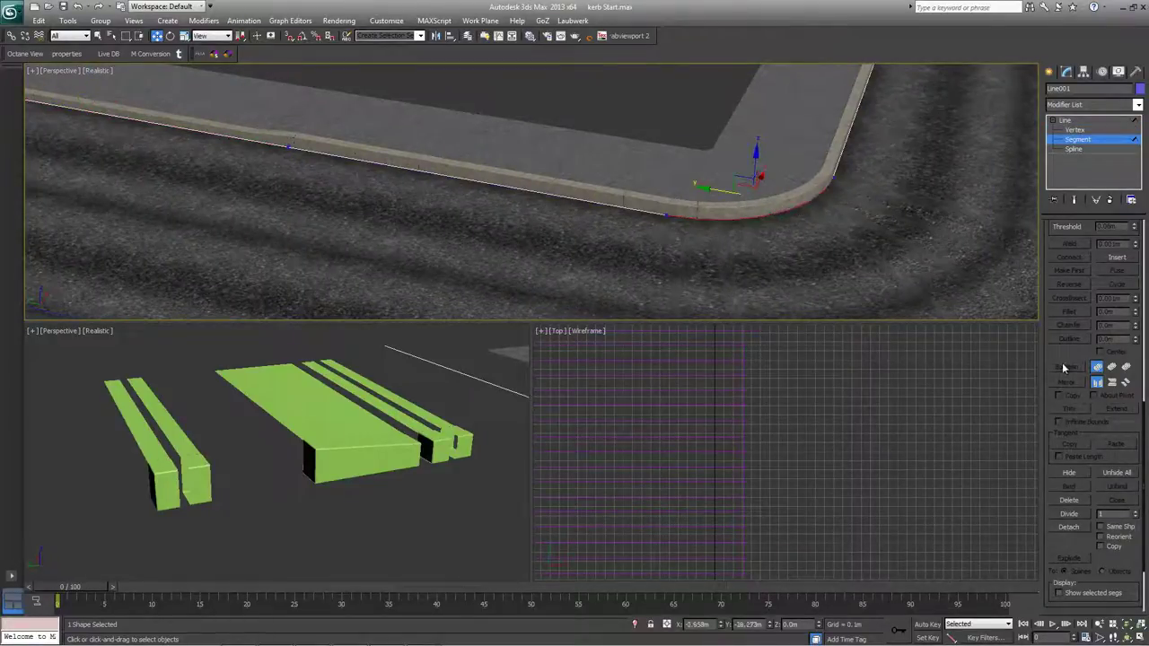
scroll(1069, 382, "down", 3)
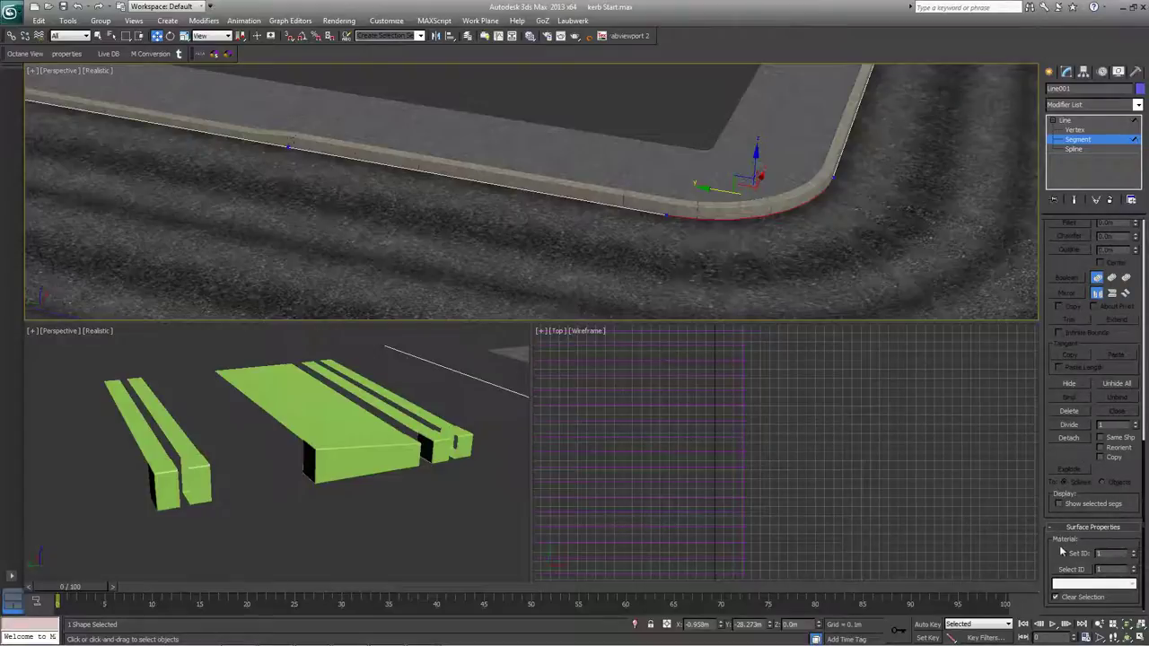
left_click(1135, 554)
Set the material ID of the road-edge spline's first straight segment to 2.
middle_click_drag(891, 225, 1001, 228, "alt")
middle_click_drag(1001, 228, 954, 245)
middle_click_drag(691, 214, 866, 131)
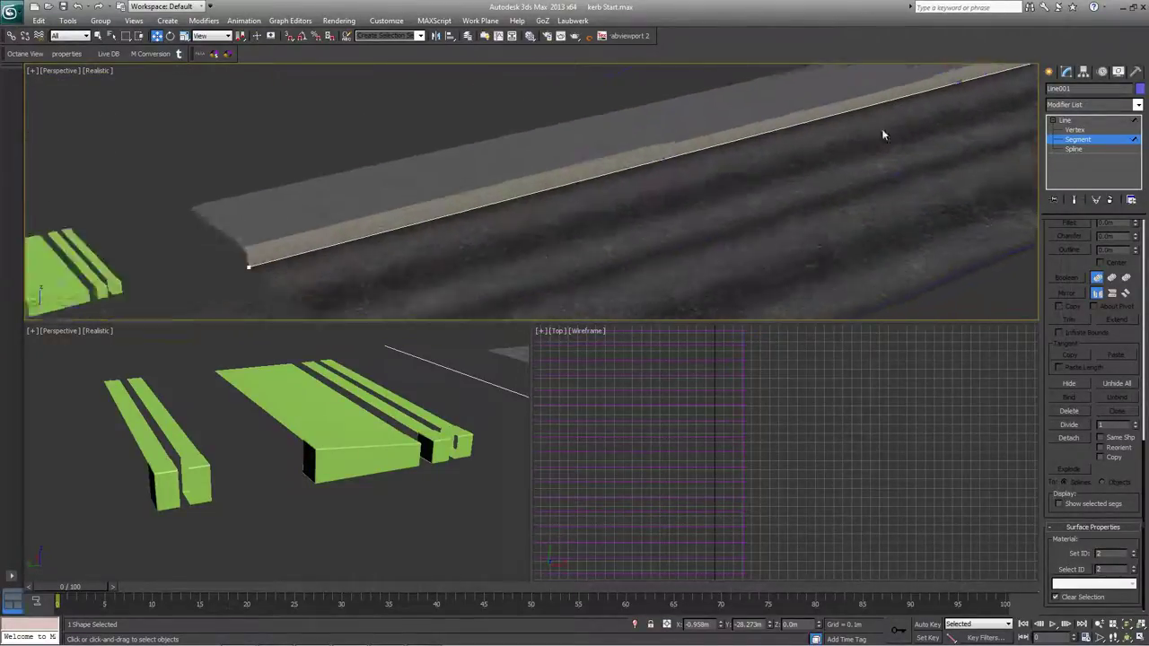
left_click(587, 176)
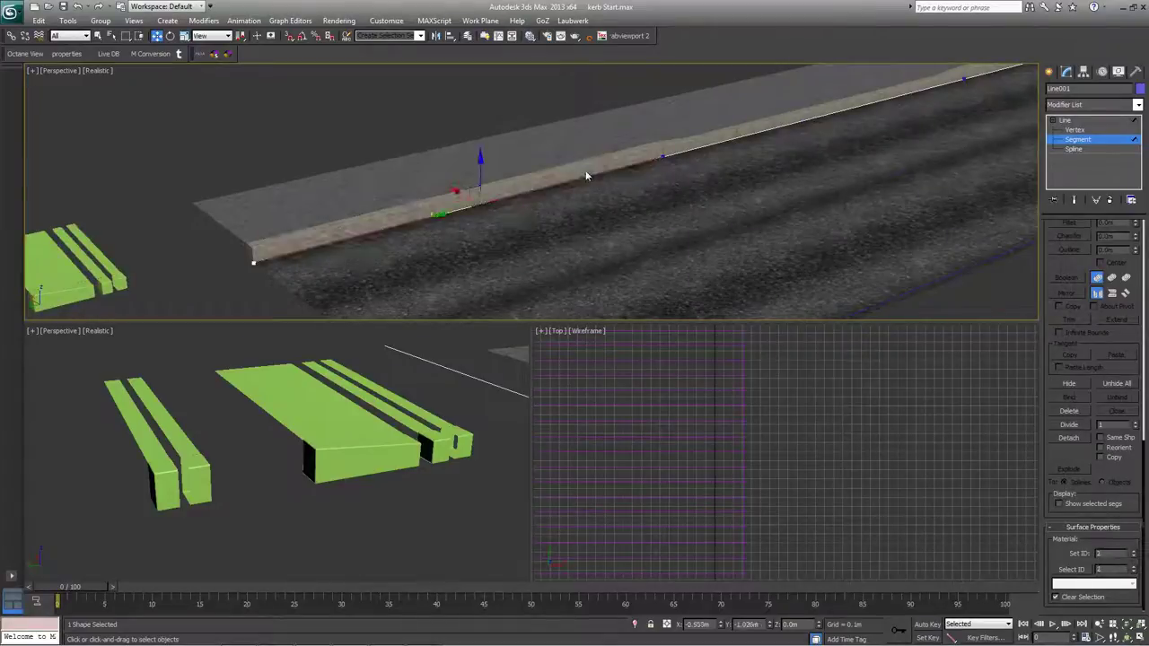
left_click(702, 147)
left_click(631, 164)
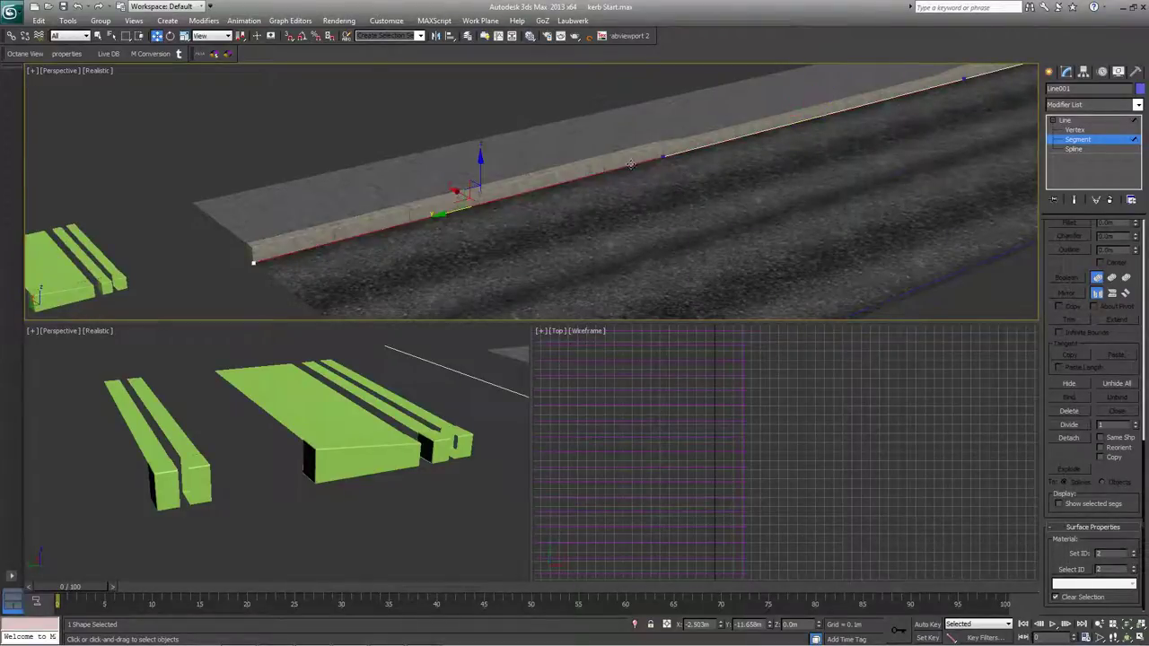
left_click(1133, 553)
middle_click_drag(866, 107, 746, 179)
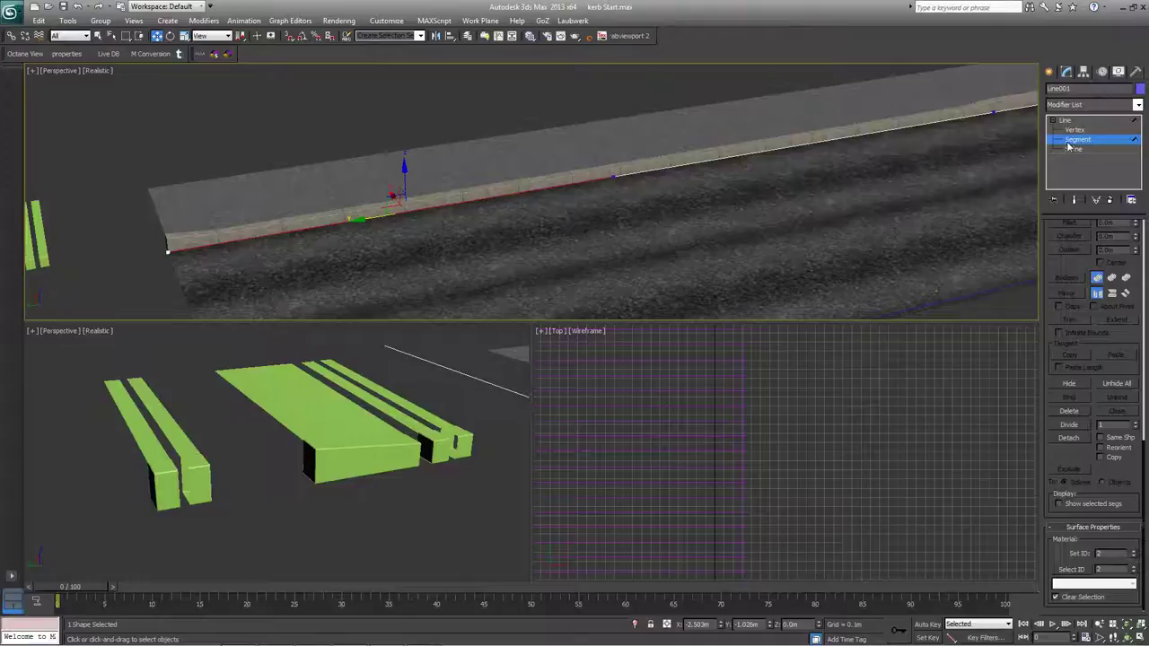
Select the SideWalk object and open its RailClone style editor with the whole node graph in view.
middle_click_drag(623, 182, 618, 134)
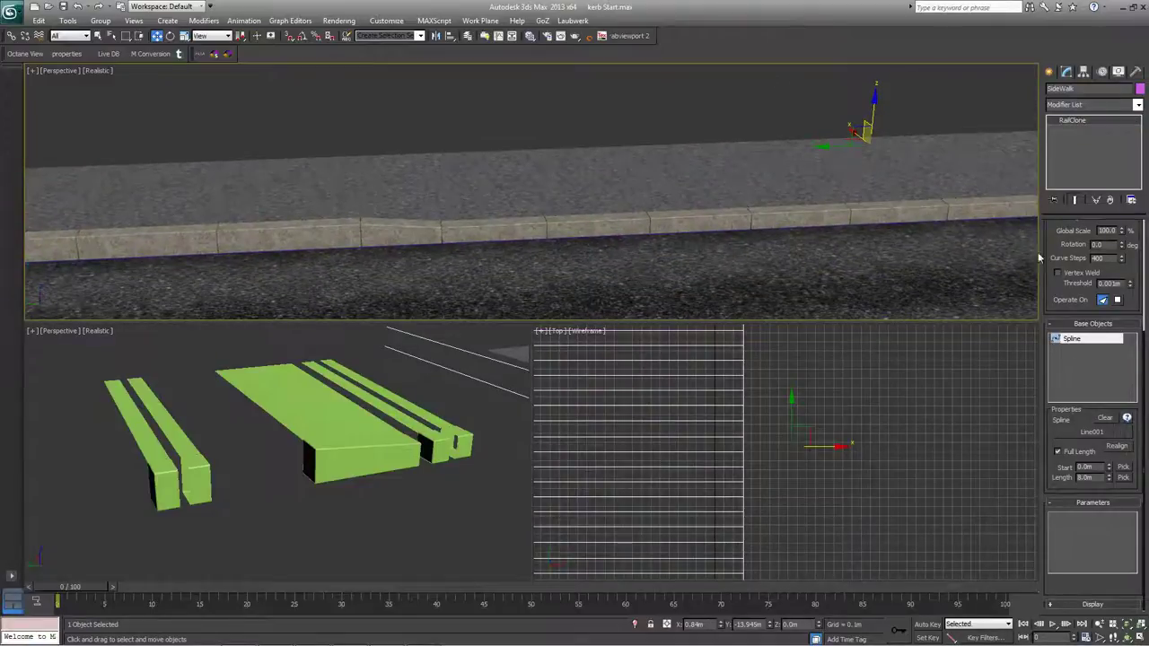
left_click_drag(1049, 235, 1054, 268)
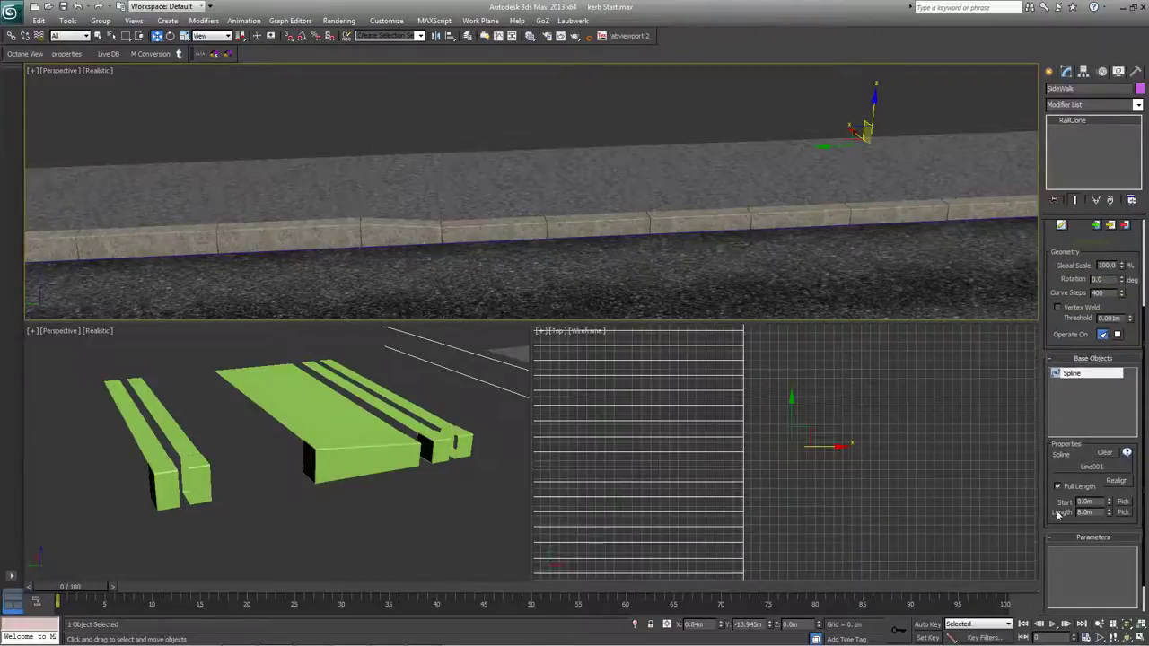
left_click_drag(1054, 504, 1047, 437)
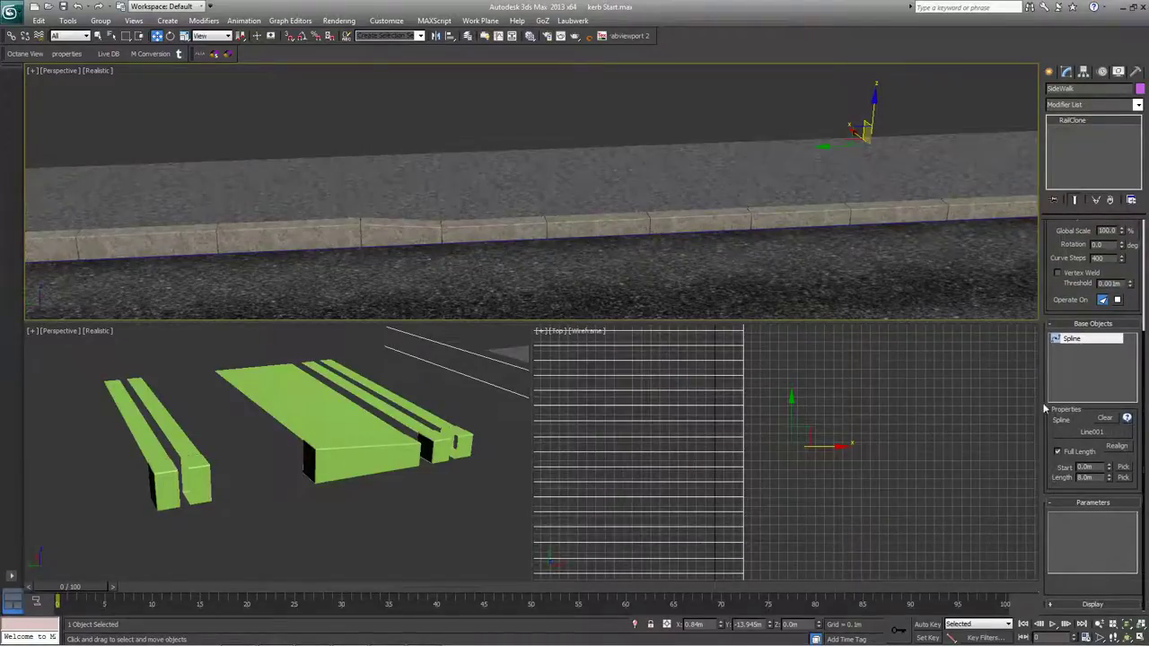
scroll(1062, 330, "up", 5)
left_click(1061, 331)
middle_click_drag(801, 476, 854, 452)
scroll(839, 476, "down", 1)
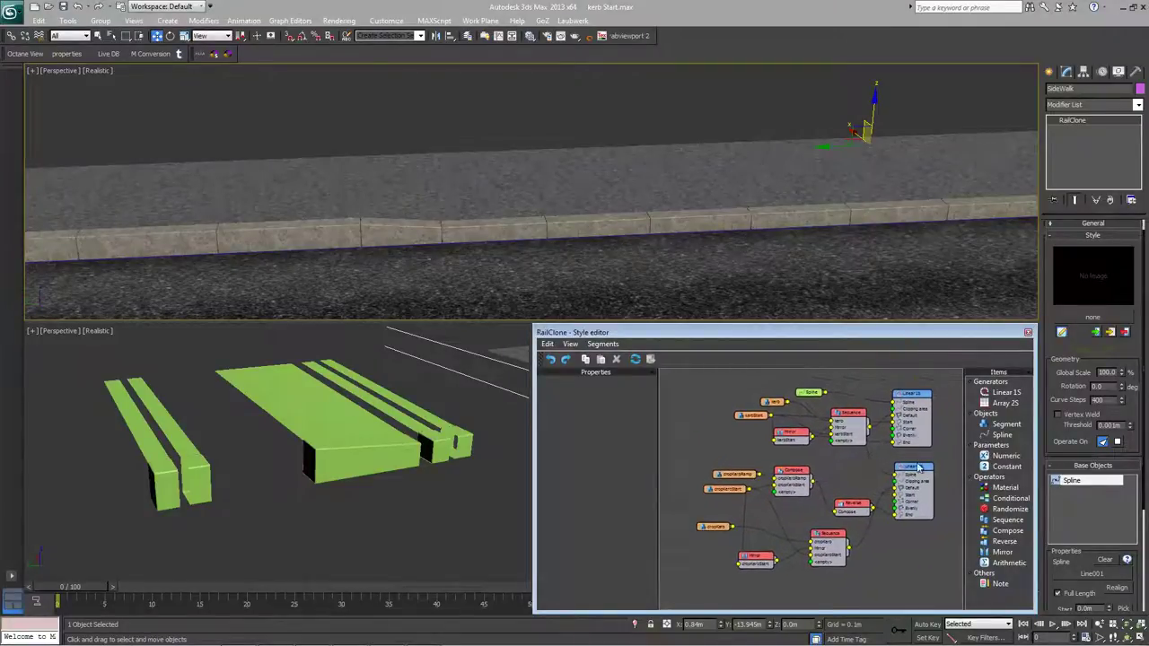
Add a Numeric parameter node to the style and name it Kerb Height.
left_click(920, 470)
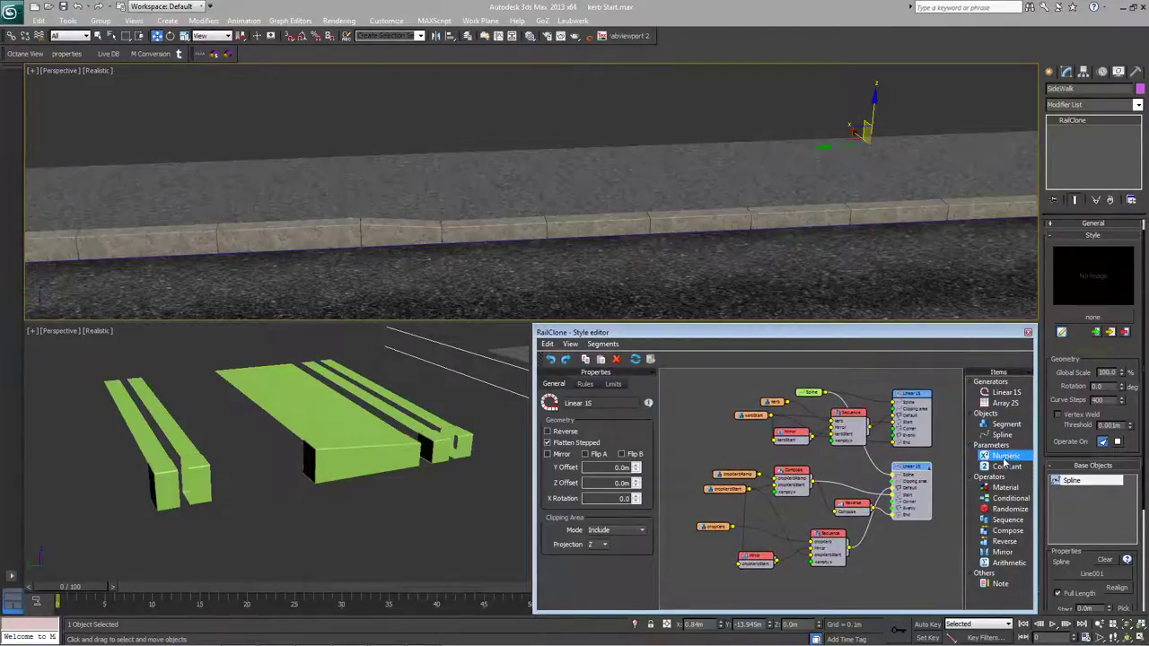
left_click_drag(1008, 460, 709, 452)
left_click(914, 470)
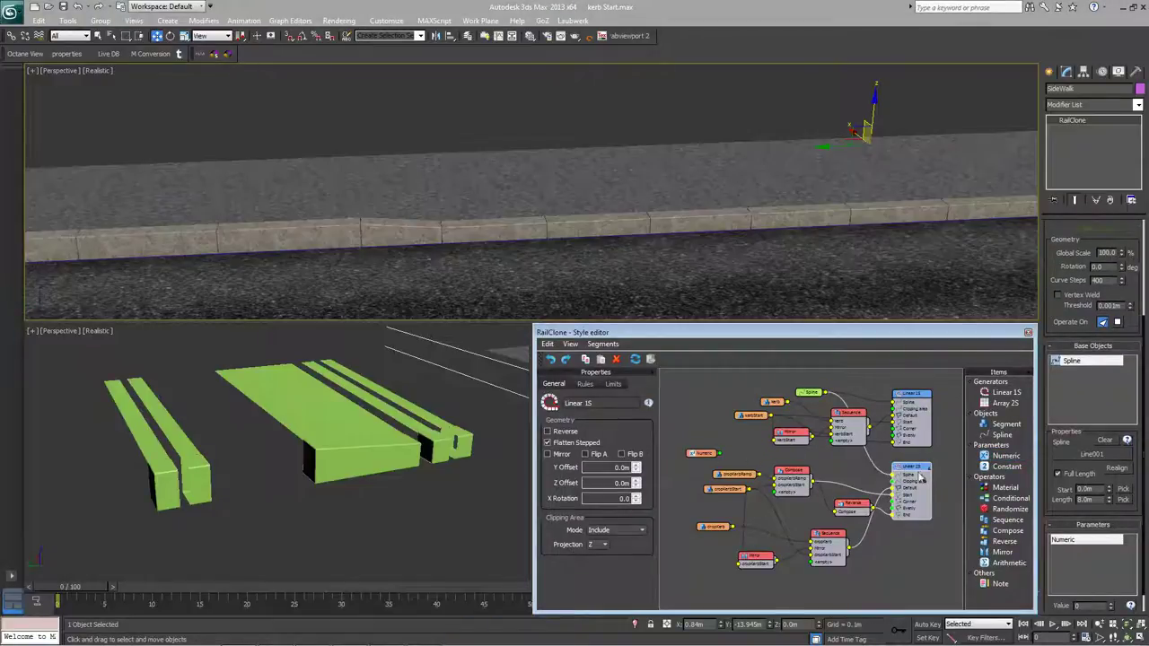
left_click(703, 454)
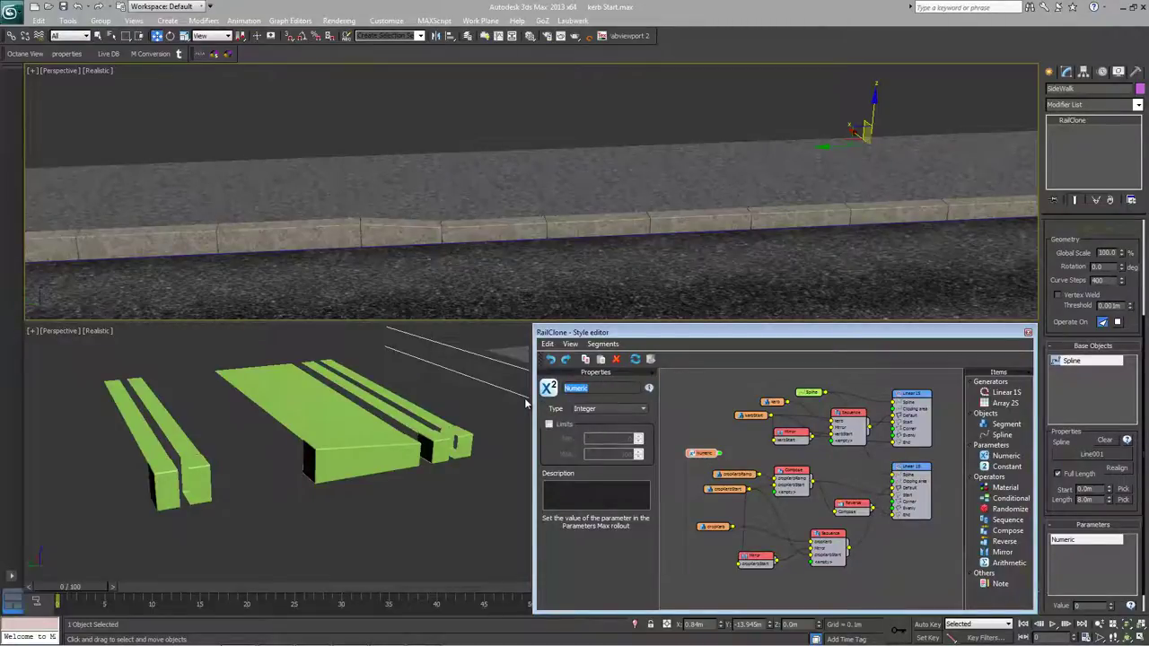
type("Kerb Height")
Export the Z Offset property as an input on both Linear 1S generators.
left_click(917, 398)
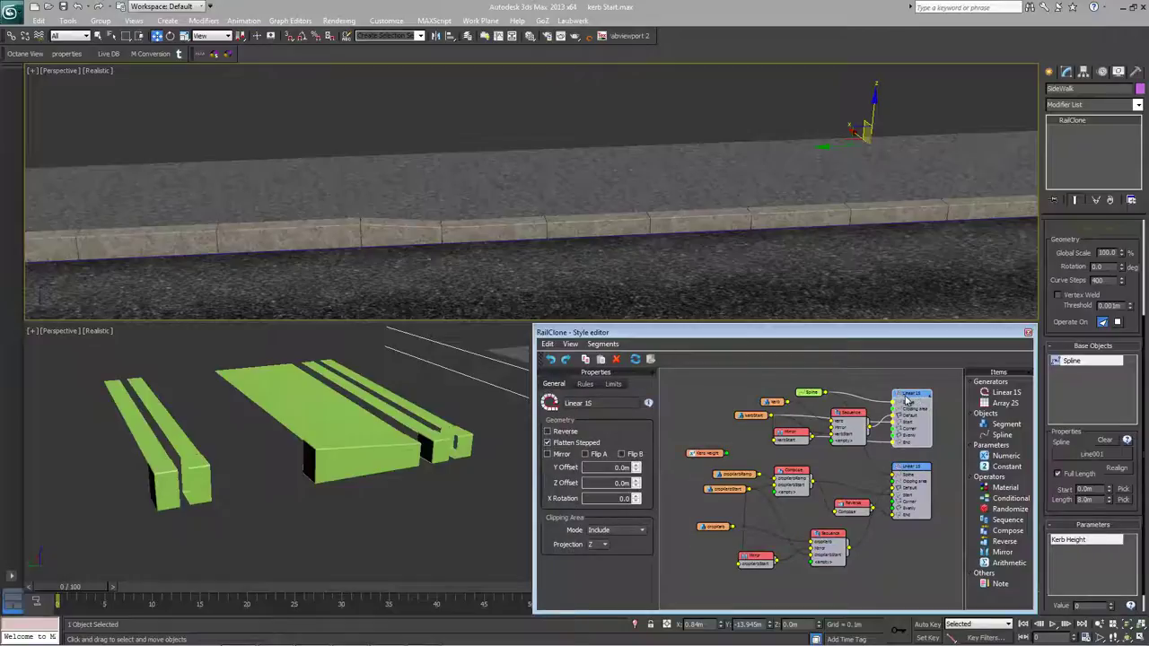
right_click(907, 401)
mouse_move(939, 461)
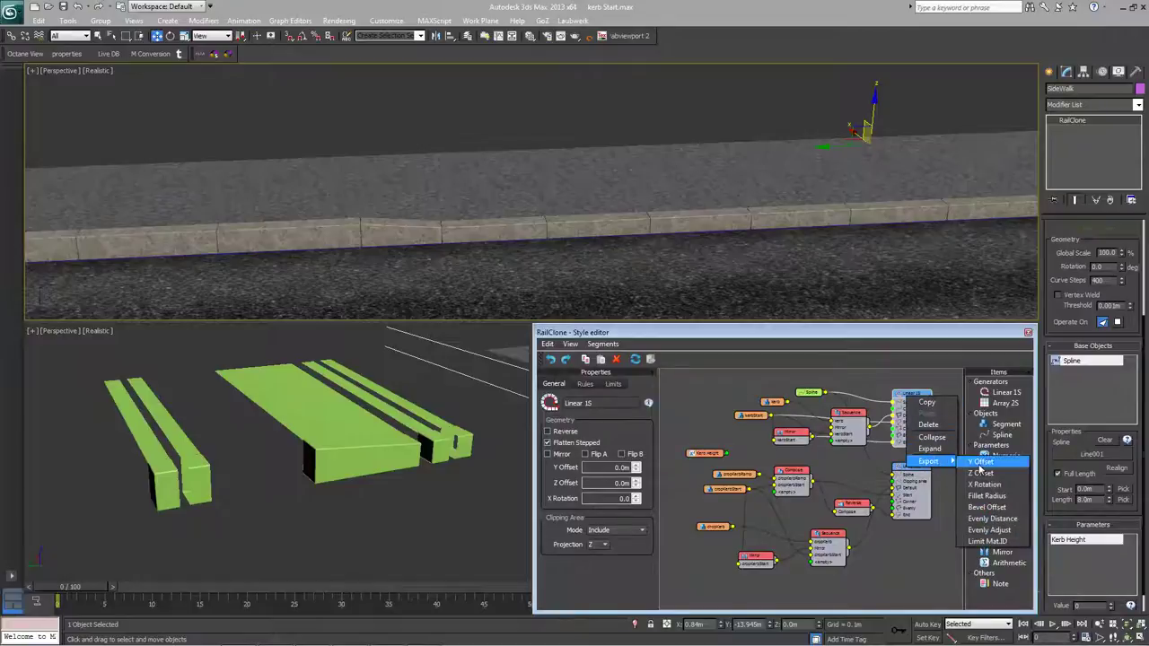
left_click(996, 475)
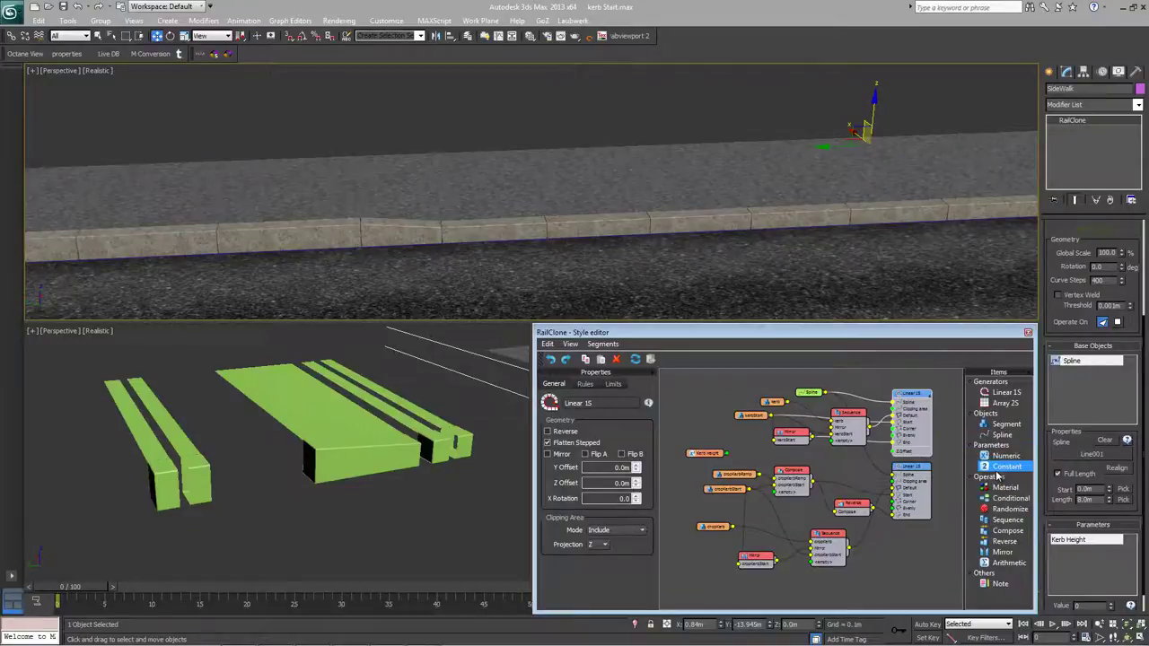
right_click(913, 470)
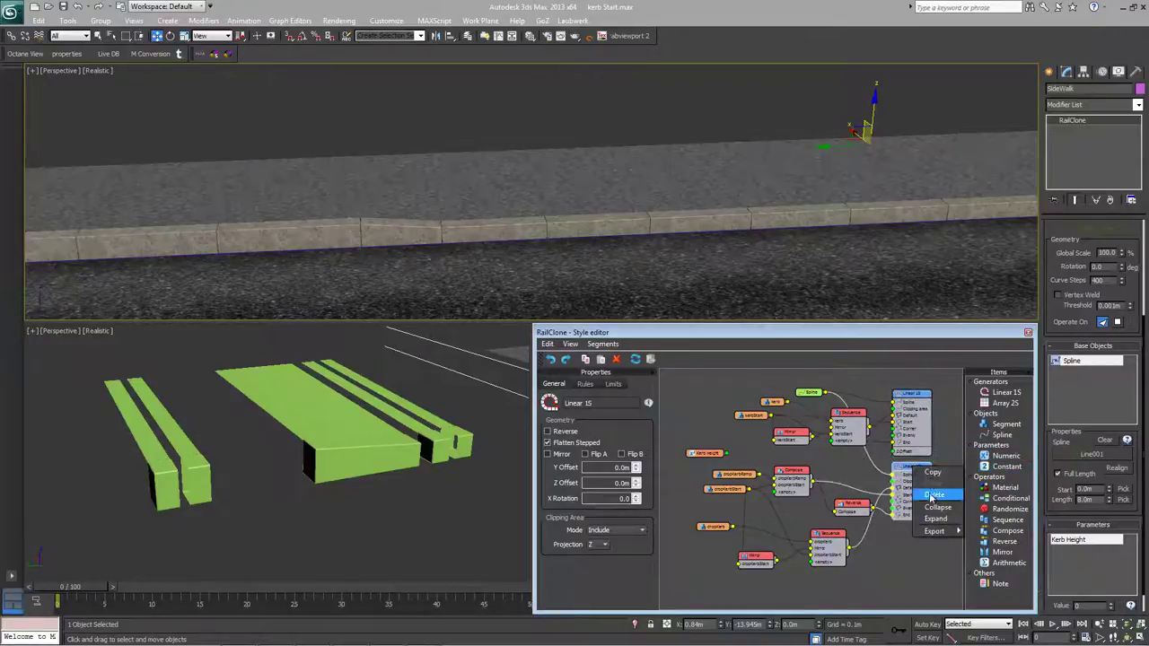
mouse_move(945, 533)
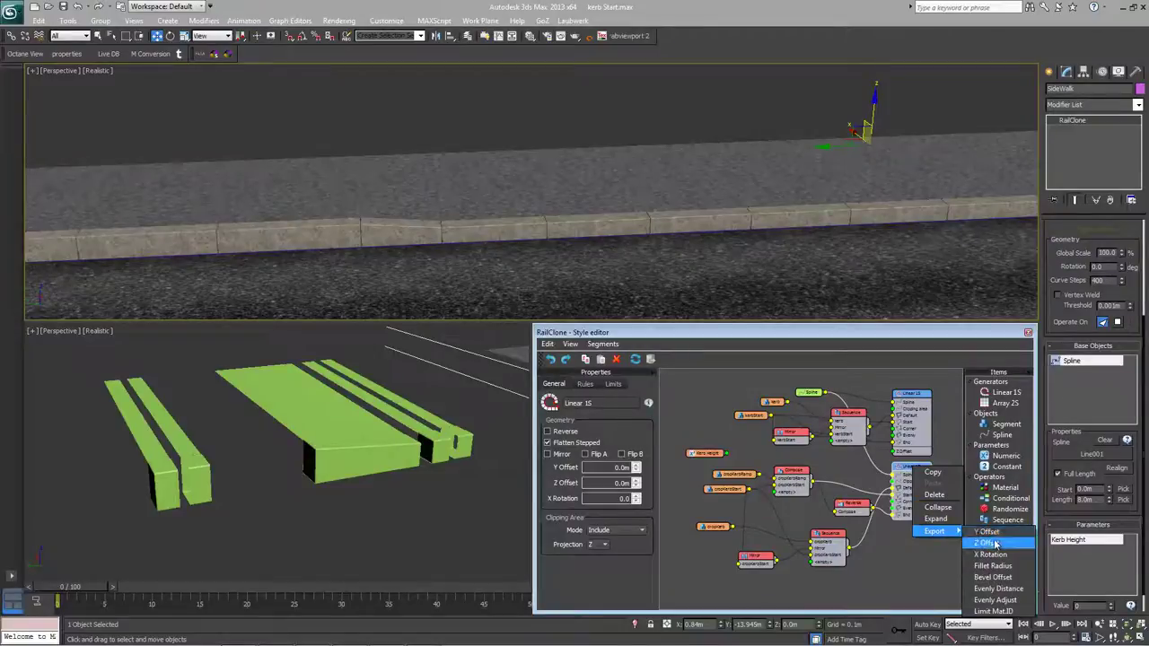
left_click(987, 545)
Wire the Kerb Height parameter to the Z Offset inputs of both Linear 1S generators.
left_click(689, 457)
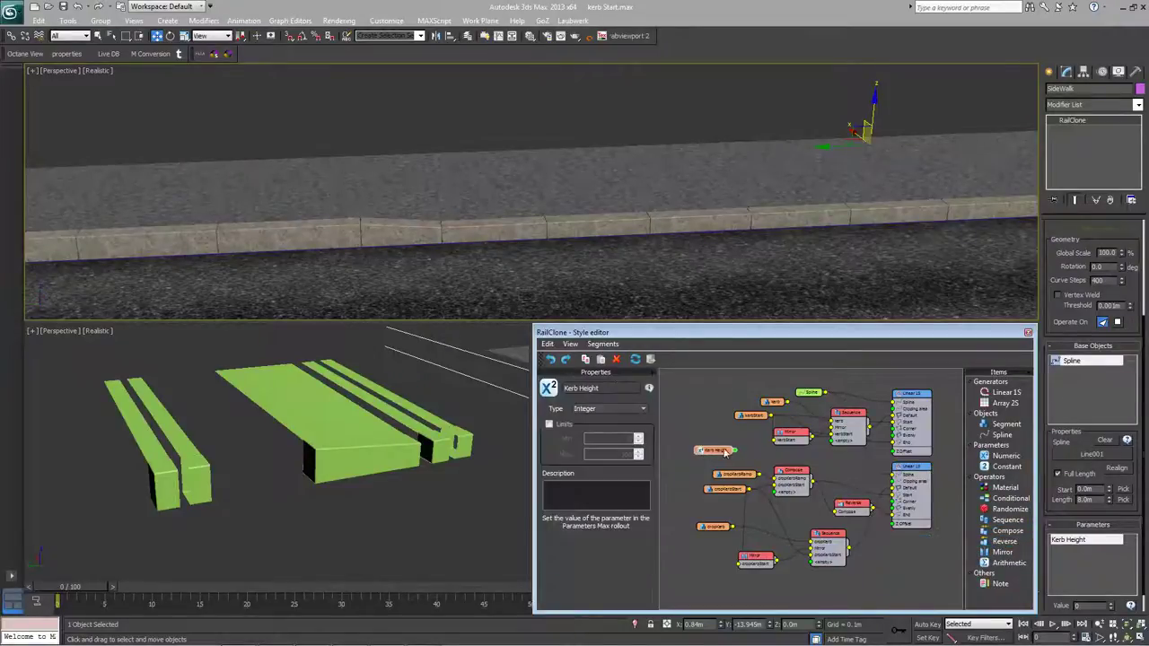
left_click_drag(689, 456, 895, 452)
left_click_drag(731, 453, 894, 524)
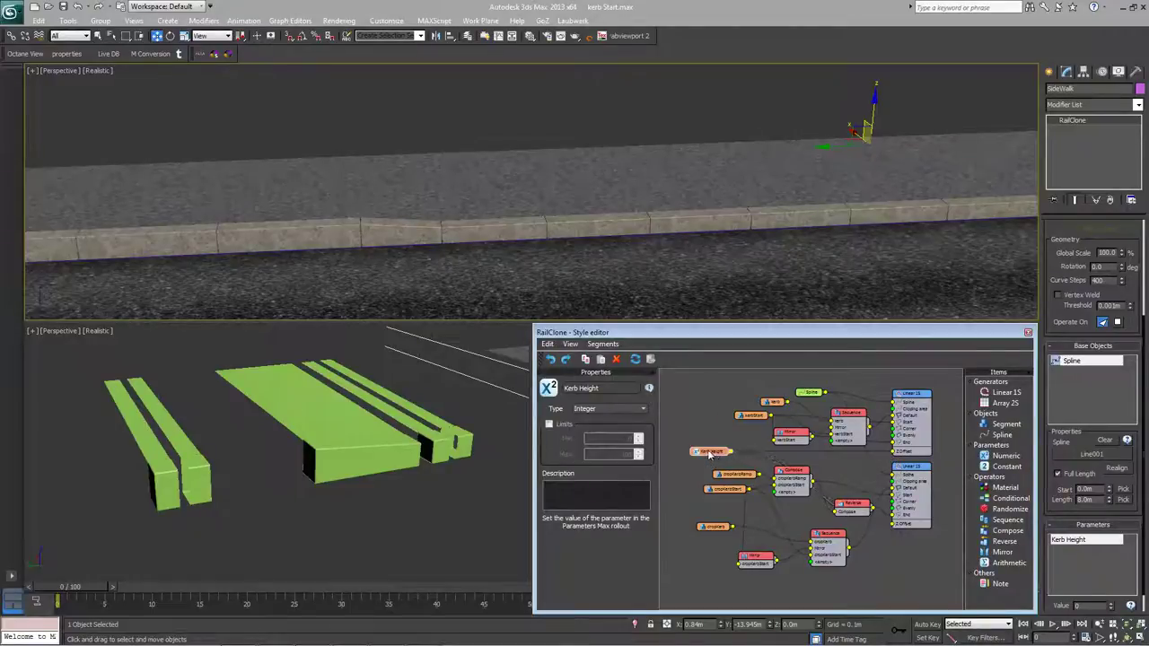
Change the Kerb Height parameter's type to Float and adjust its value to shift the kerbs vertically.
left_click(603, 410)
left_click(599, 428)
scroll(1087, 557, "down", 1)
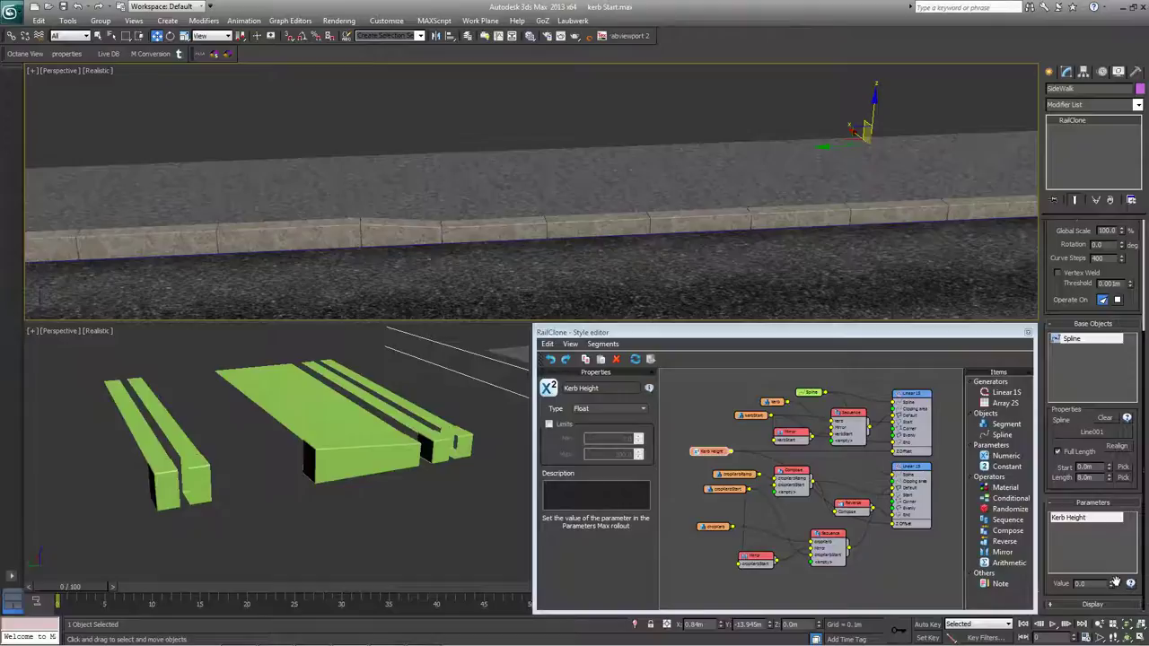
left_click_drag(1113, 588, 1113, 619)
left_click_drag(971, 41, 956, 84)
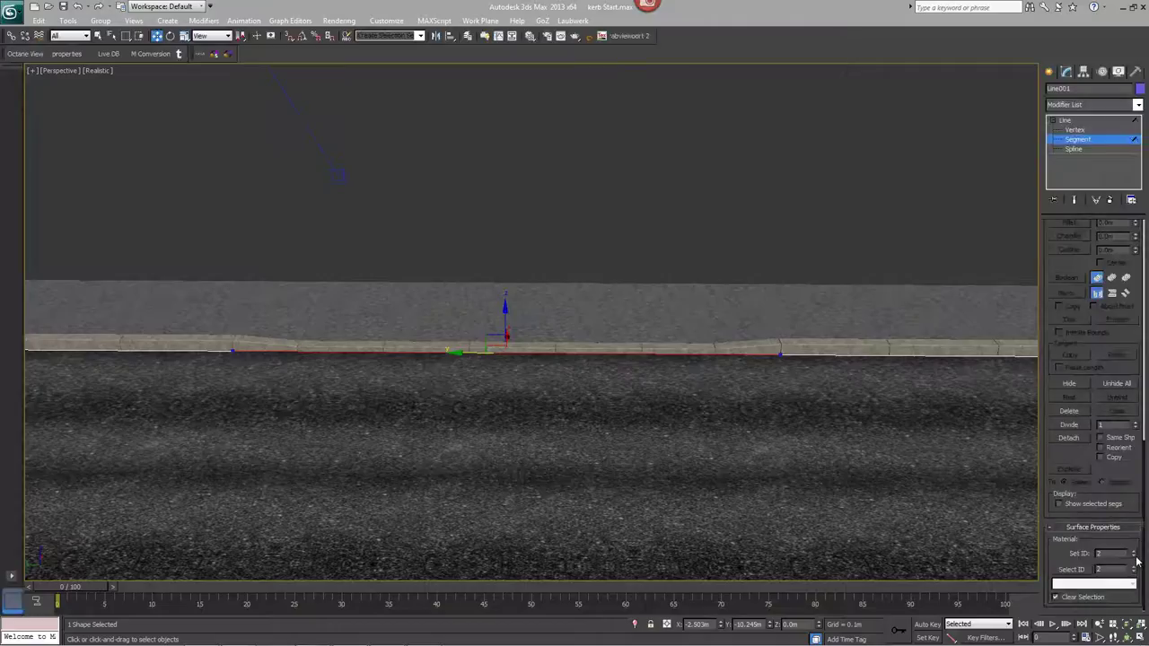
Switch the dropped-kerb segment's material ID to 1 and back to 2.
left_click(1135, 558)
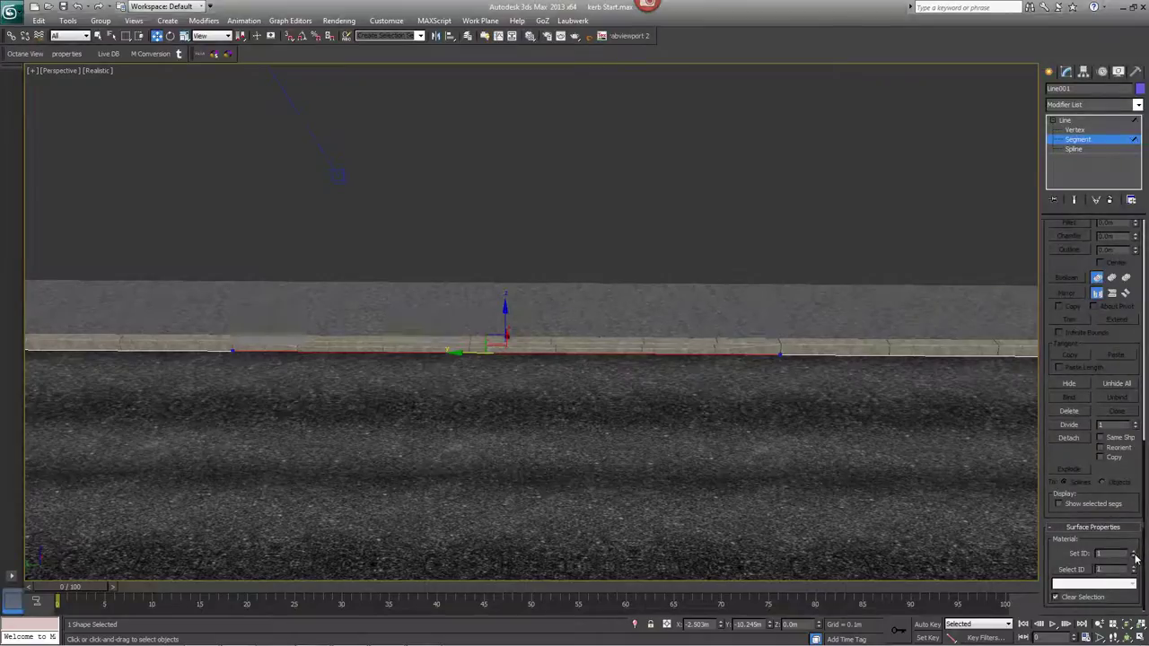
left_click(1135, 553)
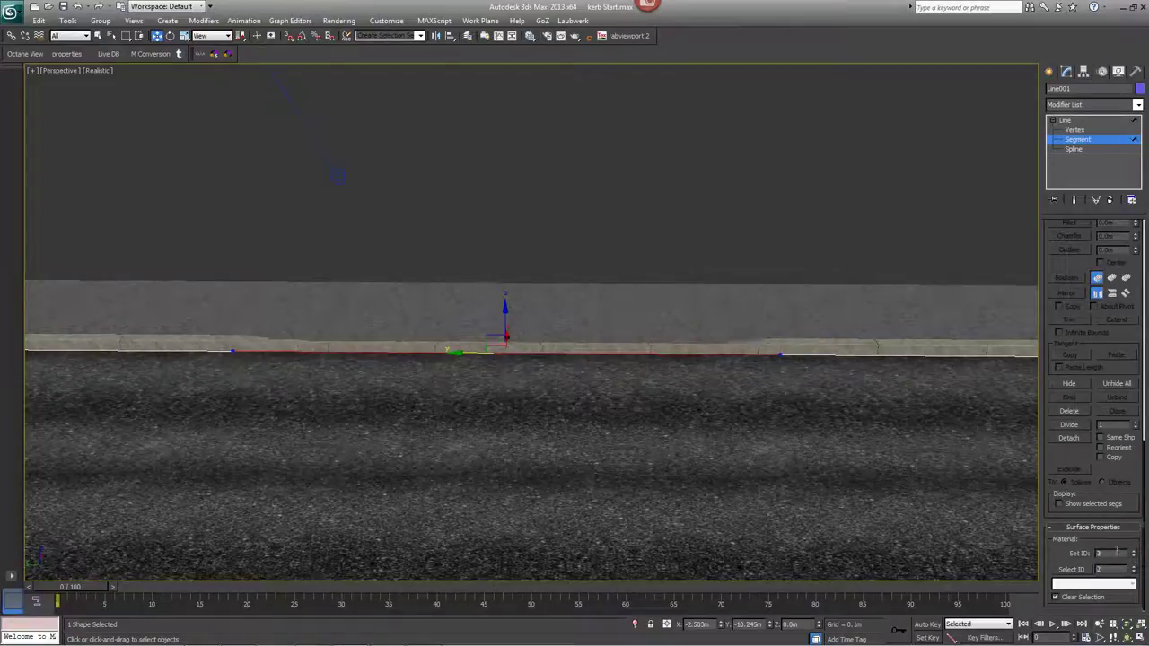
Exit segment editing, open the SideWalk object's RailClone style, and shift the Kerb Height node slightly farther from the generators.
left_click(1077, 139)
left_click(840, 295)
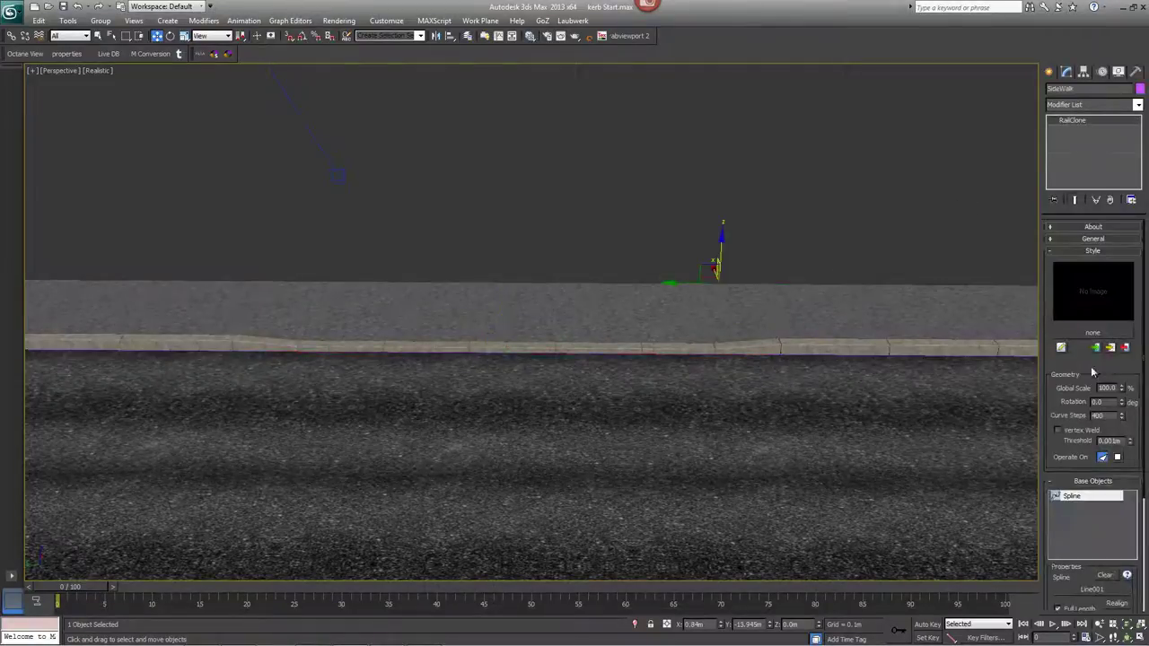
left_click(1062, 348)
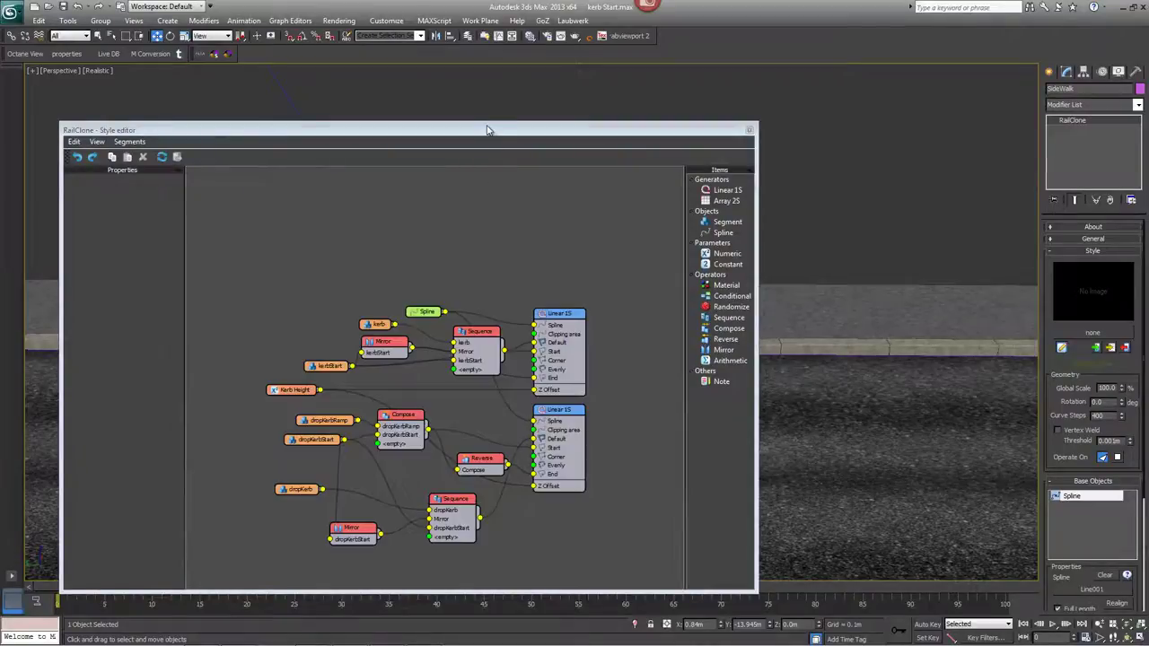
left_click_drag(487, 130, 609, 74)
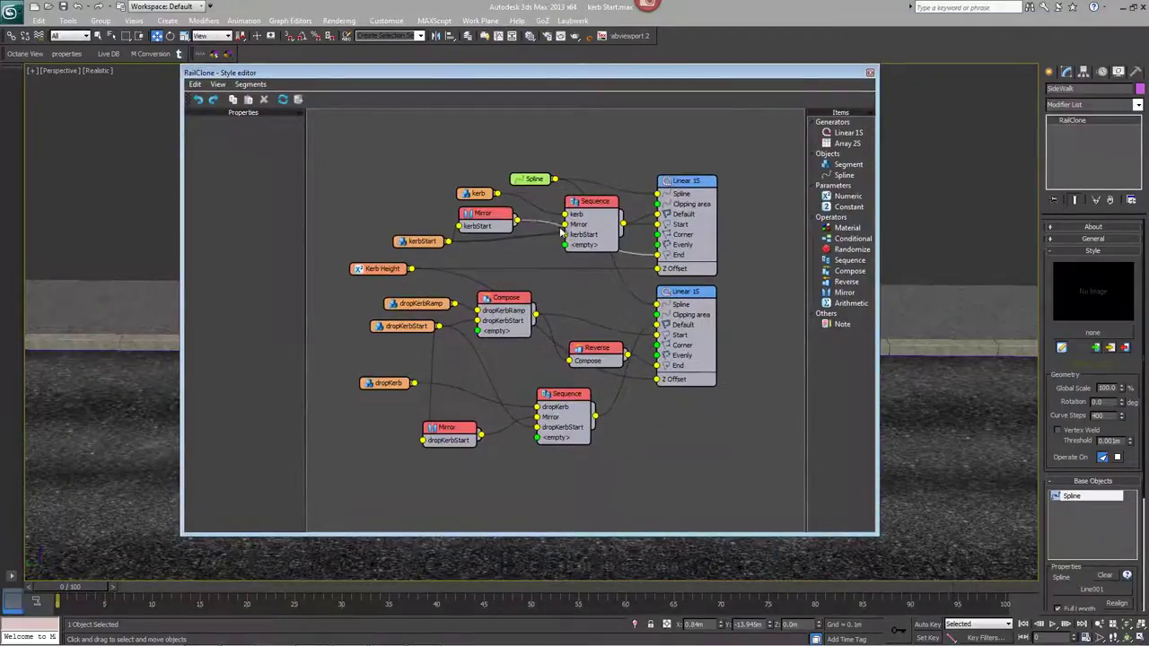
middle_click_drag(562, 244, 564, 253)
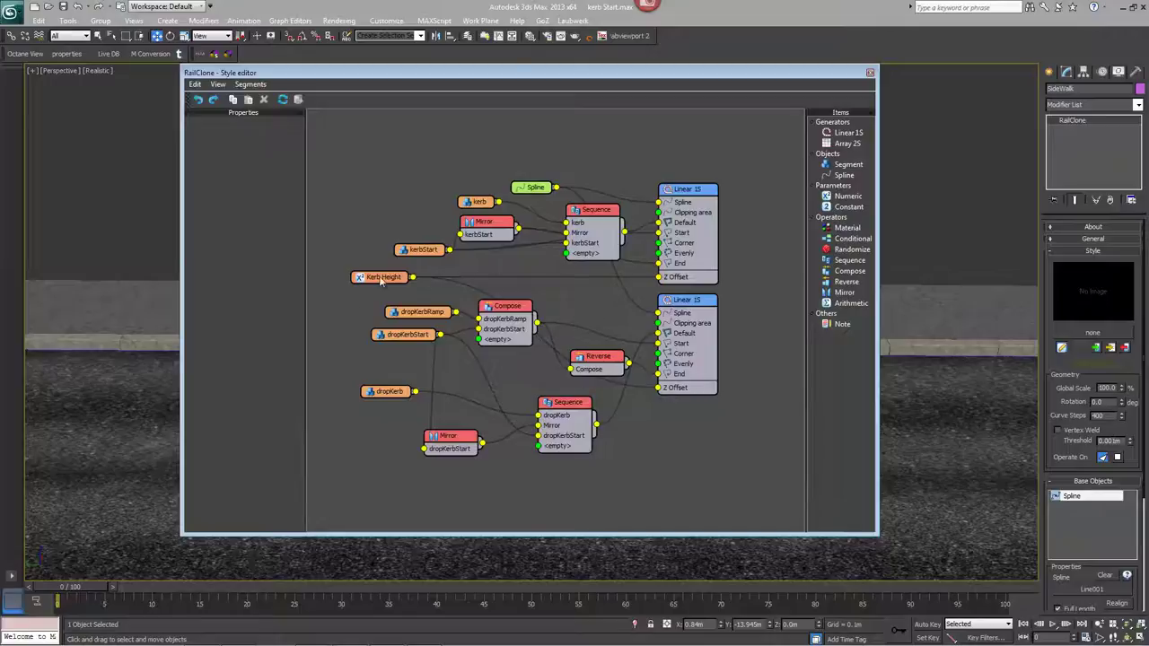
left_click_drag(381, 281, 371, 281)
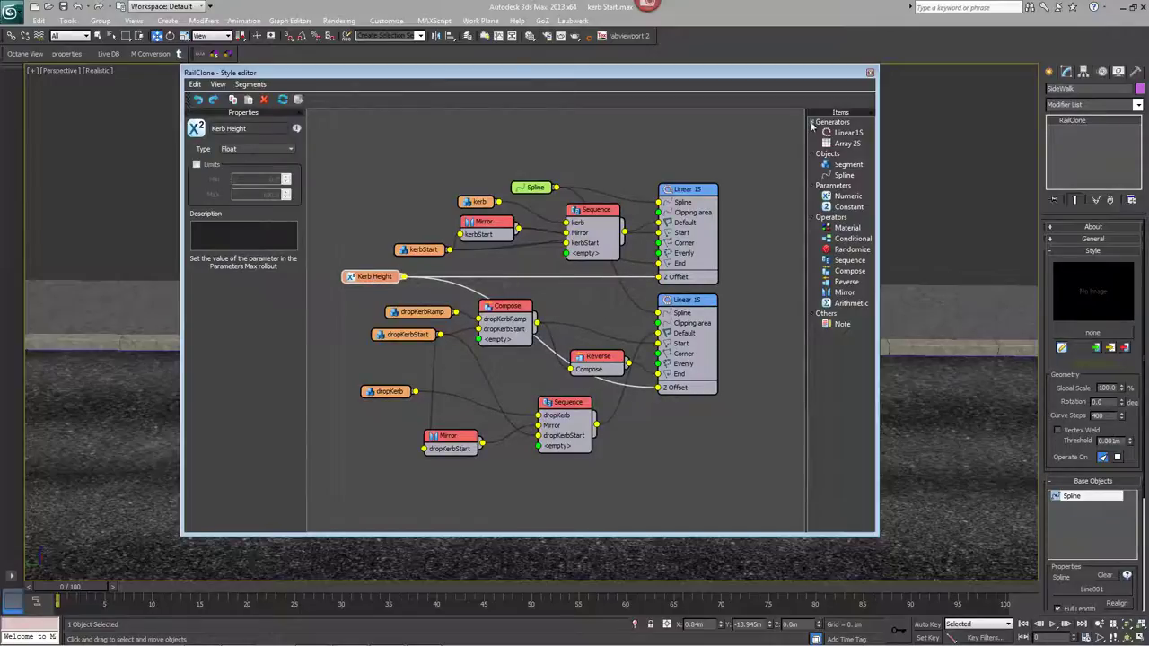
left_click(869, 71)
Raise the SideWalk object's Kerb Height parameter to about -9.24.
scroll(1064, 282, "down", 2)
scroll(1064, 282, "down", 2)
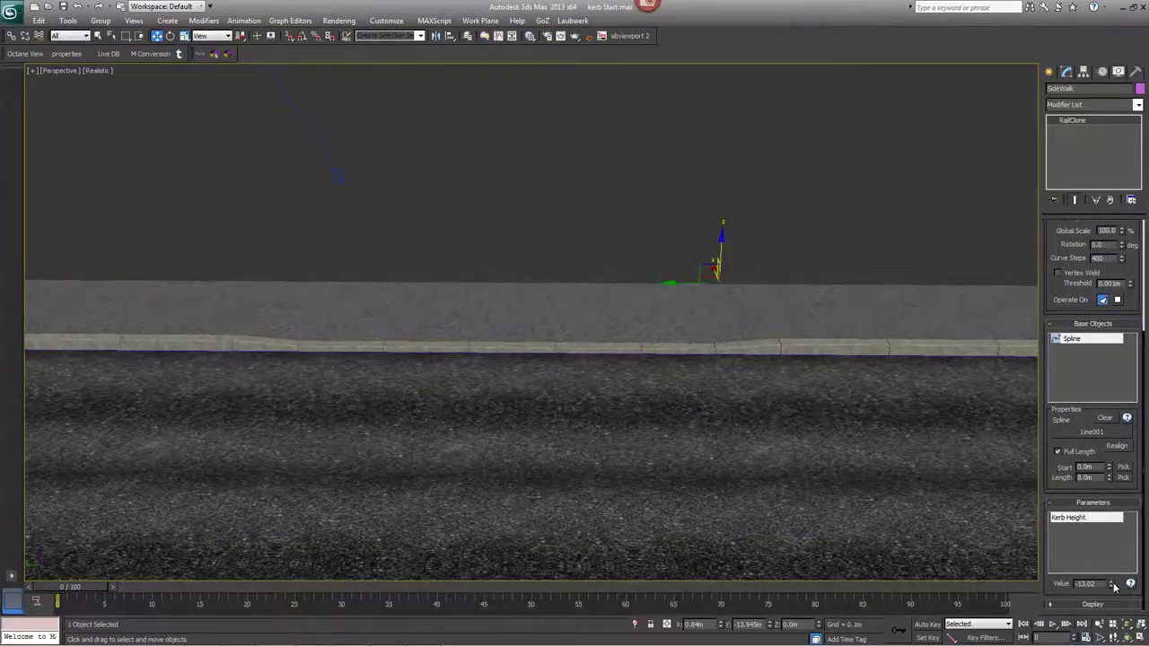
left_click_drag(1114, 586, 1116, 569)
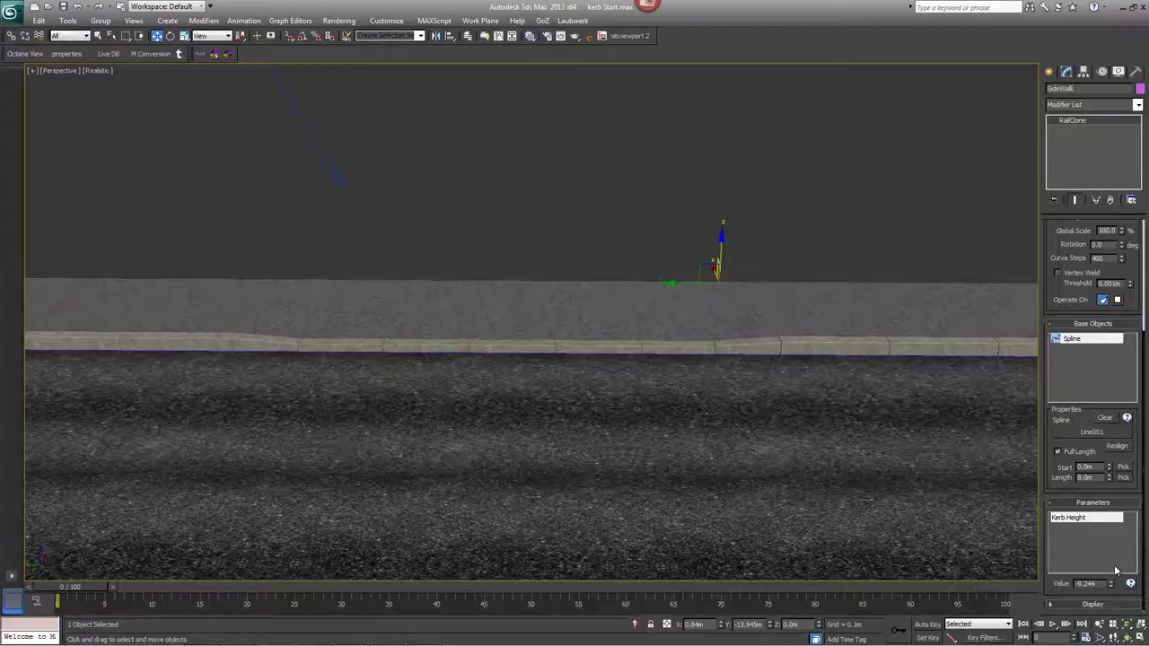